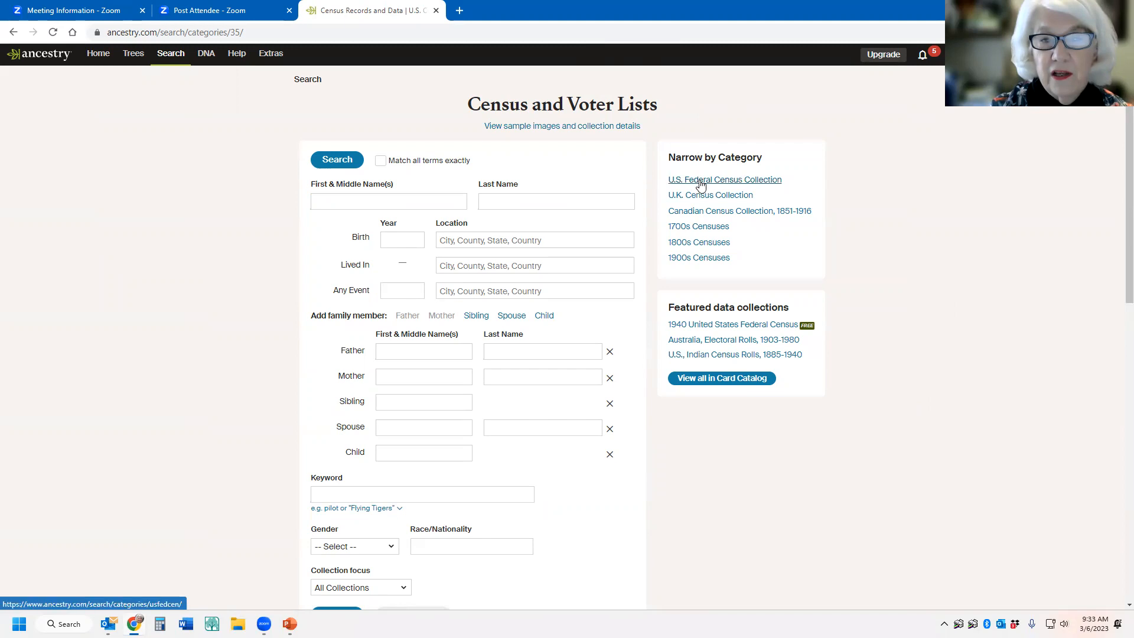
Open Ancestry's 1950 United States Federal Census collection from the U.S. Federal Census Collection category.
{"action": "left_click", "coordinate": [700, 185]}
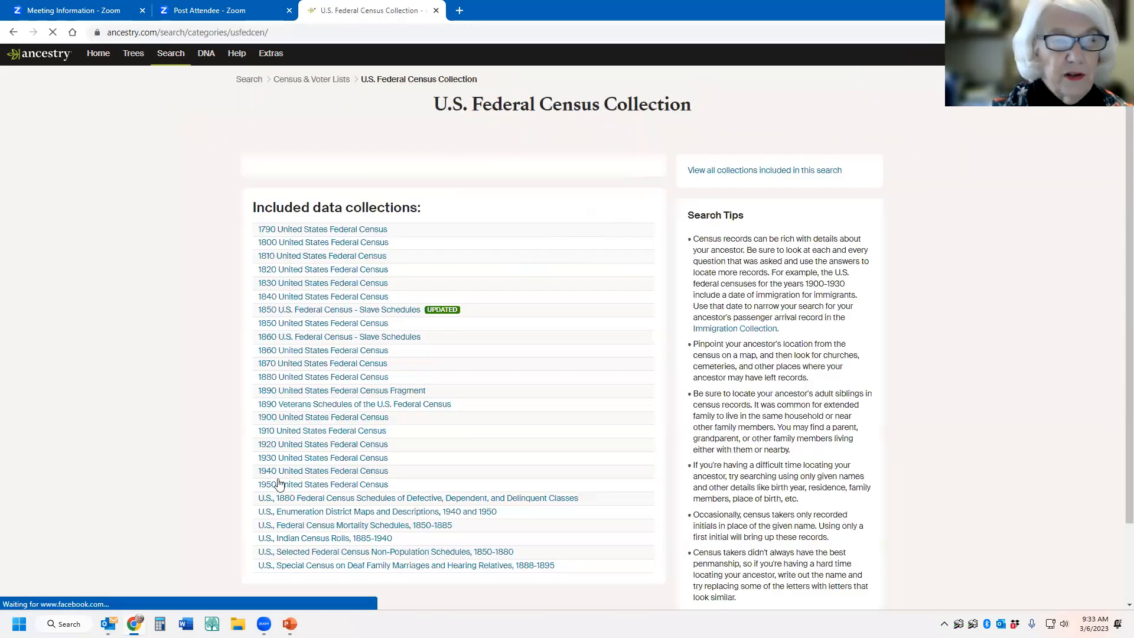
{"action": "scroll", "coordinate": [400, 399], "scroll_direction": "down", "scroll_amount": 10}
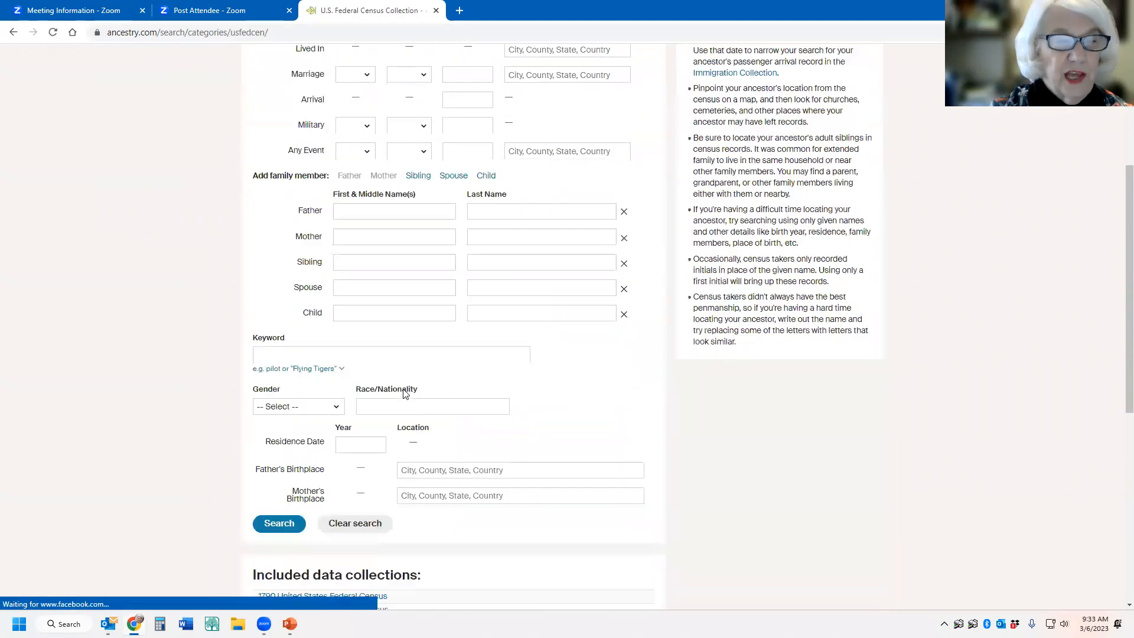
{"action": "scroll", "coordinate": [405, 394], "scroll_direction": "down", "scroll_amount": 2}
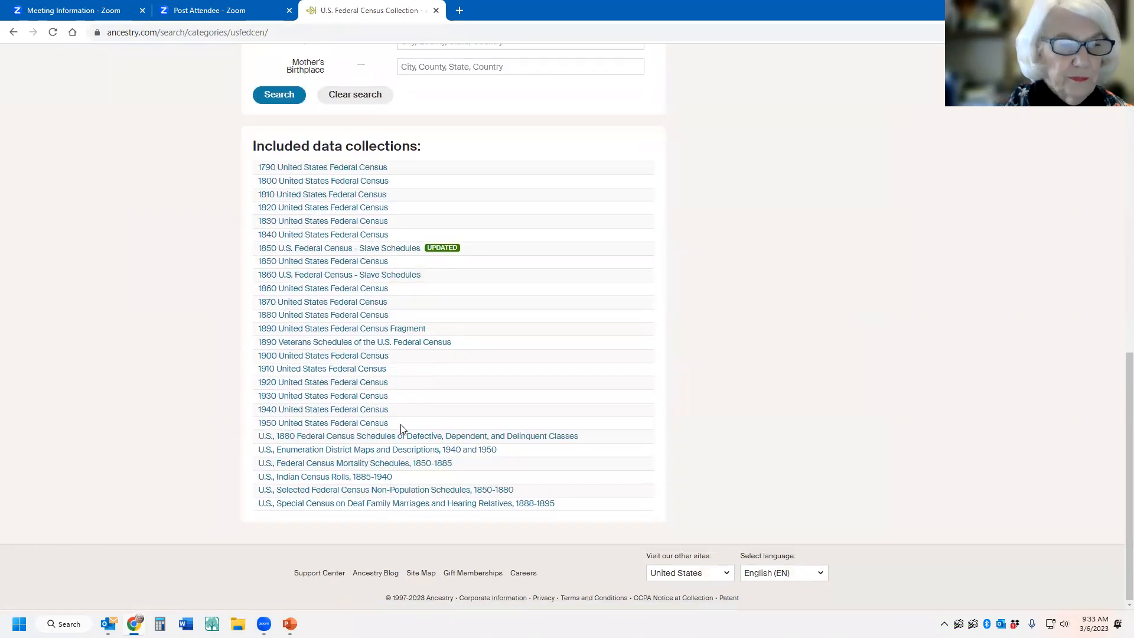
{"action": "left_click", "coordinate": [302, 425]}
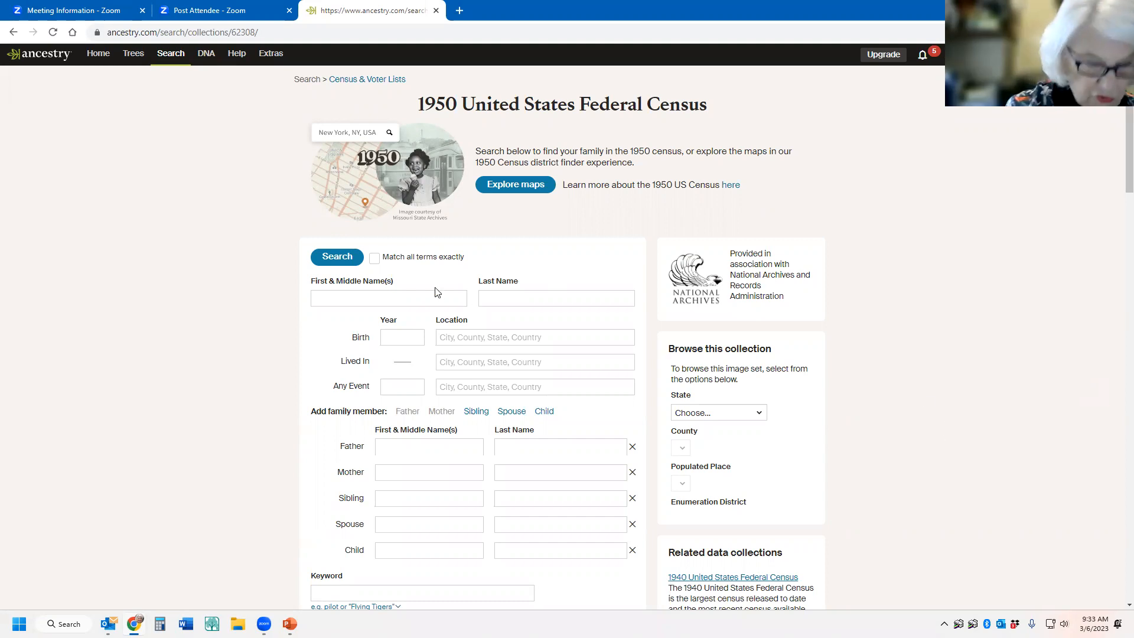
Enter the ancestor's first and last name and Tiffin, Seneca, Ohio, USA as the Lived In place.
{"action": "left_click", "coordinate": [331, 296]}
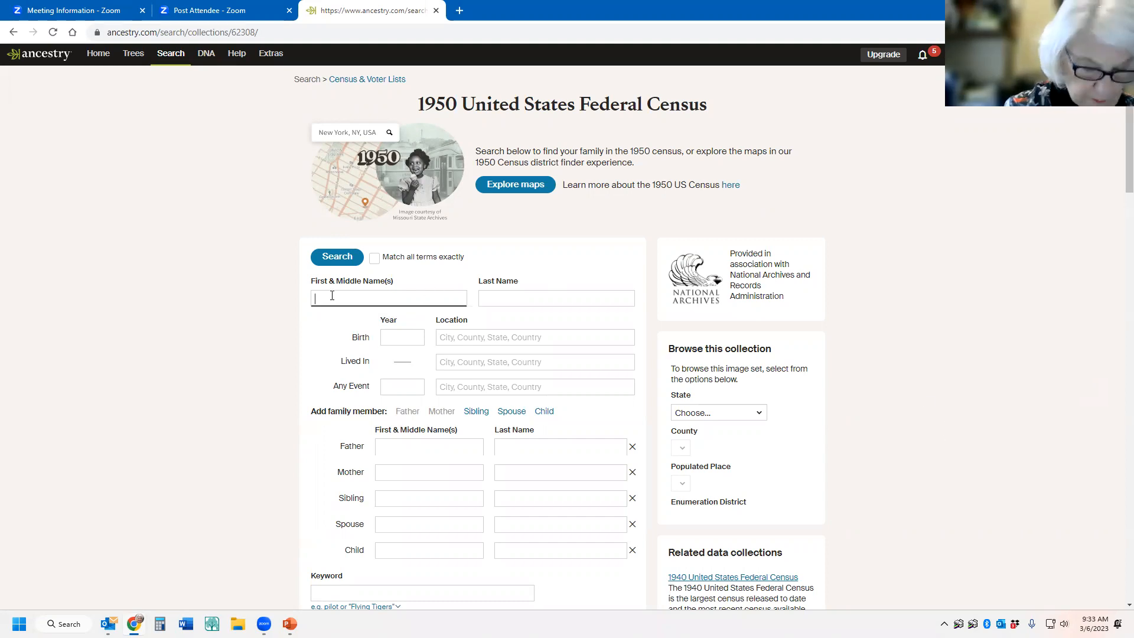
{"action": "type", "text": "john"}
{"action": "key", "text": "Tab"}
{"action": "type", "text": "kerschner"}
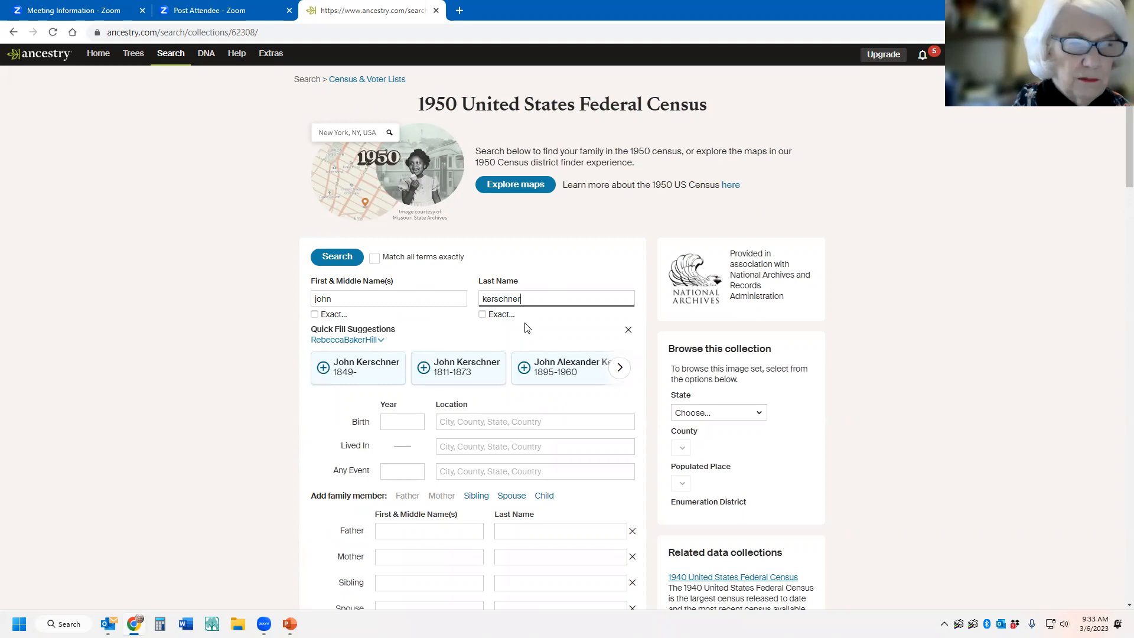
{"action": "left_click", "coordinate": [463, 450]}
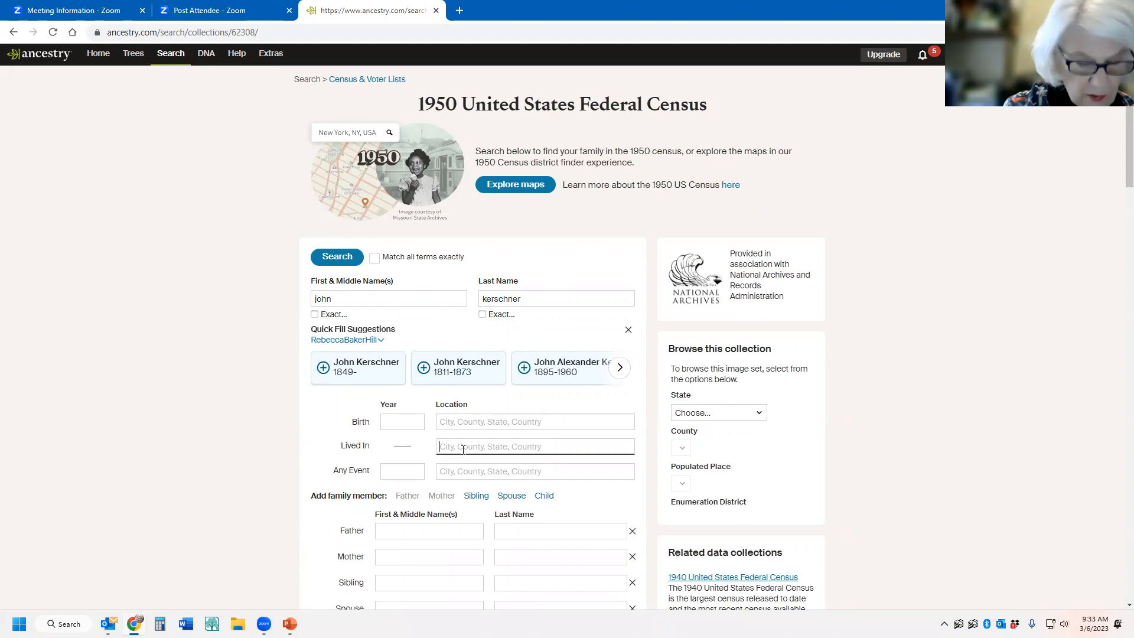
{"action": "type", "text": "tiffin"}
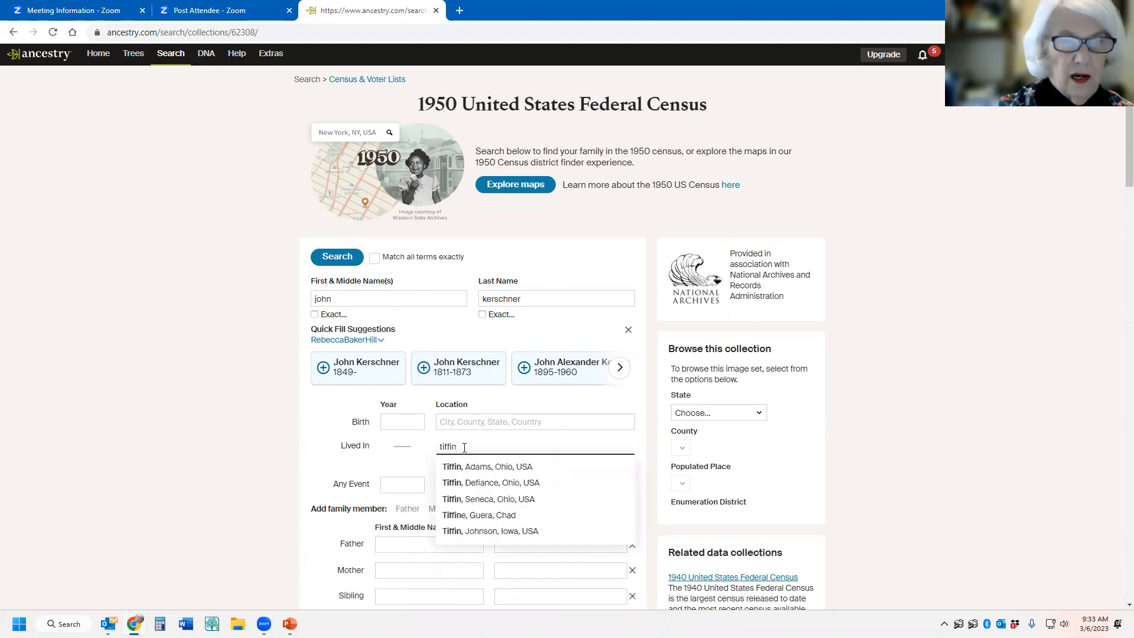
{"action": "left_click", "coordinate": [510, 503]}
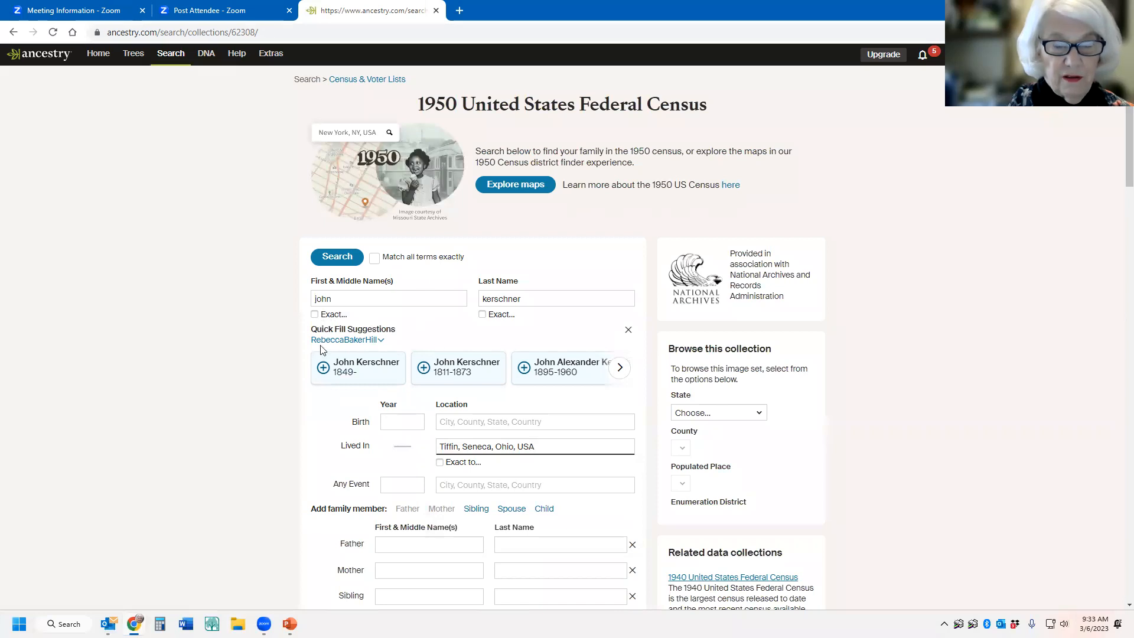
{"action": "left_click", "coordinate": [629, 329]}
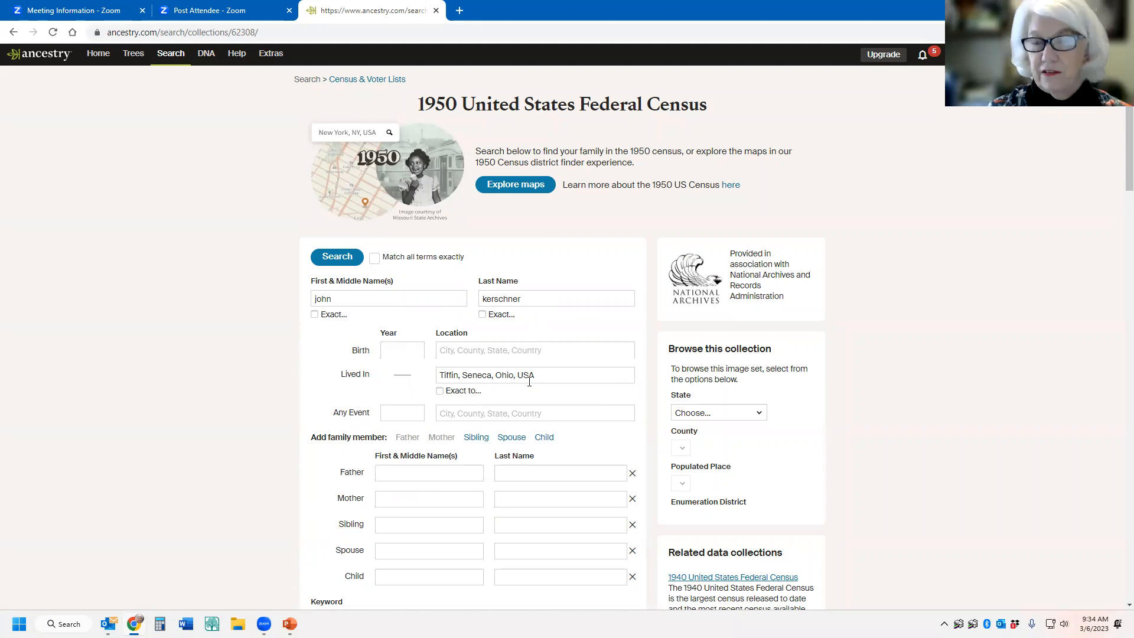
Search the 1950 census and open the top Tiffin, Seneca, Ohio household record.
{"action": "left_click", "coordinate": [338, 260]}
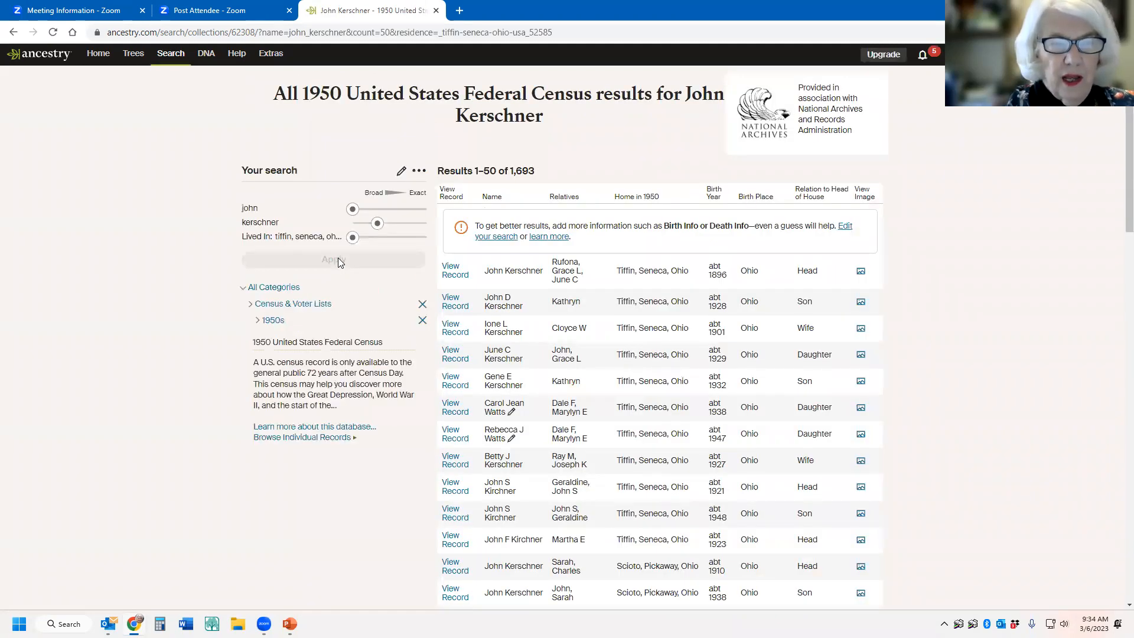
{"action": "mouse_move", "coordinate": [504, 434]}
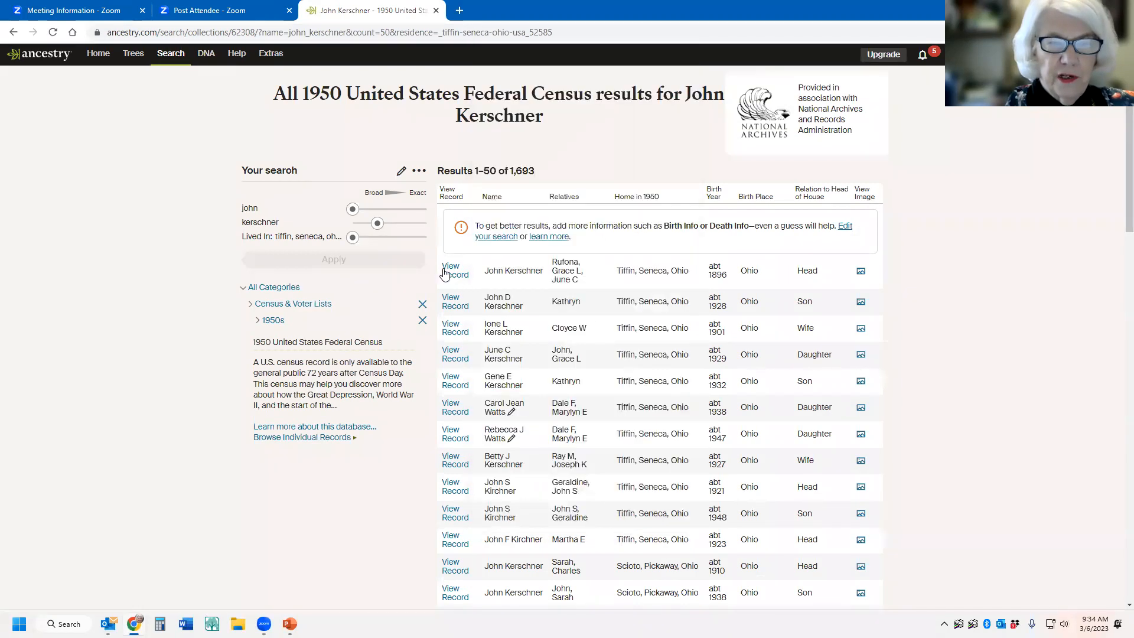
{"action": "mouse_move", "coordinate": [483, 285]}
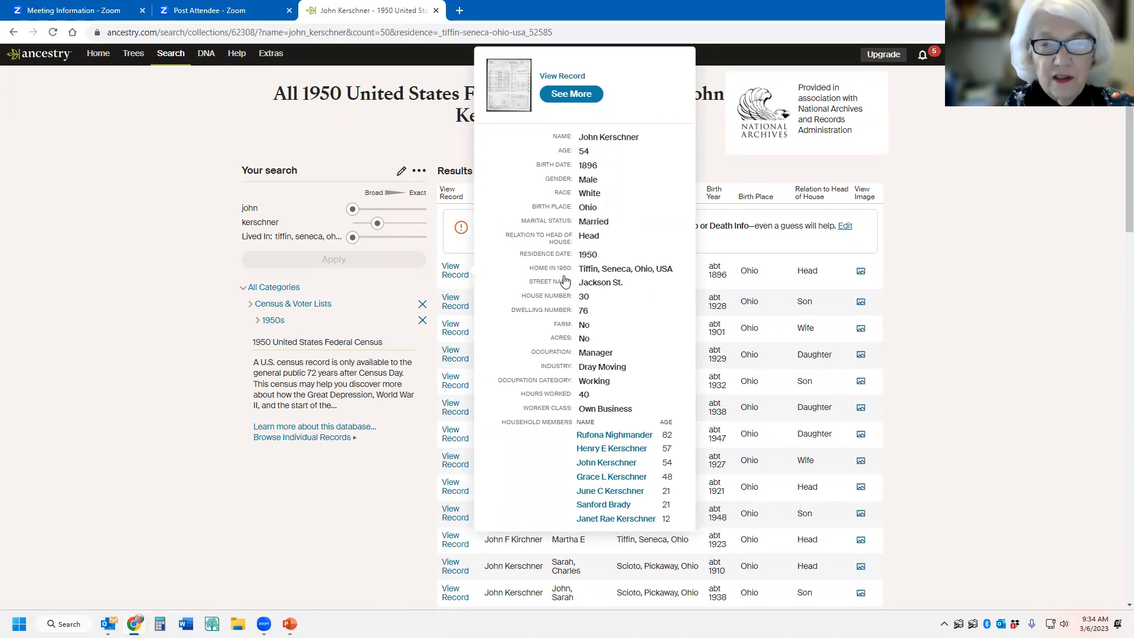
{"action": "left_click", "coordinate": [447, 276]}
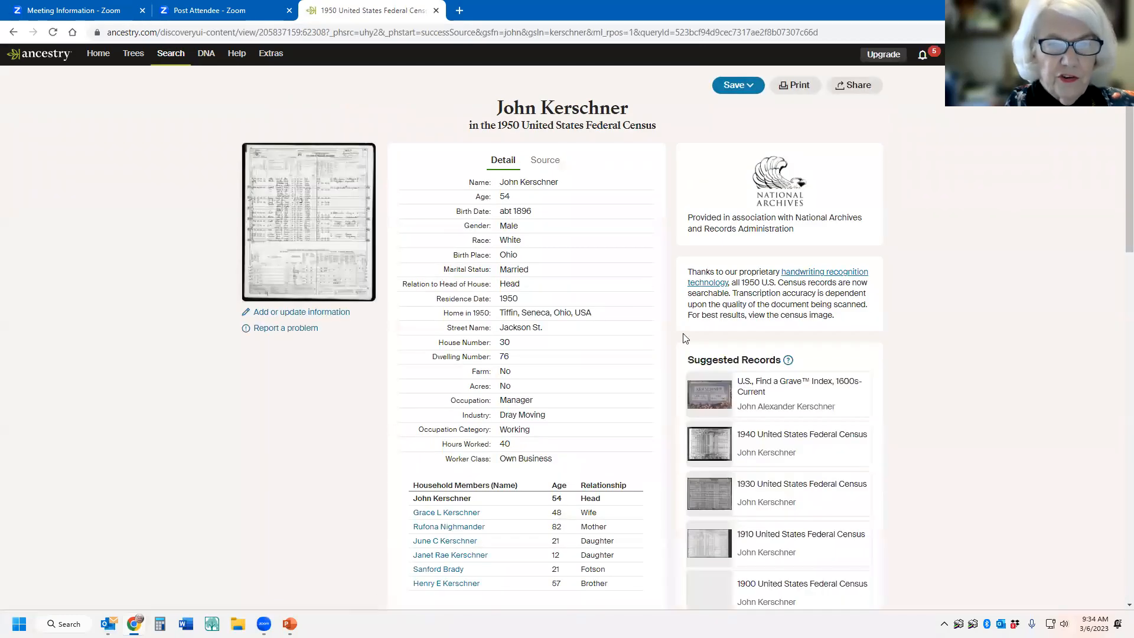
View the original 1950 census page image from the household's record.
{"action": "scroll", "coordinate": [1075, 321], "scroll_direction": "down", "scroll_amount": 2}
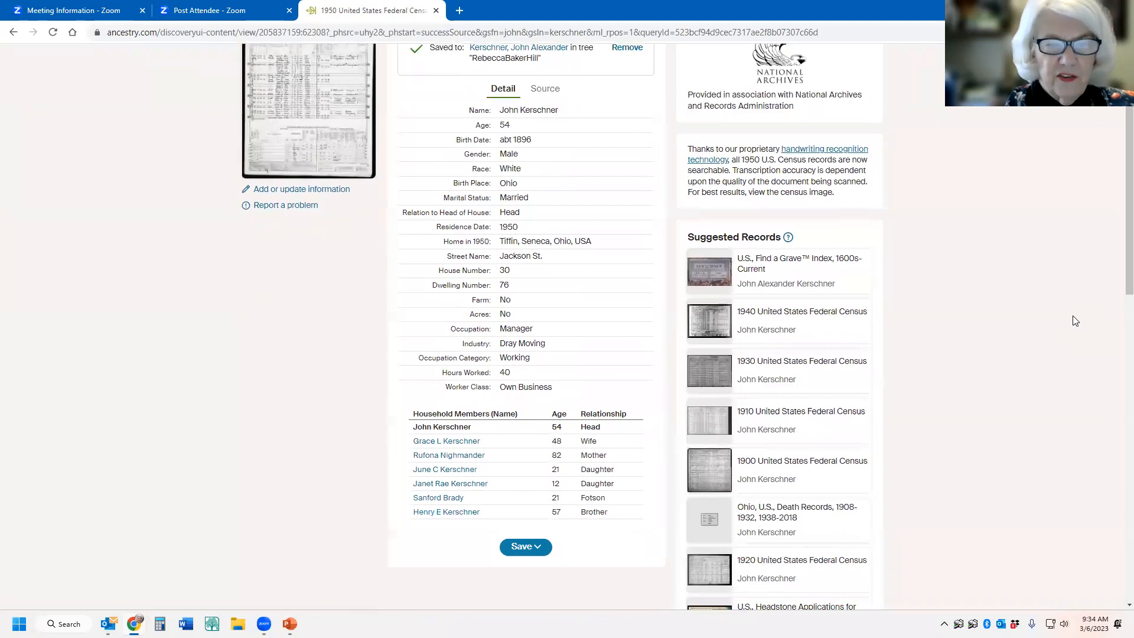
{"action": "scroll", "coordinate": [1075, 321], "scroll_direction": "up", "scroll_amount": 1}
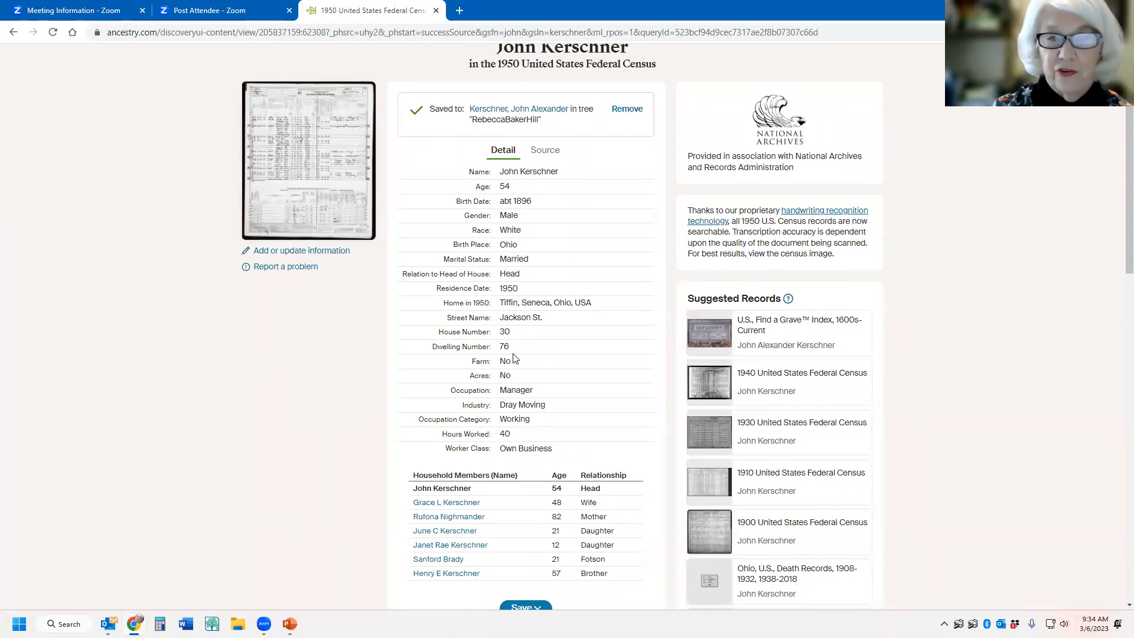
{"action": "left_click", "coordinate": [306, 142]}
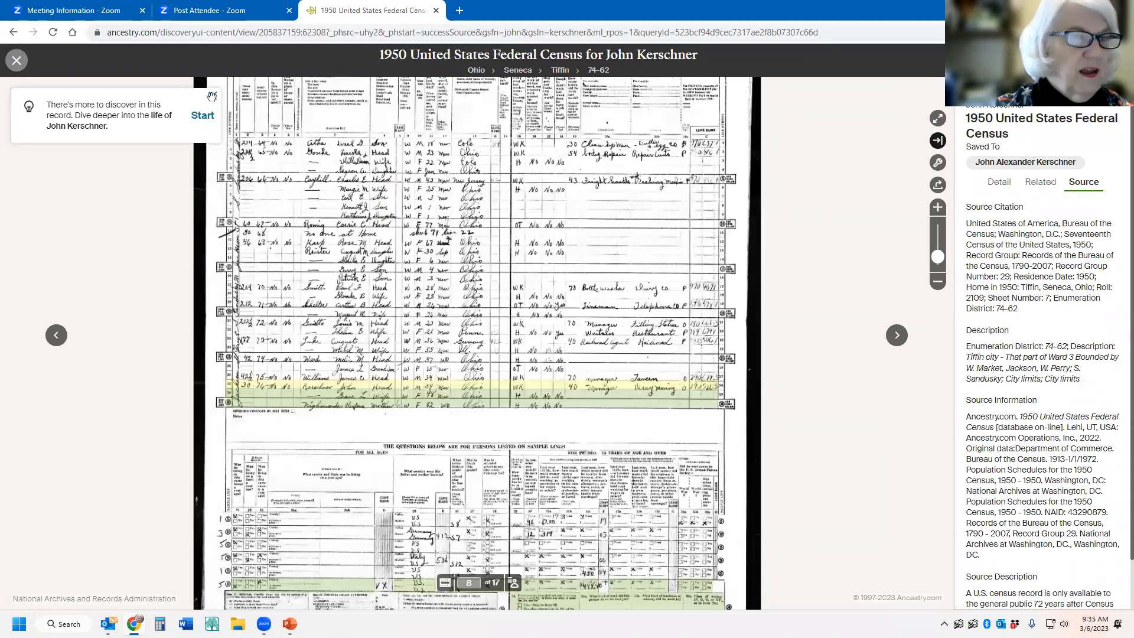
Close the discovery popup and zoom in on the household's rows at lines 28–30.
{"action": "left_click", "coordinate": [211, 96]}
{"action": "scroll", "coordinate": [582, 400], "scroll_direction": "up", "scroll_amount": 2}
{"action": "scroll", "coordinate": [582, 400], "scroll_direction": "up", "scroll_amount": 5}
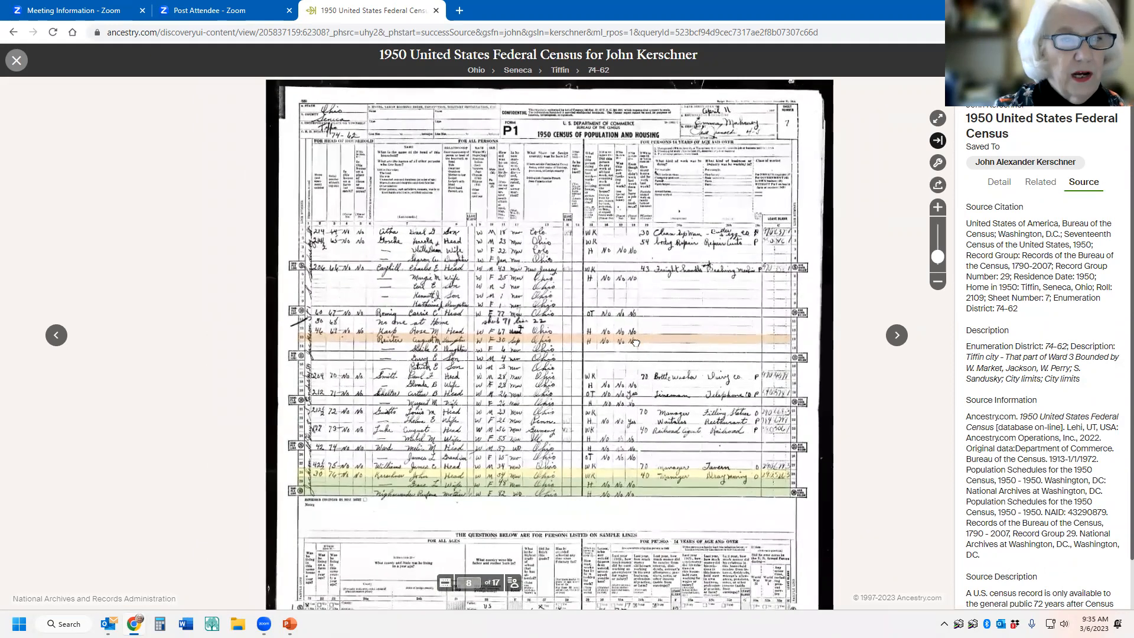
{"action": "scroll", "coordinate": [595, 383], "scroll_direction": "up", "scroll_amount": 1}
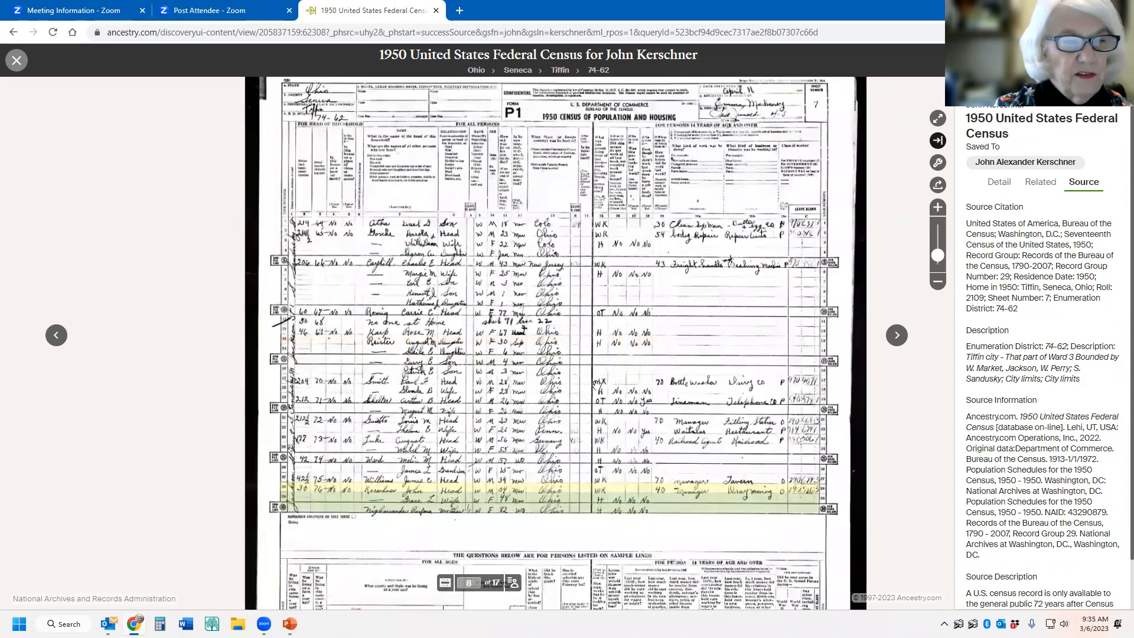
{"action": "scroll", "coordinate": [617, 449], "scroll_direction": "up", "scroll_amount": 3}
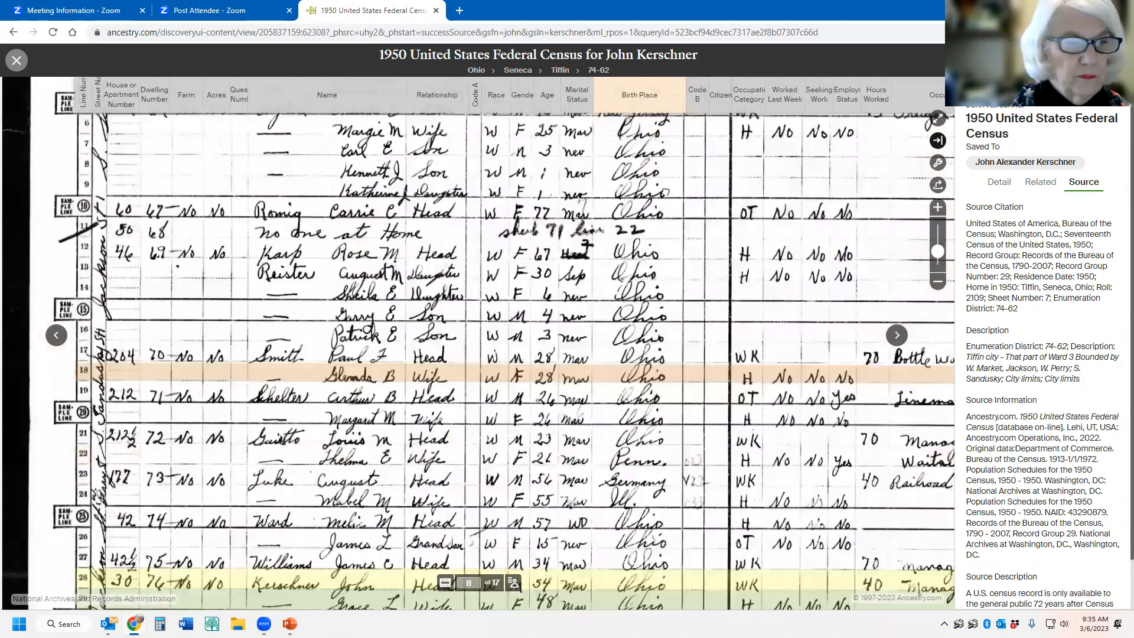
{"action": "left_click_drag", "start_coordinate": [621, 373], "coordinate": [667, 180]}
{"action": "scroll", "coordinate": [559, 401], "scroll_direction": "up", "scroll_amount": 2}
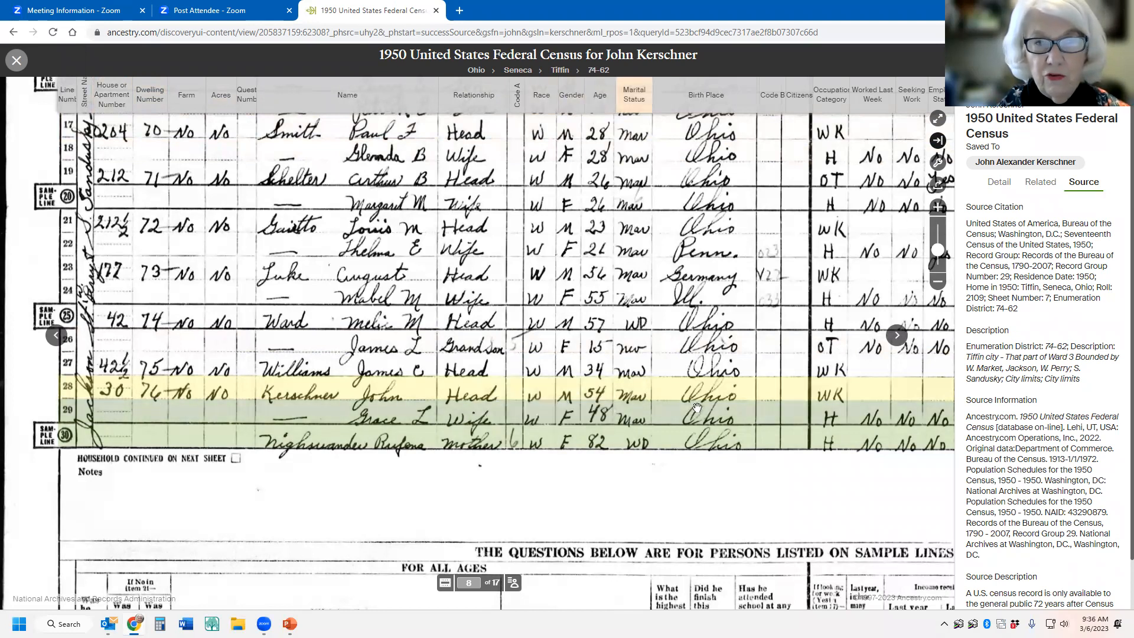
Pan across census page 8 to read the household's ages and the columns further right.
{"action": "left_click_drag", "start_coordinate": [387, 447], "coordinate": [112, 422]}
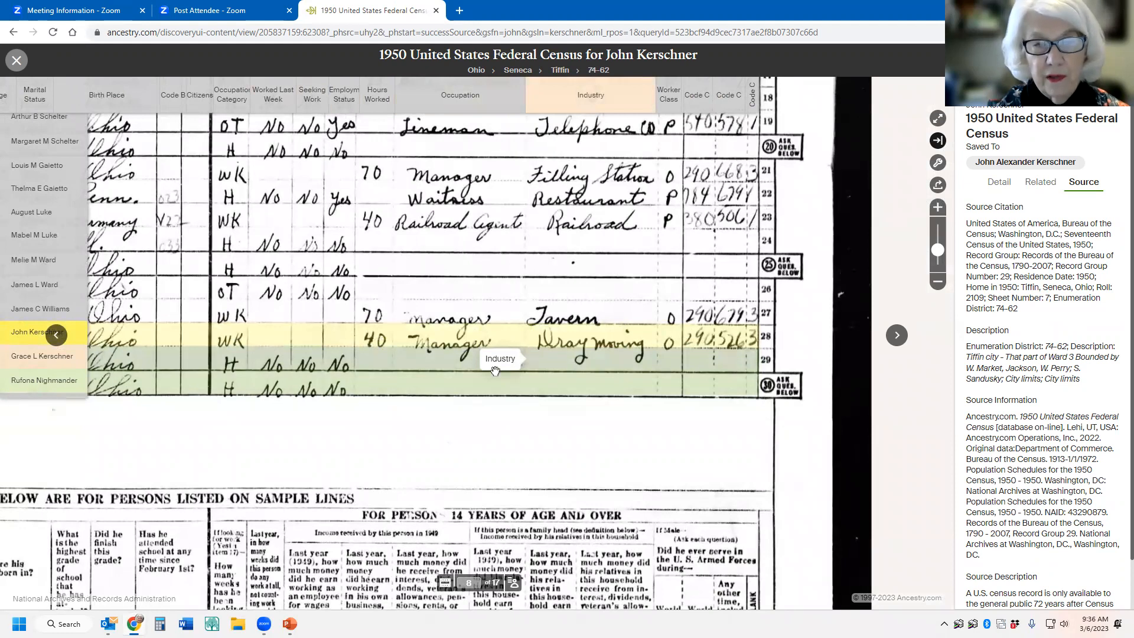
{"action": "left_click_drag", "start_coordinate": [319, 406], "coordinate": [891, 438]}
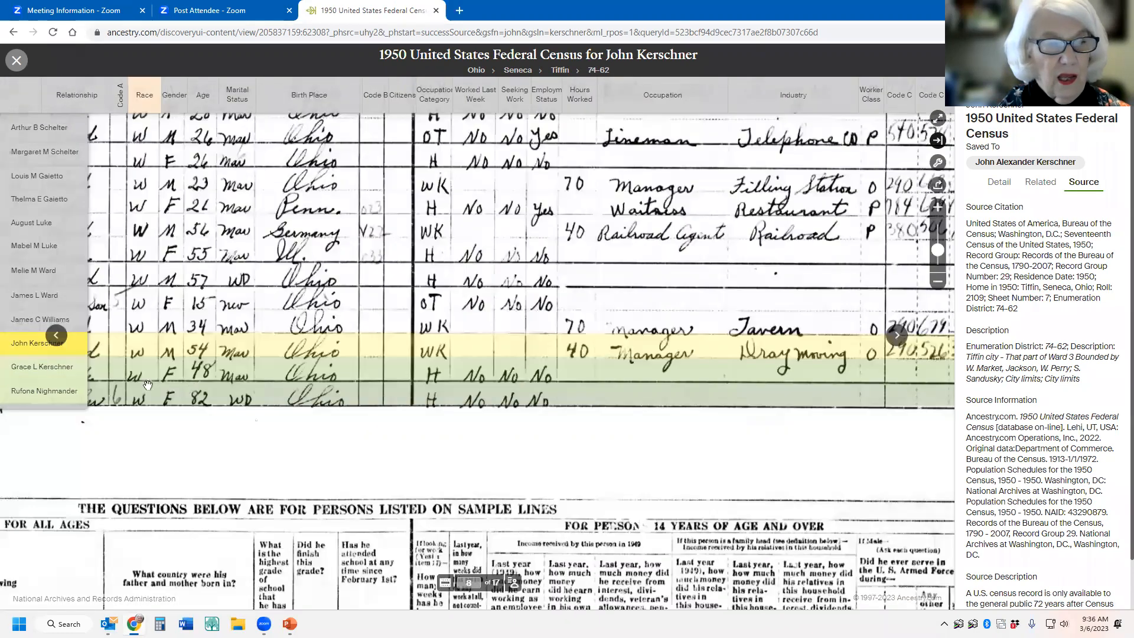
{"action": "left_click_drag", "start_coordinate": [148, 386], "coordinate": [516, 408]}
{"action": "left_click_drag", "start_coordinate": [140, 353], "coordinate": [111, 268]}
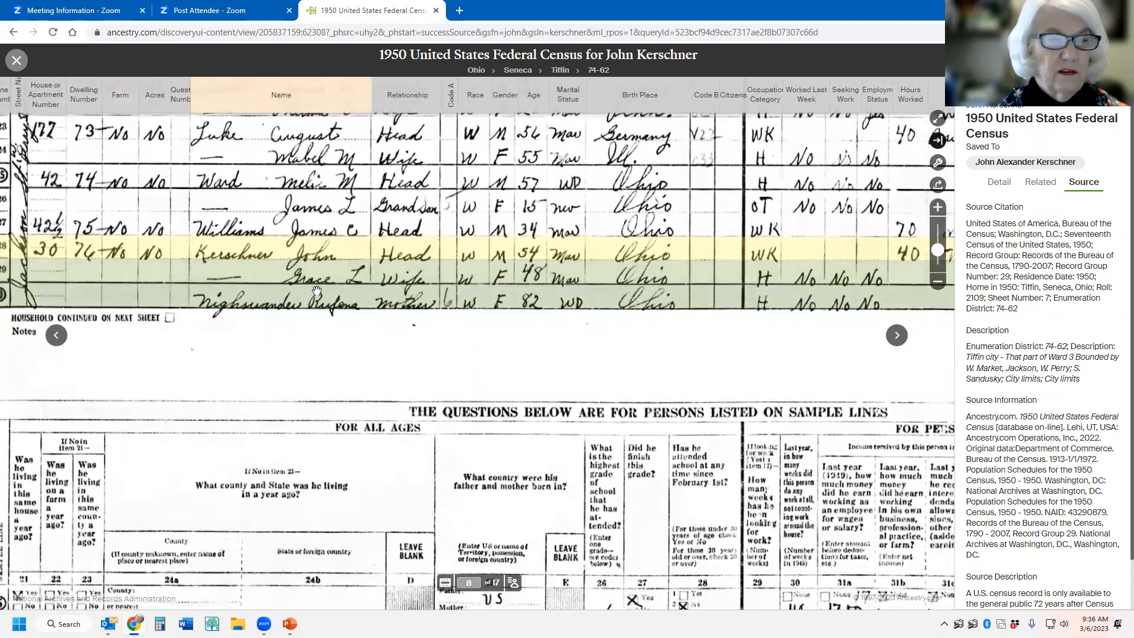
{"action": "mouse_move", "coordinate": [317, 292]}
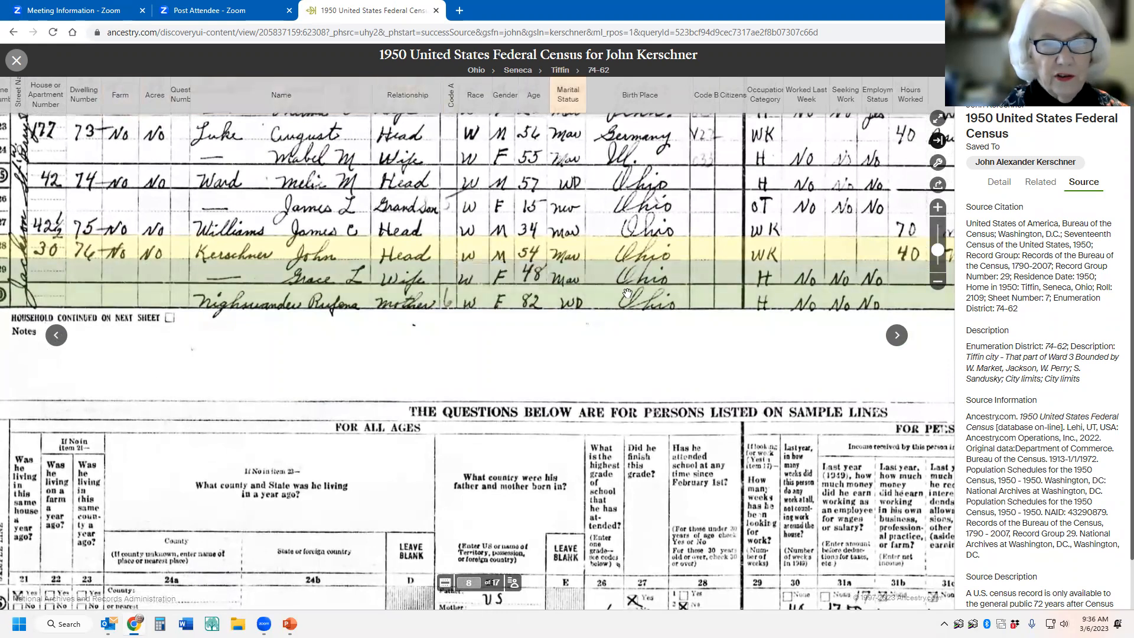
{"action": "left_click_drag", "start_coordinate": [791, 254], "coordinate": [230, 274]}
{"action": "left_click_drag", "start_coordinate": [292, 295], "coordinate": [939, 332]}
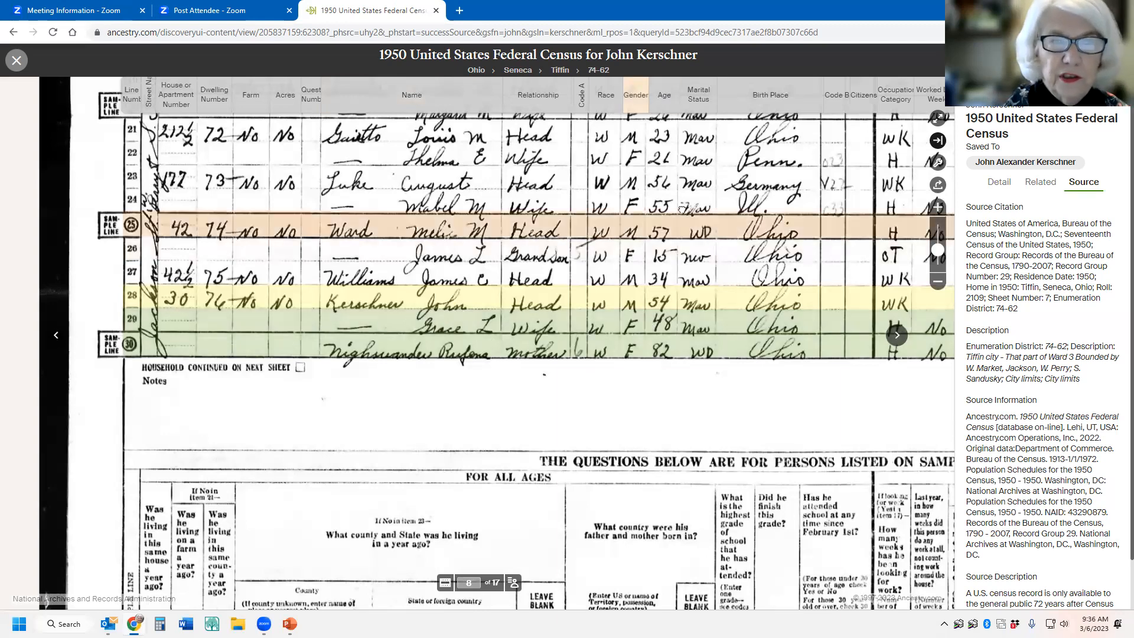
Examine the Occupation and Hours Worked columns and the rows above the household.
{"action": "left_click_drag", "start_coordinate": [686, 216], "coordinate": [484, 225]}
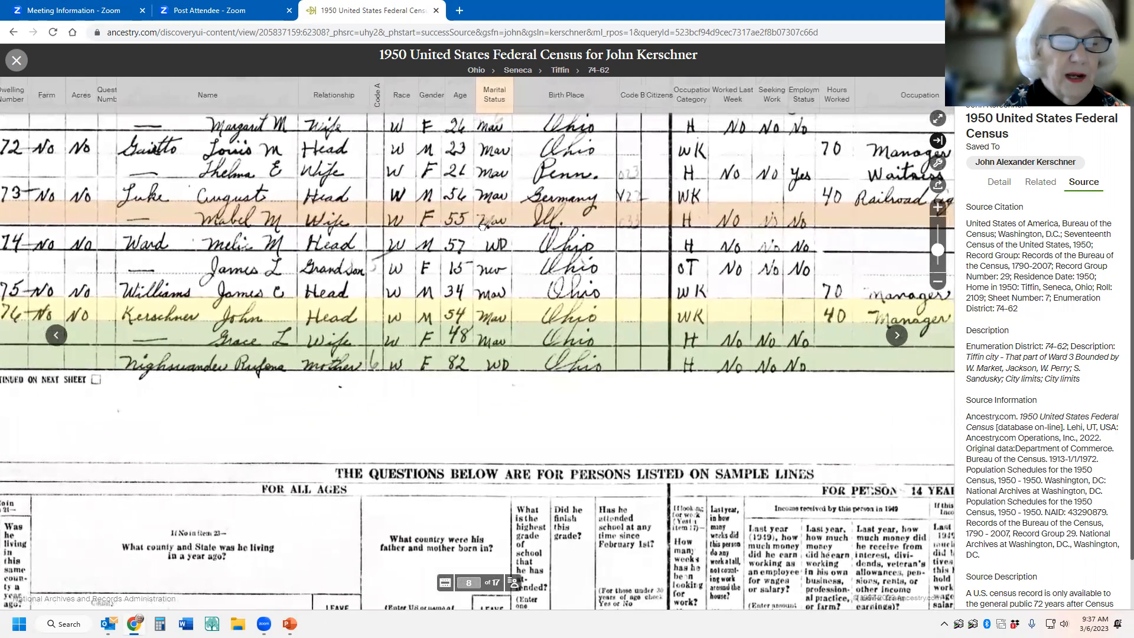
{"action": "mouse_move", "coordinate": [482, 224]}
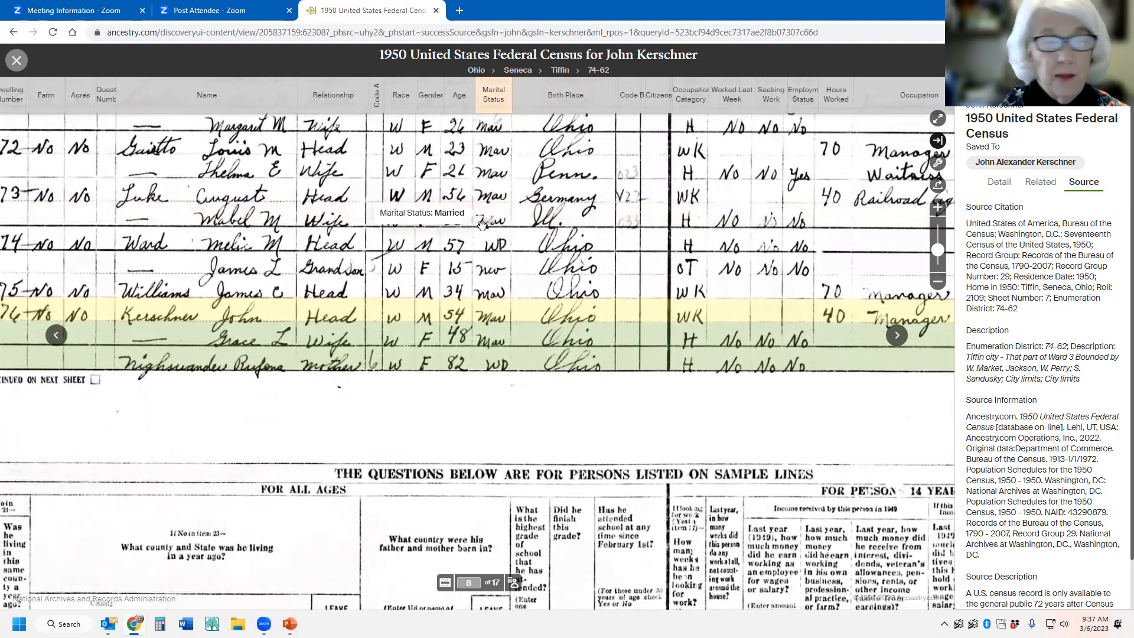
{"action": "left_click_drag", "start_coordinate": [482, 223], "coordinate": [514, 247]}
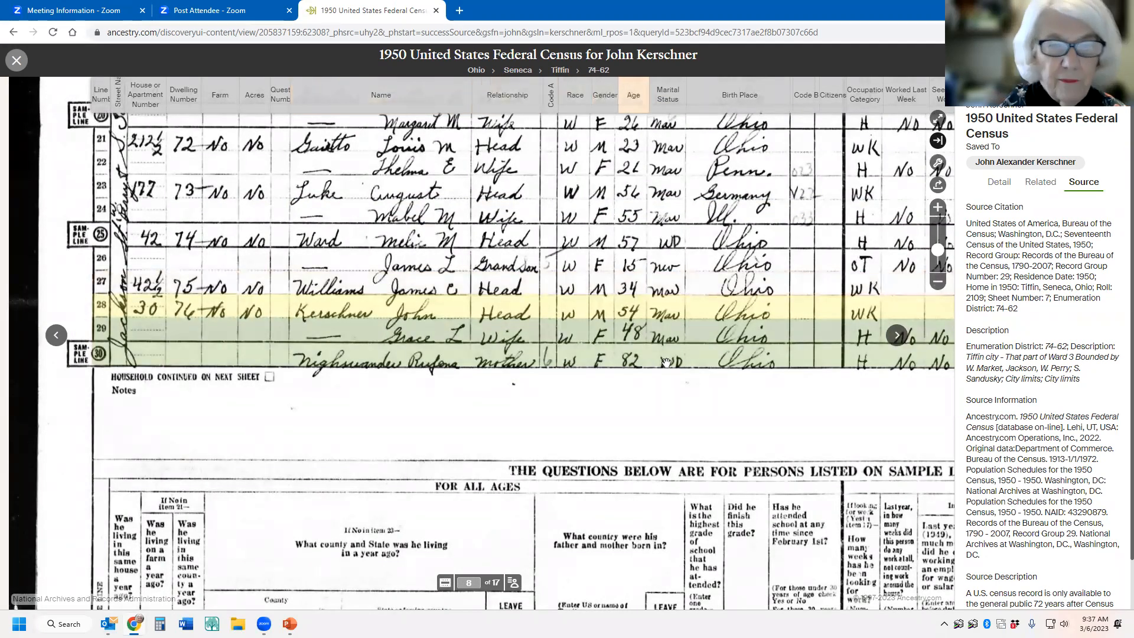
{"action": "left_click_drag", "start_coordinate": [667, 359], "coordinate": [105, 296]}
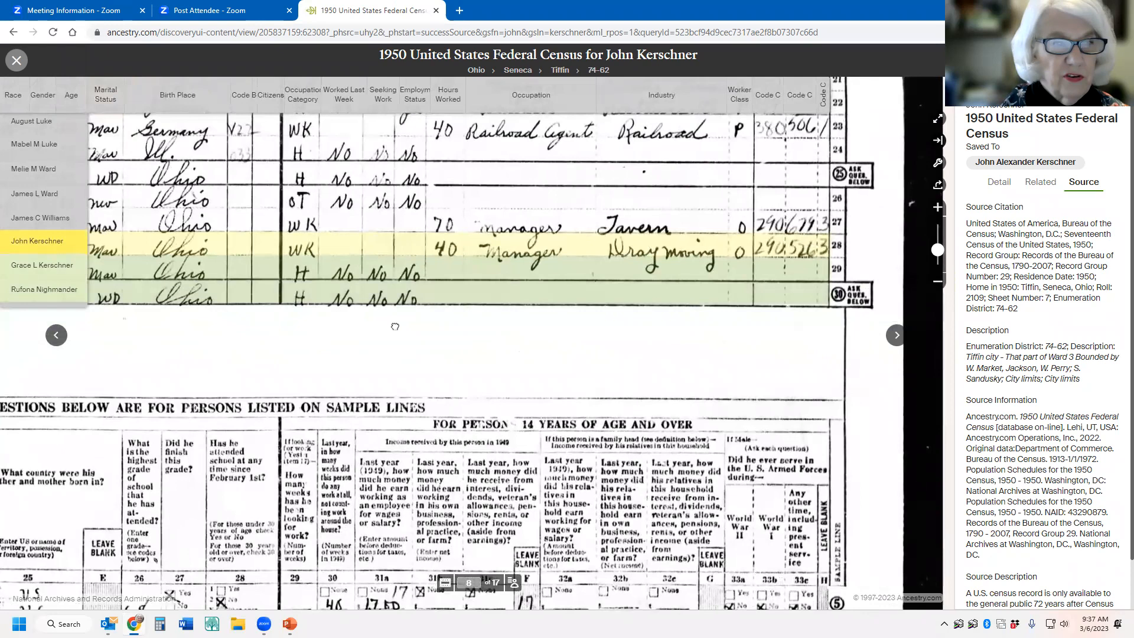
{"action": "left_click_drag", "start_coordinate": [580, 358], "coordinate": [780, 377]}
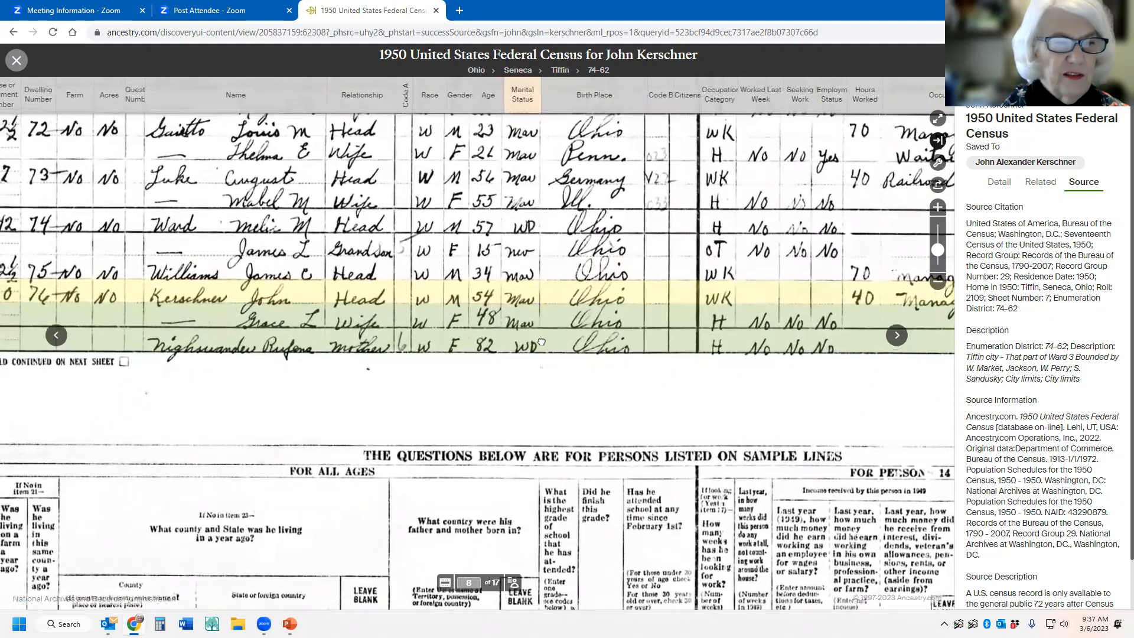
{"action": "left_click_drag", "start_coordinate": [542, 342], "coordinate": [548, 379]}
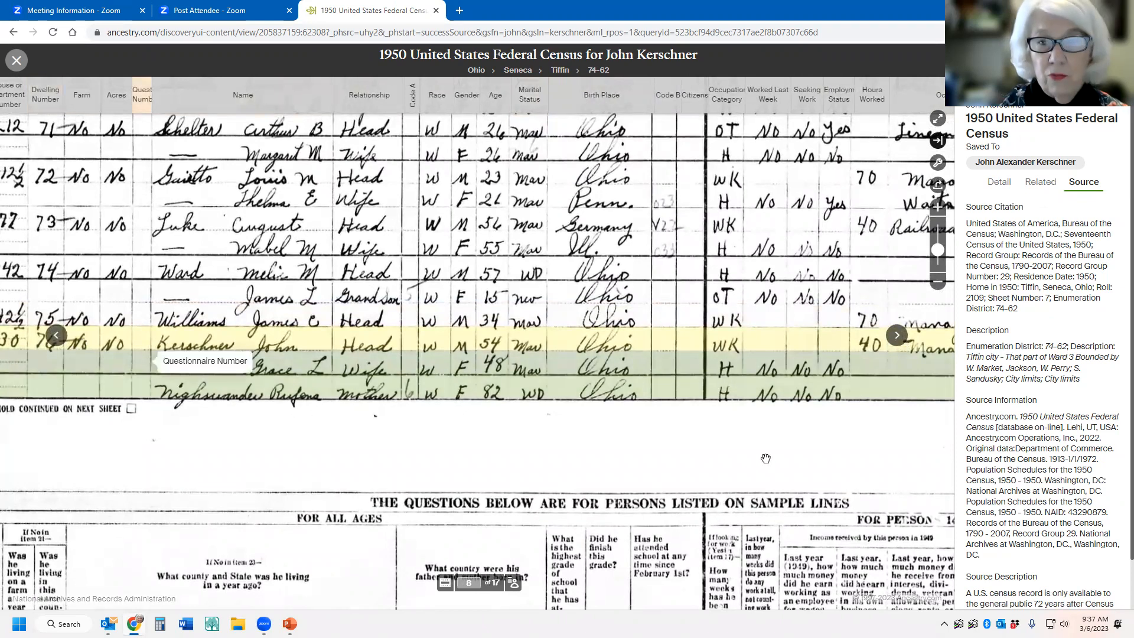
Move to census image 9 of 17 and show the column headings and lines 1–8.
{"action": "left_click", "coordinate": [898, 337]}
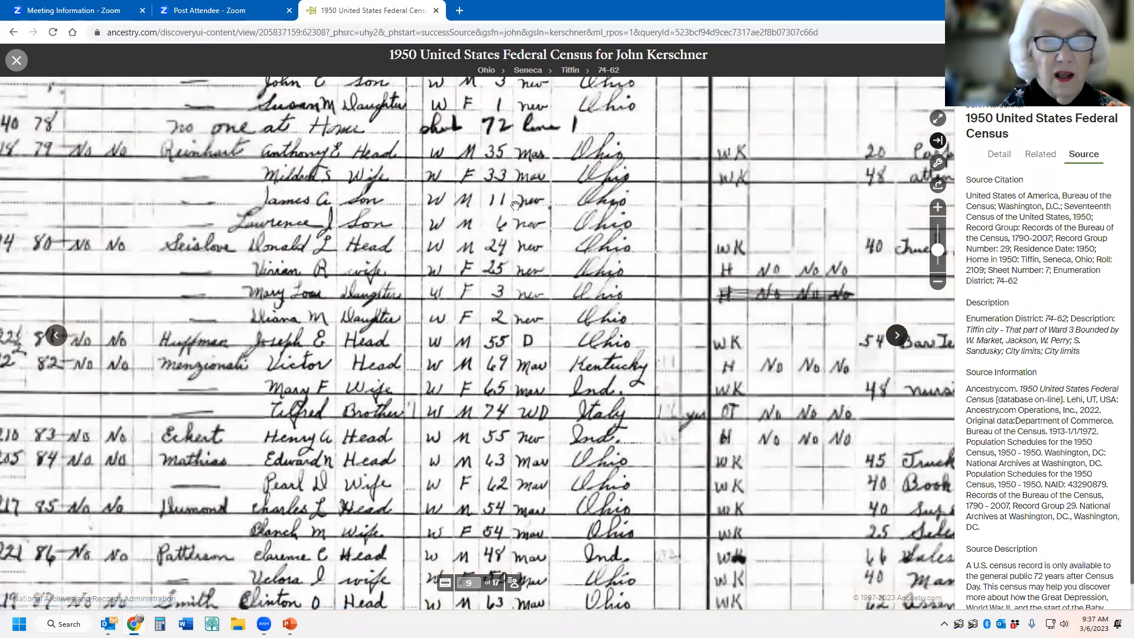
{"action": "left_click_drag", "start_coordinate": [577, 300], "coordinate": [742, 498]}
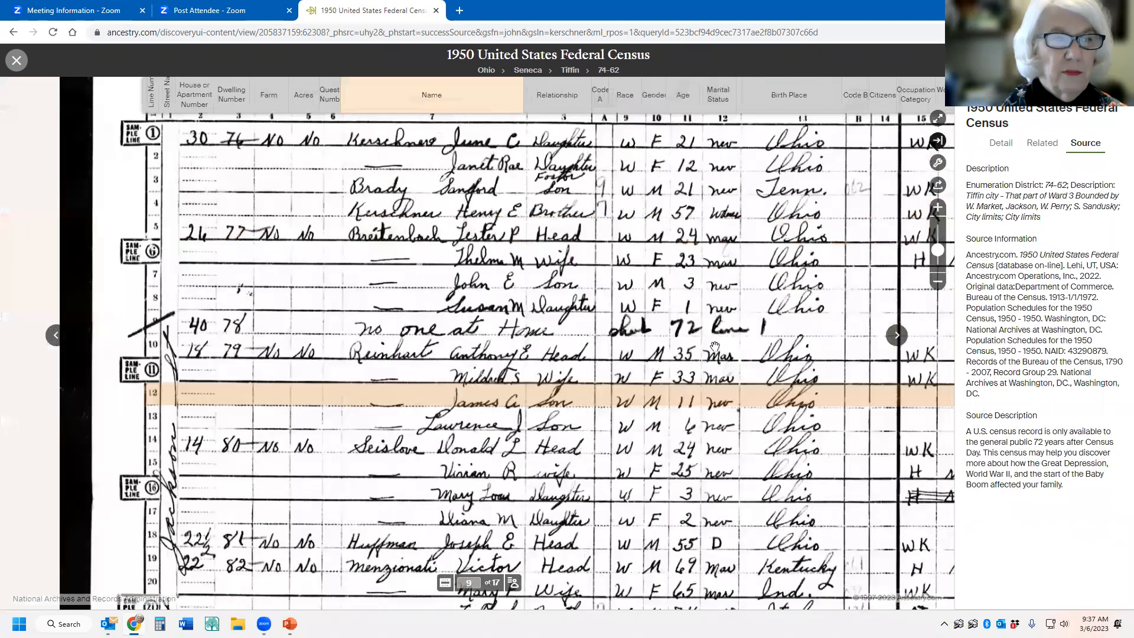
{"action": "left_click_drag", "start_coordinate": [601, 280], "coordinate": [691, 367]}
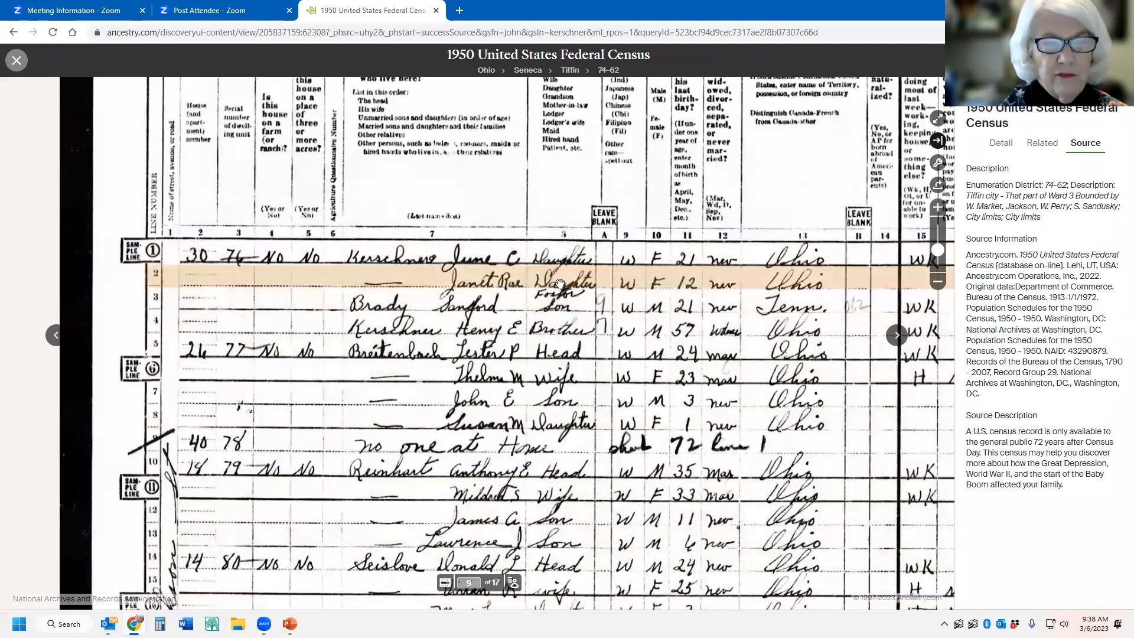
{"action": "left_click_drag", "start_coordinate": [681, 306], "coordinate": [545, 305]}
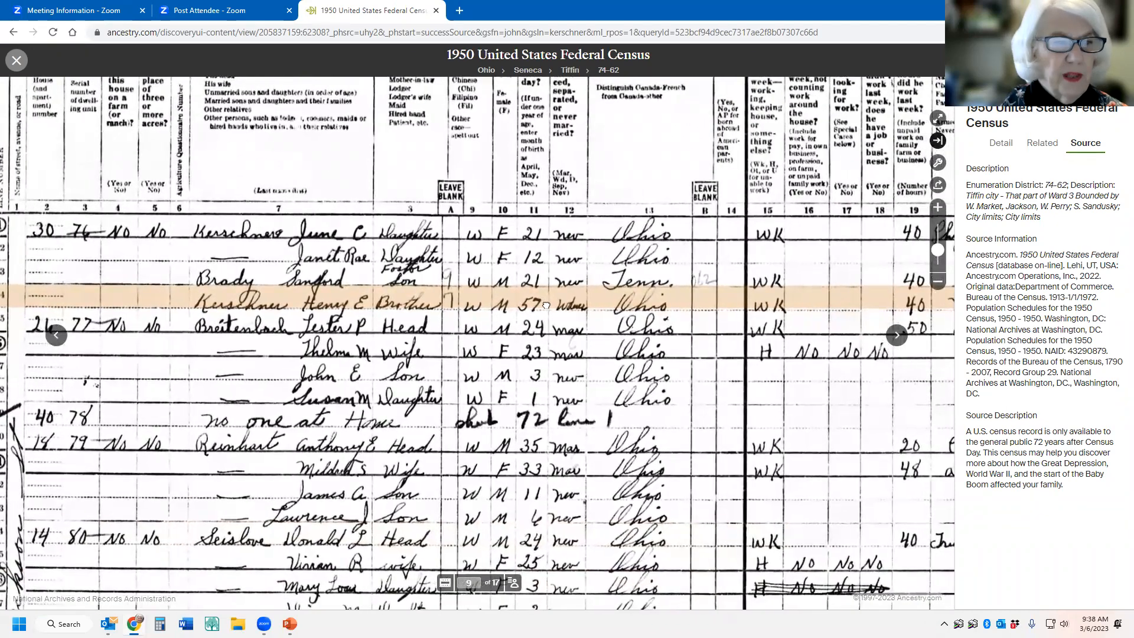
{"action": "left_click_drag", "start_coordinate": [545, 305], "coordinate": [533, 325]}
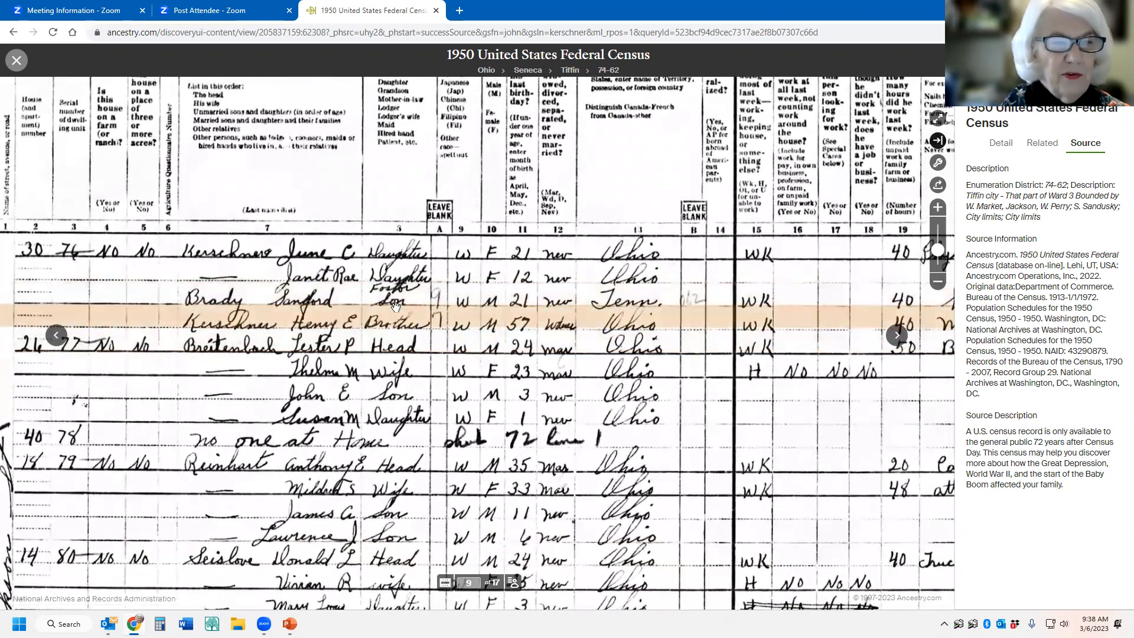
{"action": "mouse_move", "coordinate": [395, 306]}
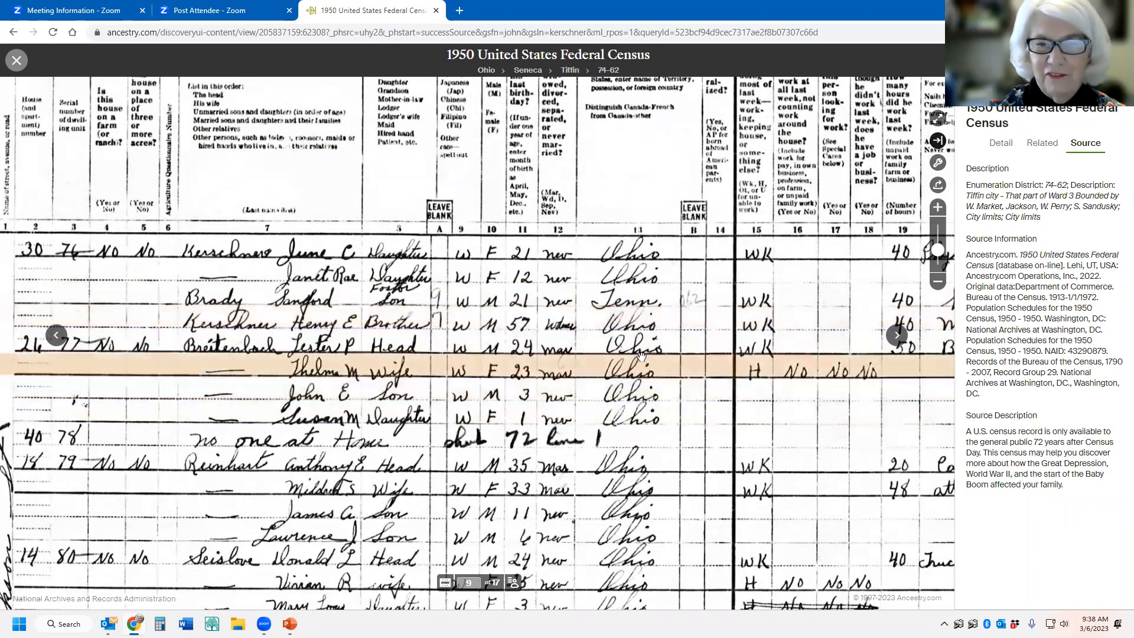
{"action": "left_click_drag", "start_coordinate": [652, 346], "coordinate": [431, 322]}
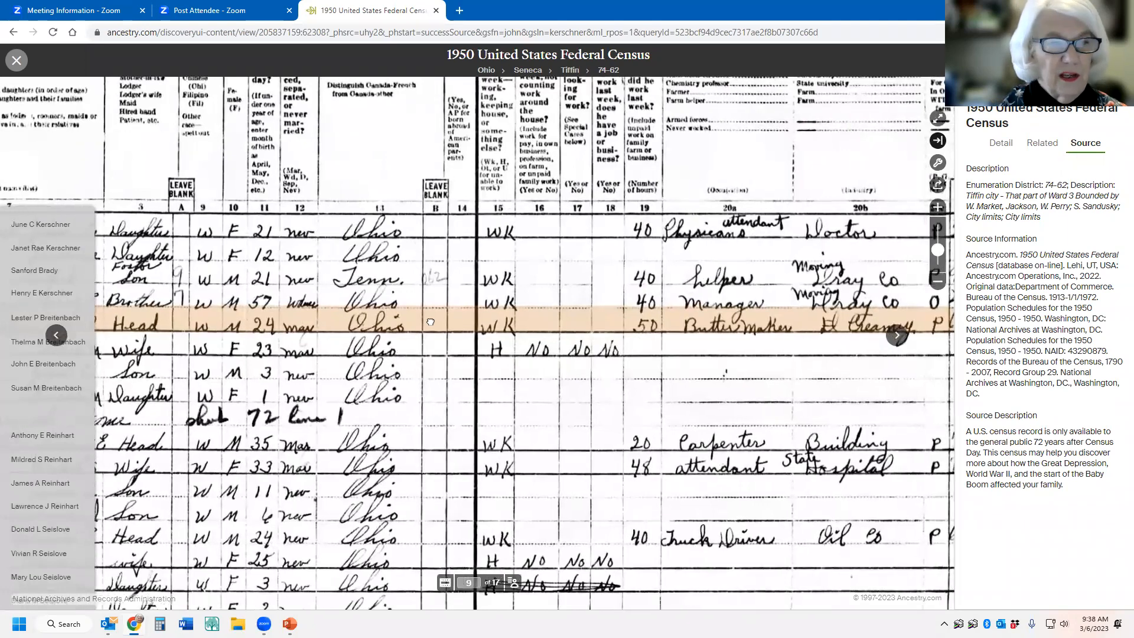
{"action": "left_click_drag", "start_coordinate": [430, 322], "coordinate": [702, 329]}
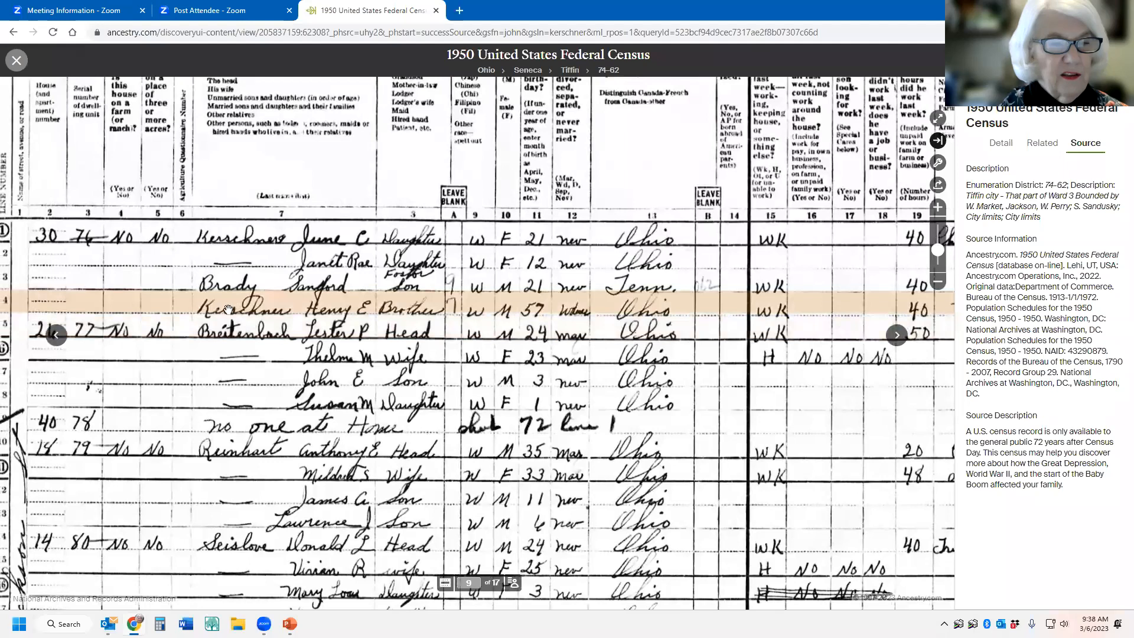
{"action": "mouse_move", "coordinate": [385, 326]}
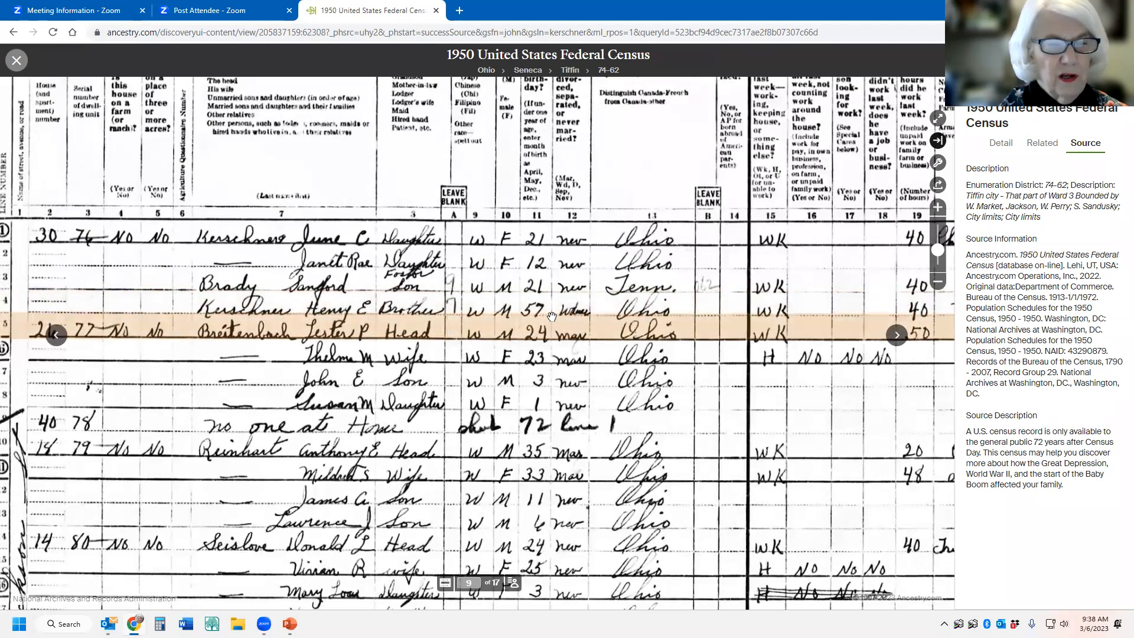
{"action": "mouse_move", "coordinate": [552, 317]}
{"action": "left_click_drag", "start_coordinate": [552, 317], "coordinate": [406, 310]}
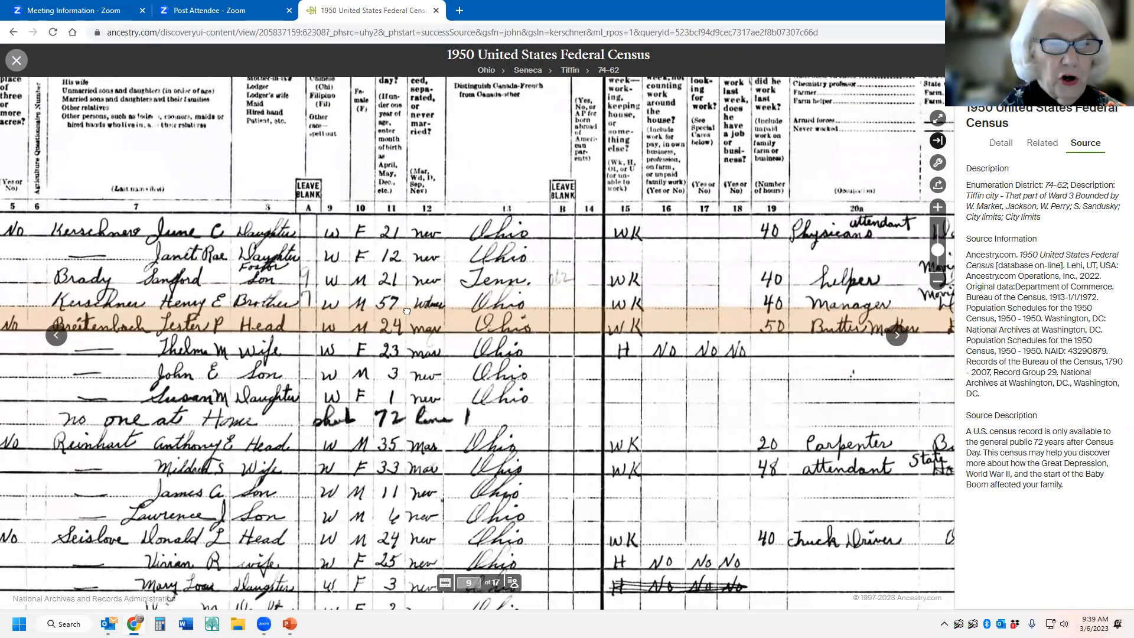
{"action": "left_click_drag", "start_coordinate": [711, 363], "coordinate": [278, 345]}
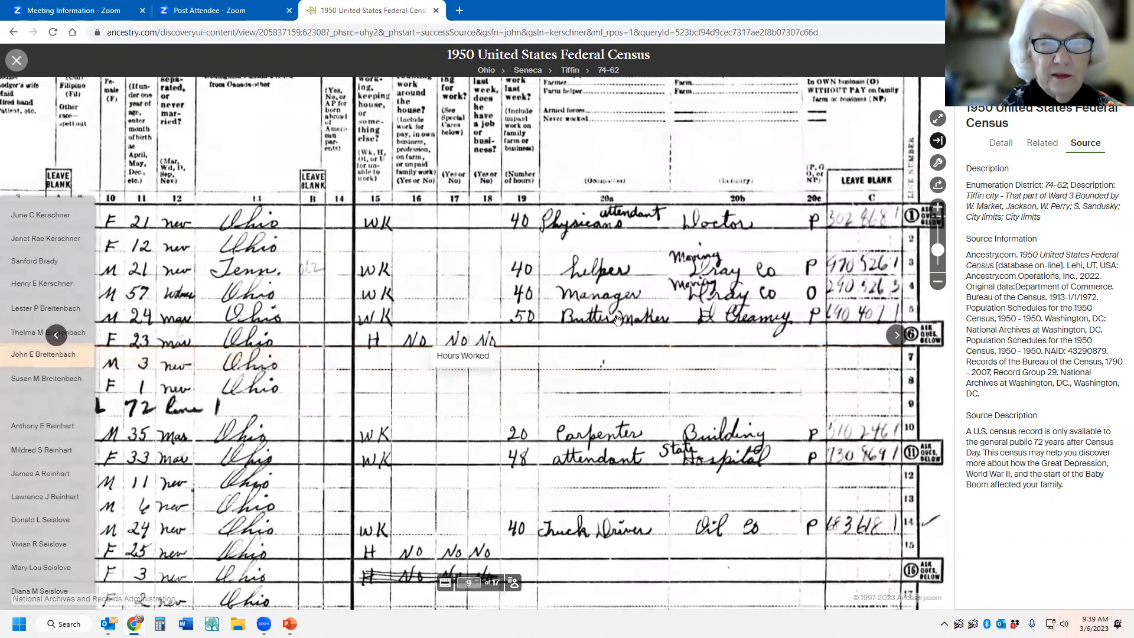
{"action": "left_click_drag", "start_coordinate": [736, 363], "coordinate": [888, 356]}
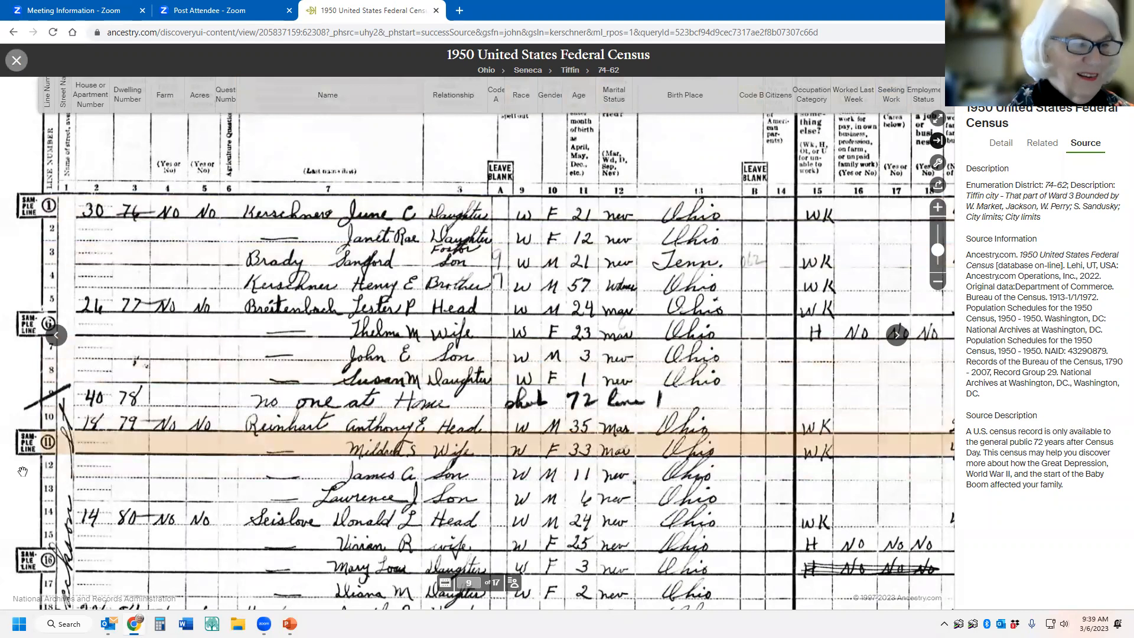
Return to census page 8 and reveal the household's sample-line income and work answers.
{"action": "left_click", "coordinate": [56, 335]}
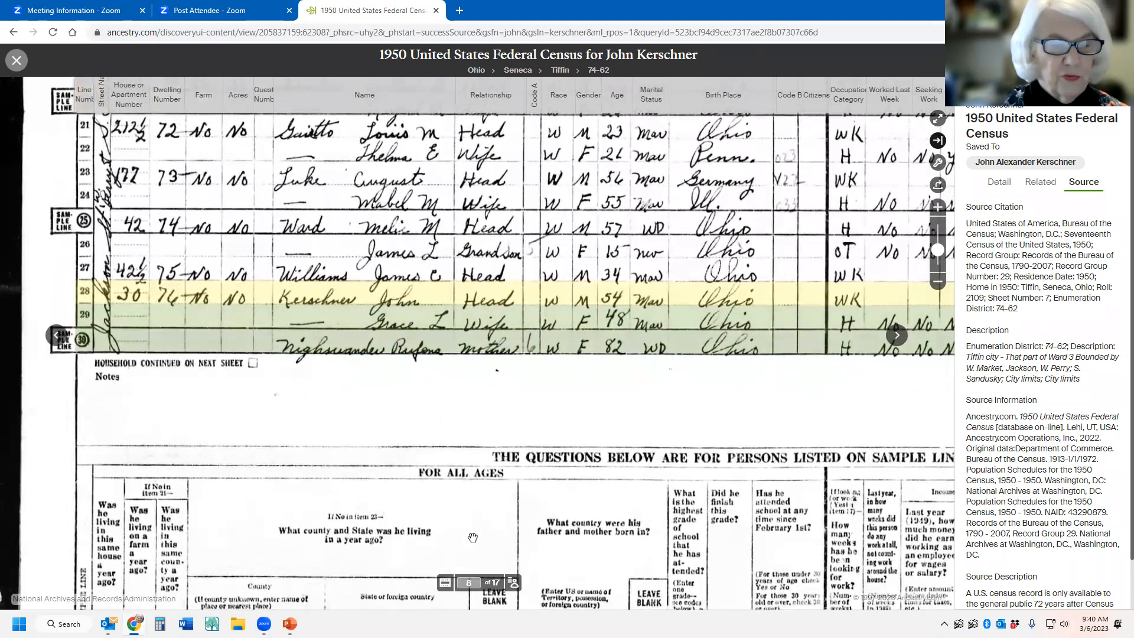
{"action": "left_click_drag", "start_coordinate": [473, 537], "coordinate": [456, 108]}
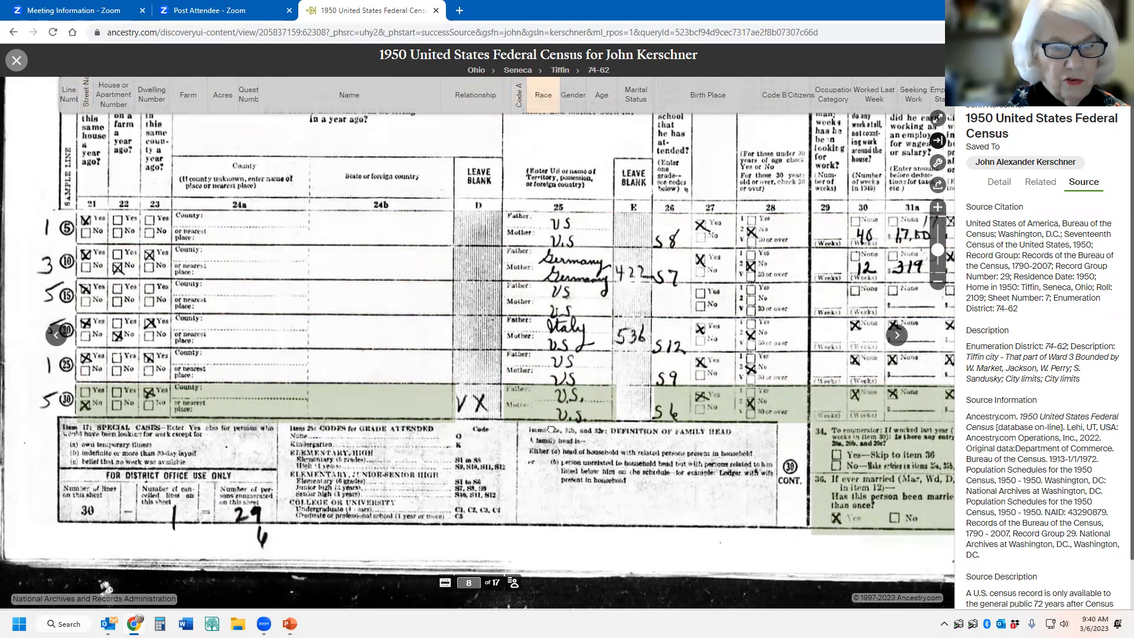
{"action": "left_click_drag", "start_coordinate": [619, 428], "coordinate": [265, 430]}
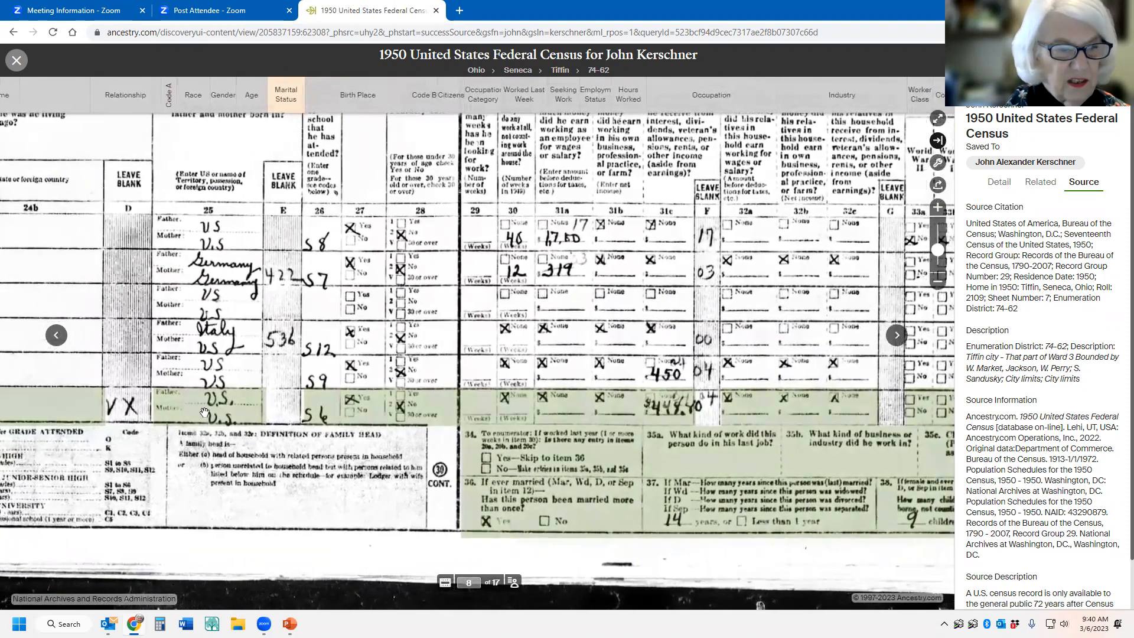
{"action": "mouse_move", "coordinate": [339, 411]}
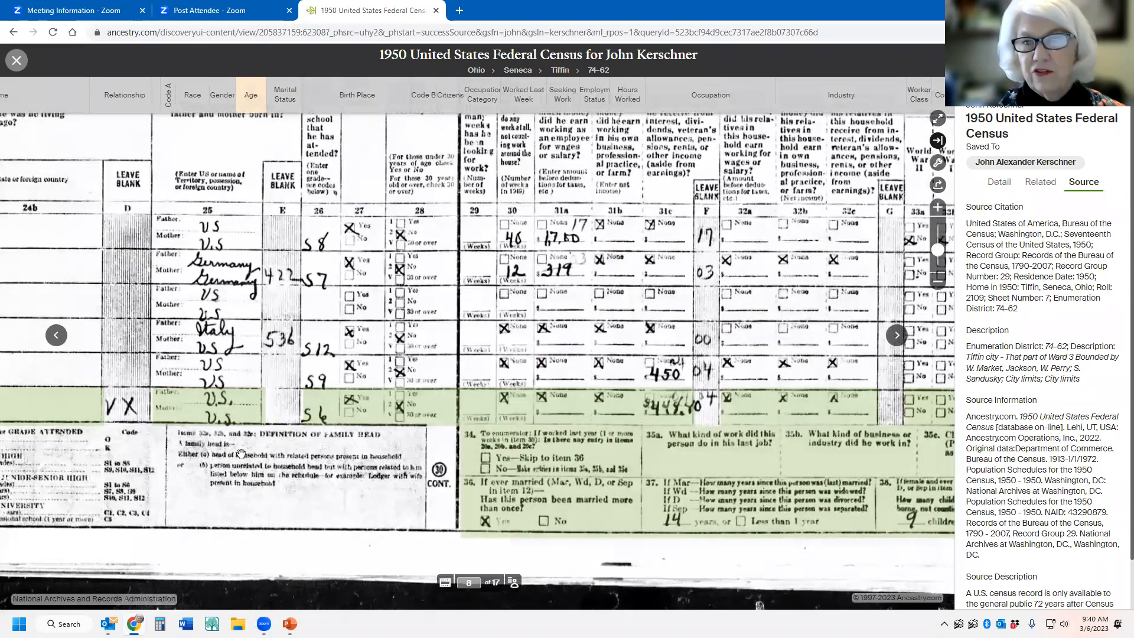
{"action": "left_click_drag", "start_coordinate": [227, 453], "coordinate": [385, 461]}
{"action": "left_click_drag", "start_coordinate": [110, 556], "coordinate": [164, 561]}
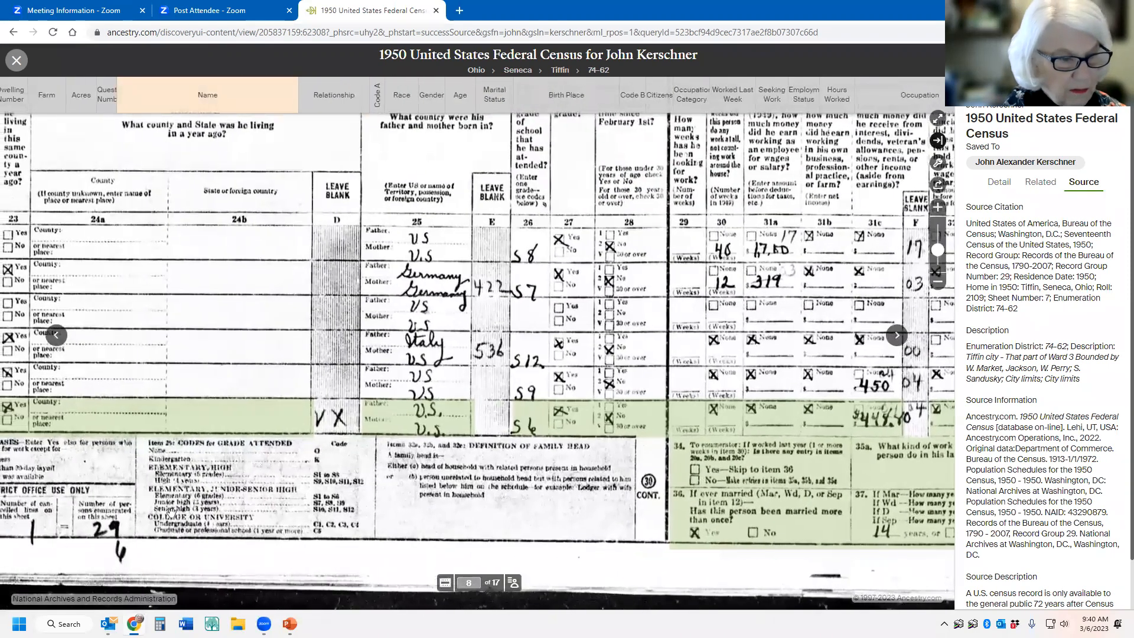
Pan across the row's remaining answer columns further to the right.
{"action": "mouse_move", "coordinate": [249, 502]}
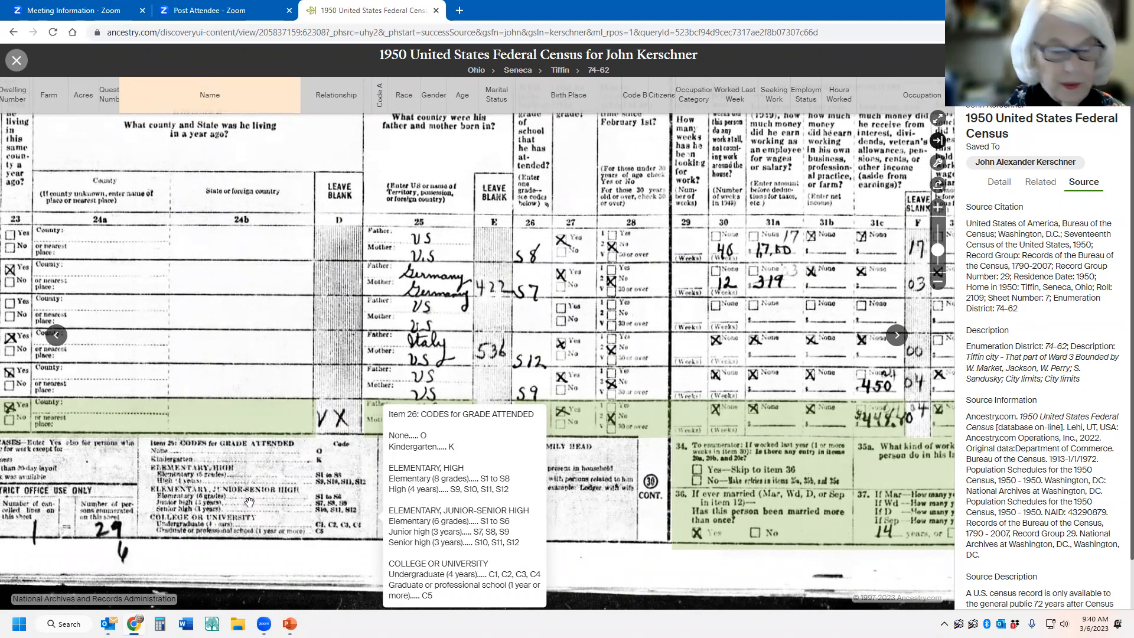
{"action": "mouse_move", "coordinate": [714, 419]}
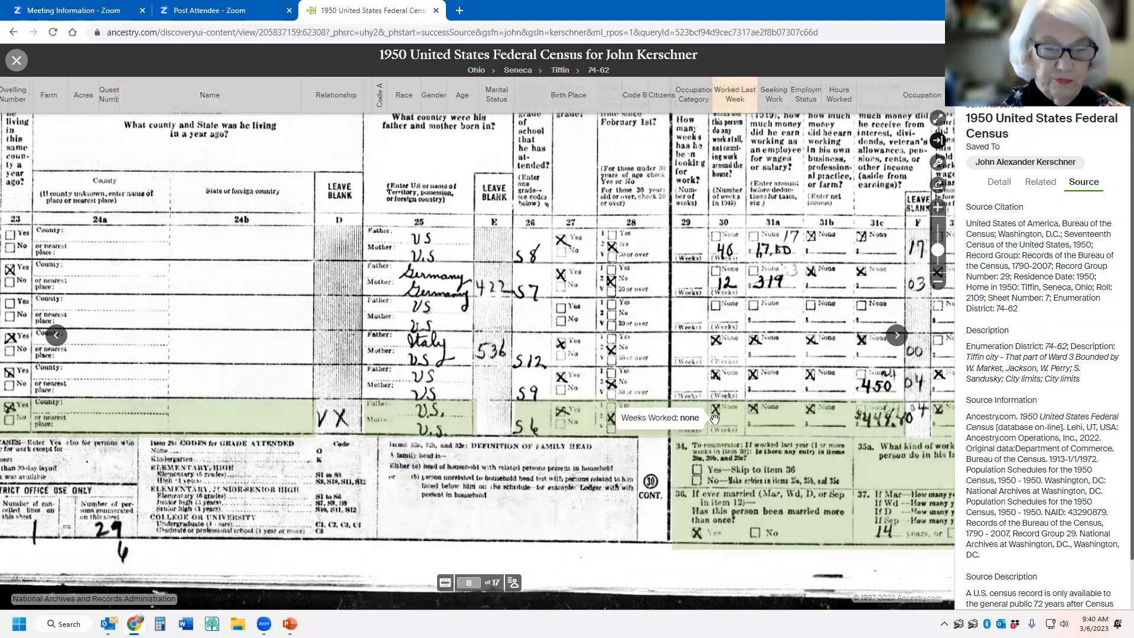
{"action": "left_click_drag", "start_coordinate": [715, 418], "coordinate": [492, 401]}
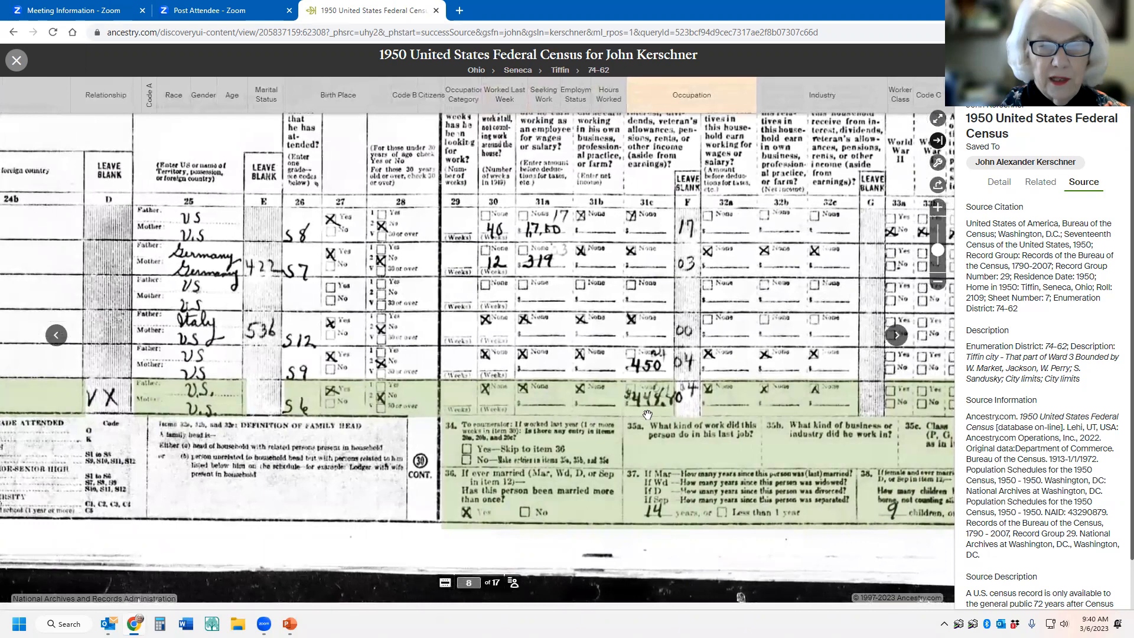
{"action": "mouse_move", "coordinate": [648, 415]}
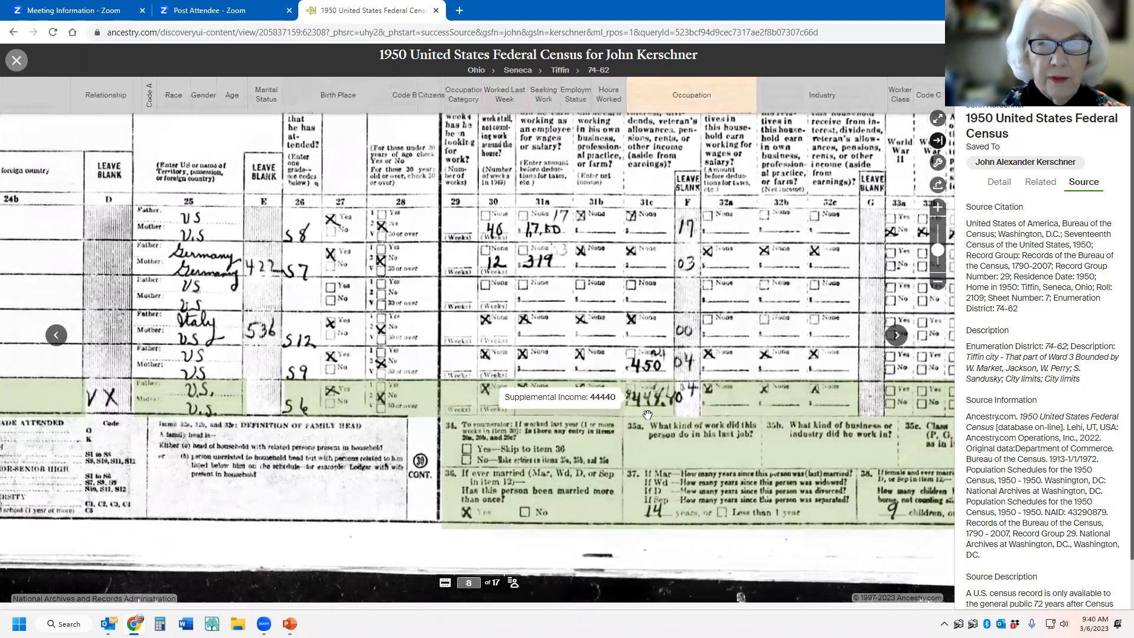
{"action": "left_click_drag", "start_coordinate": [627, 415], "coordinate": [405, 421]}
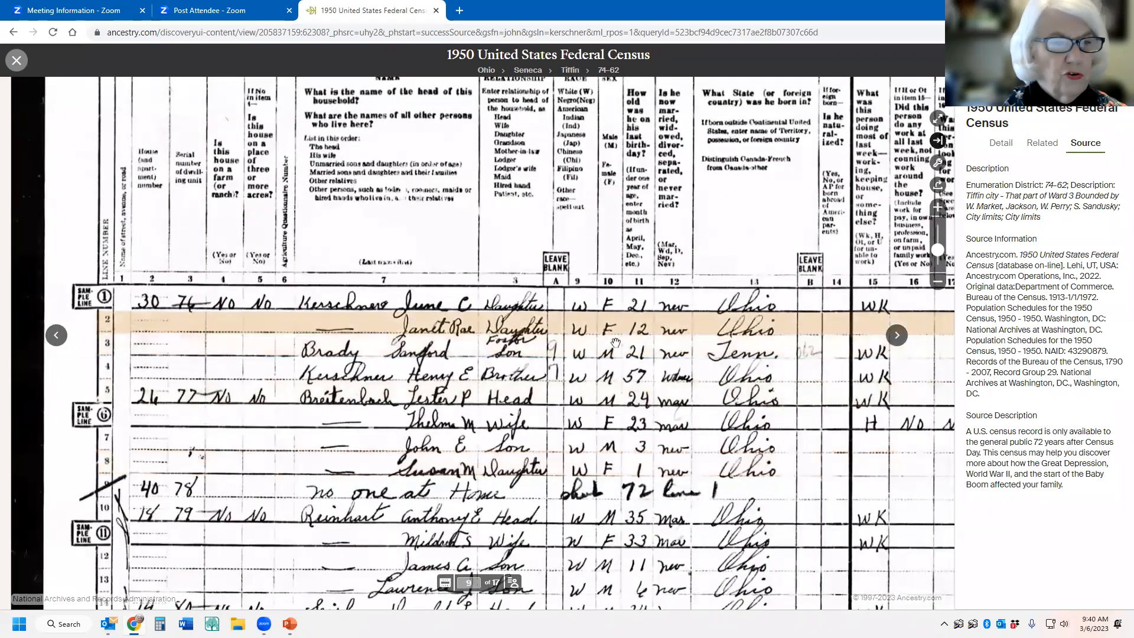
{"action": "left_click_drag", "start_coordinate": [587, 507], "coordinate": [558, 156]}
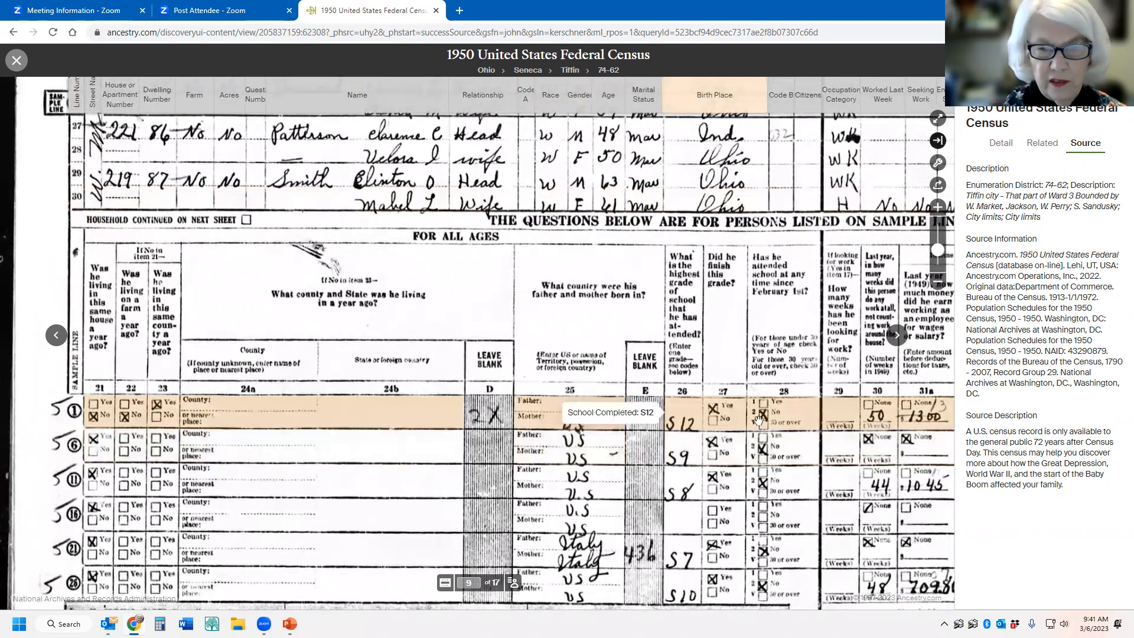
{"action": "left_click_drag", "start_coordinate": [686, 426], "coordinate": [528, 420]}
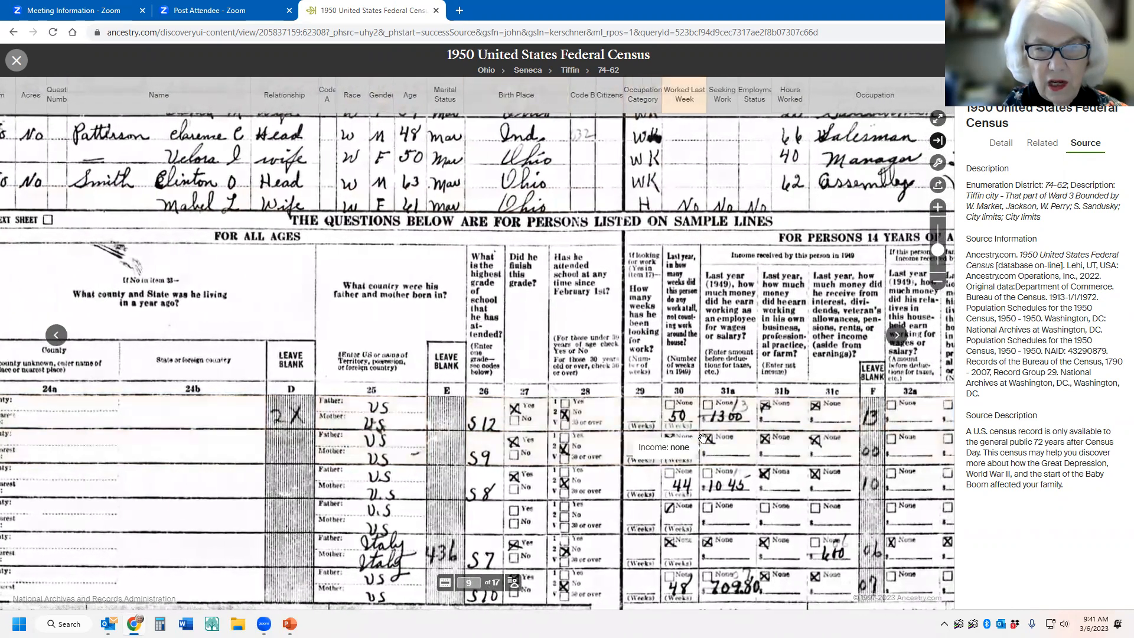
{"action": "mouse_move", "coordinate": [700, 435]}
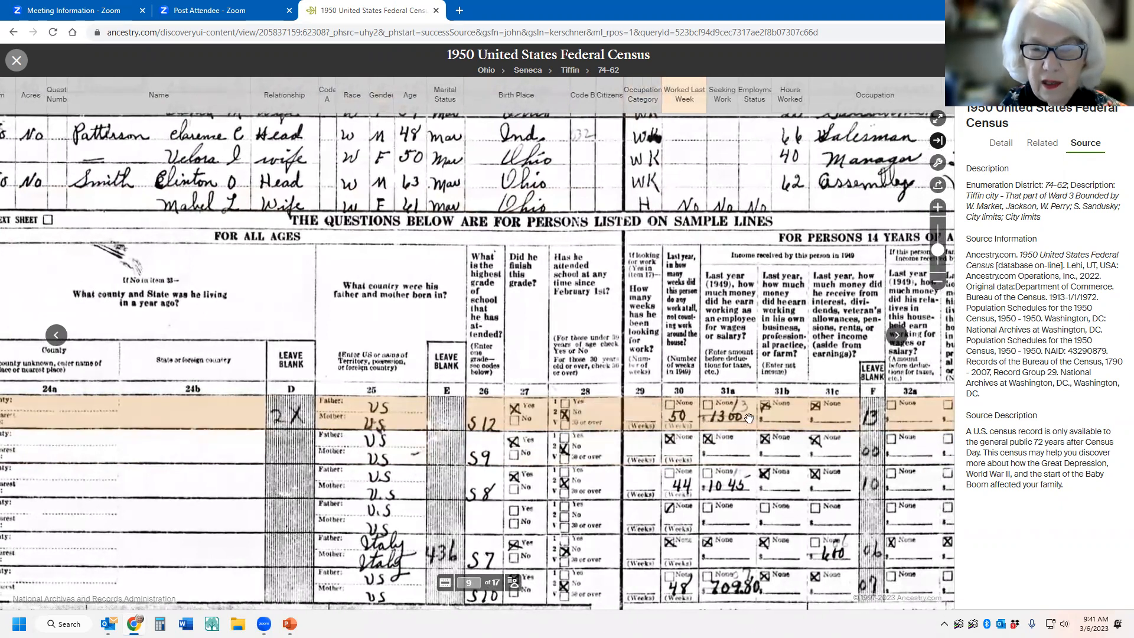
{"action": "mouse_move", "coordinate": [749, 419]}
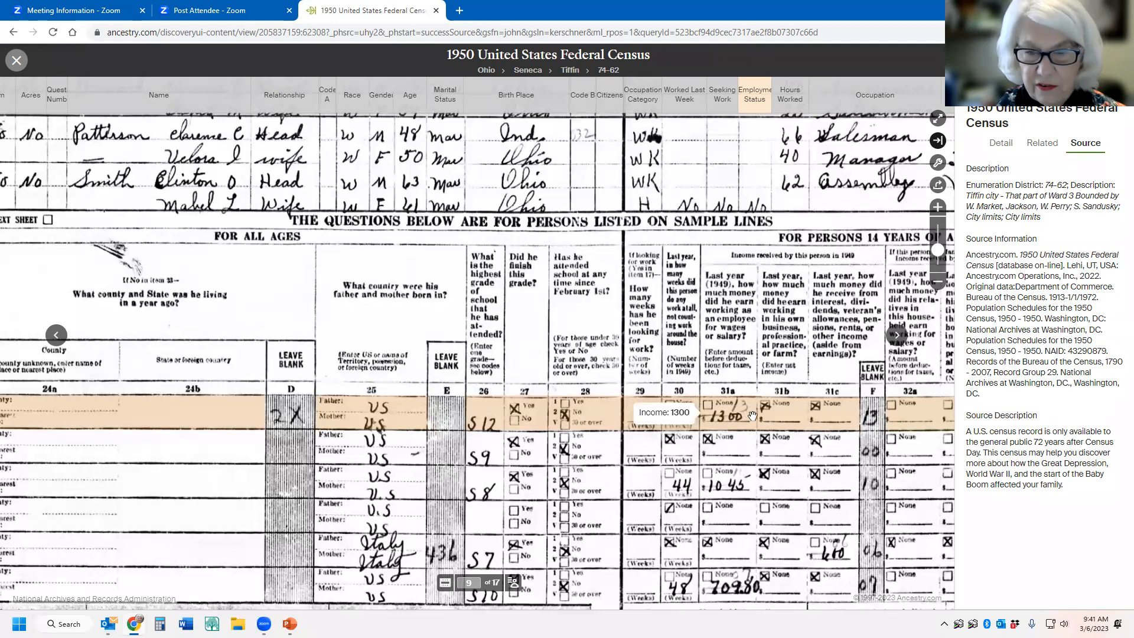
{"action": "mouse_move", "coordinate": [864, 435]}
{"action": "left_mouse_down"}
{"action": "mouse_move", "coordinate": [513, 414]}
{"action": "mouse_move", "coordinate": [865, 422]}
{"action": "left_mouse_up"}
{"action": "left_click_drag", "start_coordinate": [318, 440], "coordinate": [356, 462]}
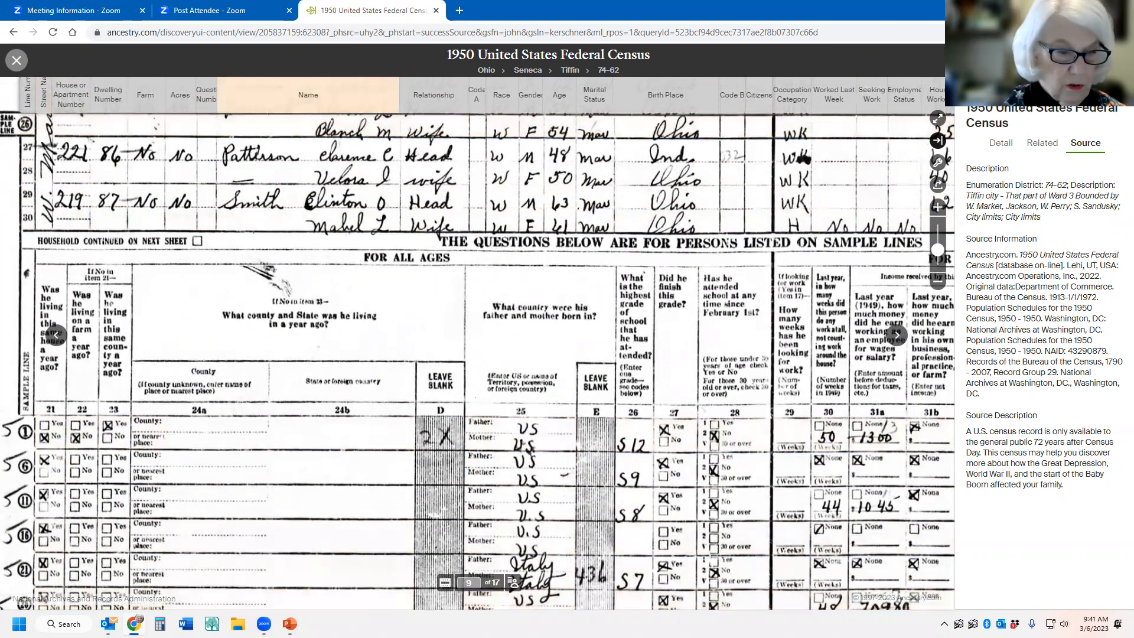
{"action": "mouse_move", "coordinate": [290, 624]}
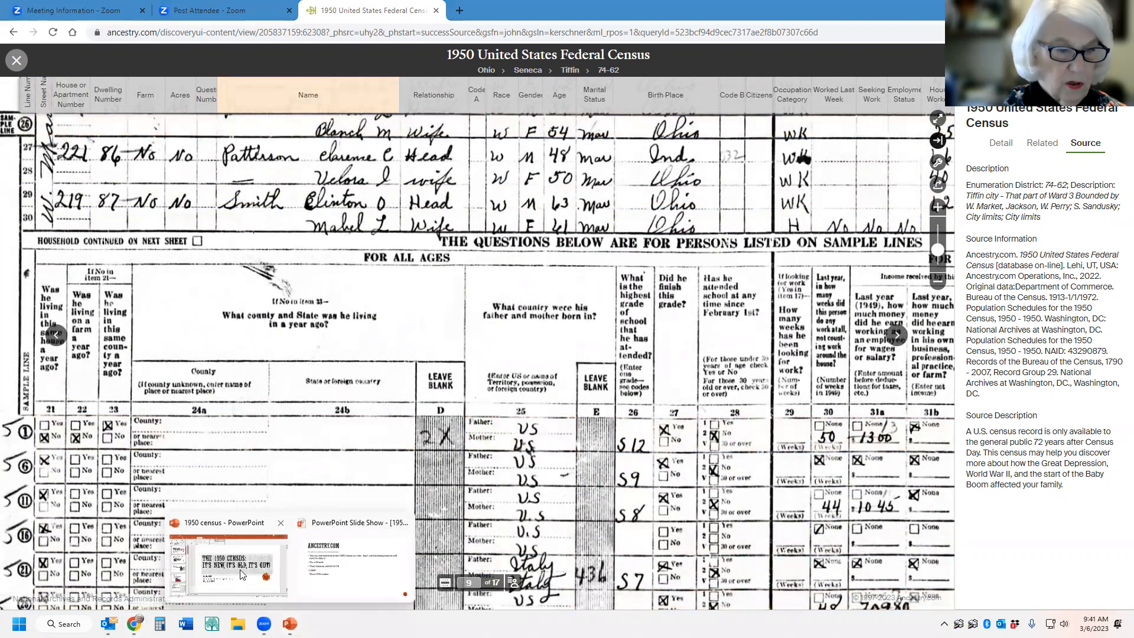
Advance the slideshow past the Ancestry screenshots and follow the FamilySearch.org slide's familysearch.org link.
{"action": "left_click", "coordinate": [341, 573]}
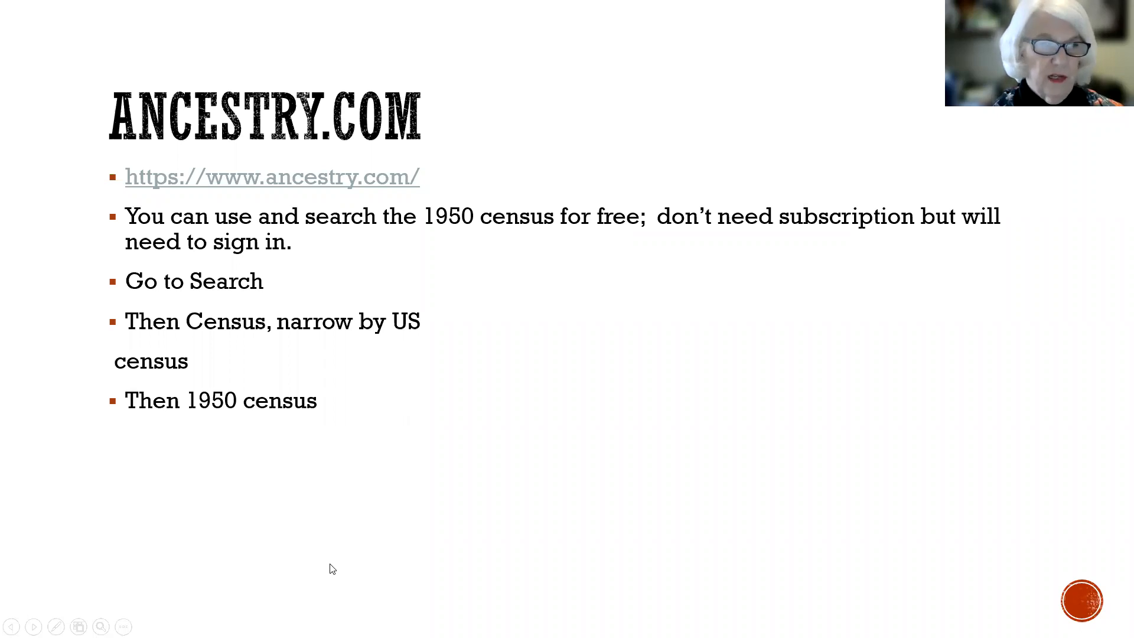
{"action": "left_click", "coordinate": [569, 469]}
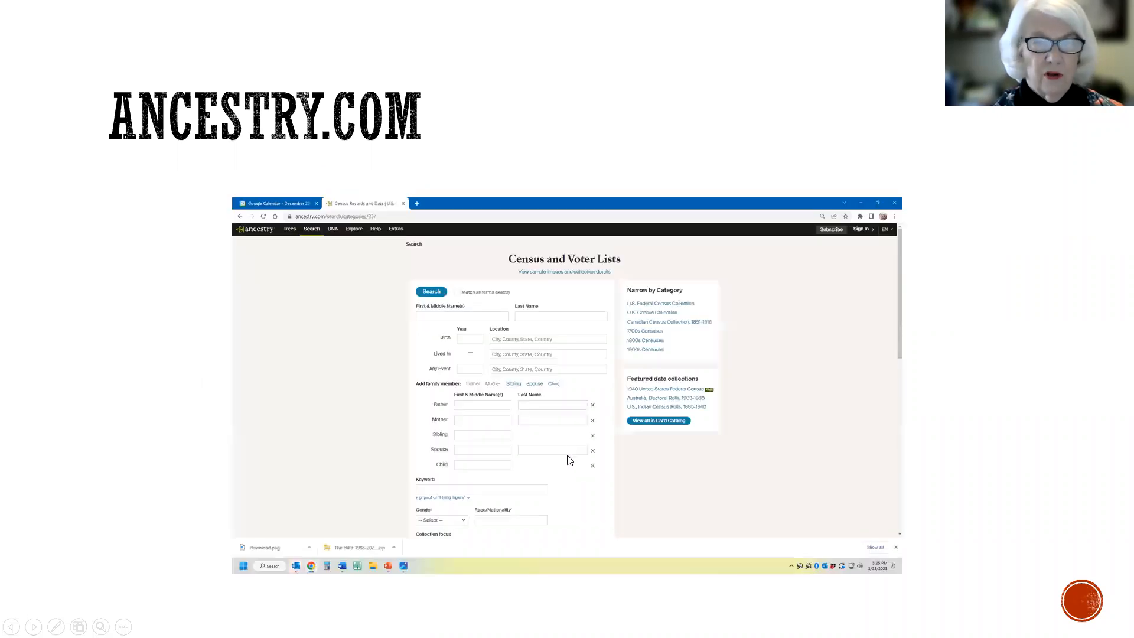
{"action": "left_click", "coordinate": [1090, 335]}
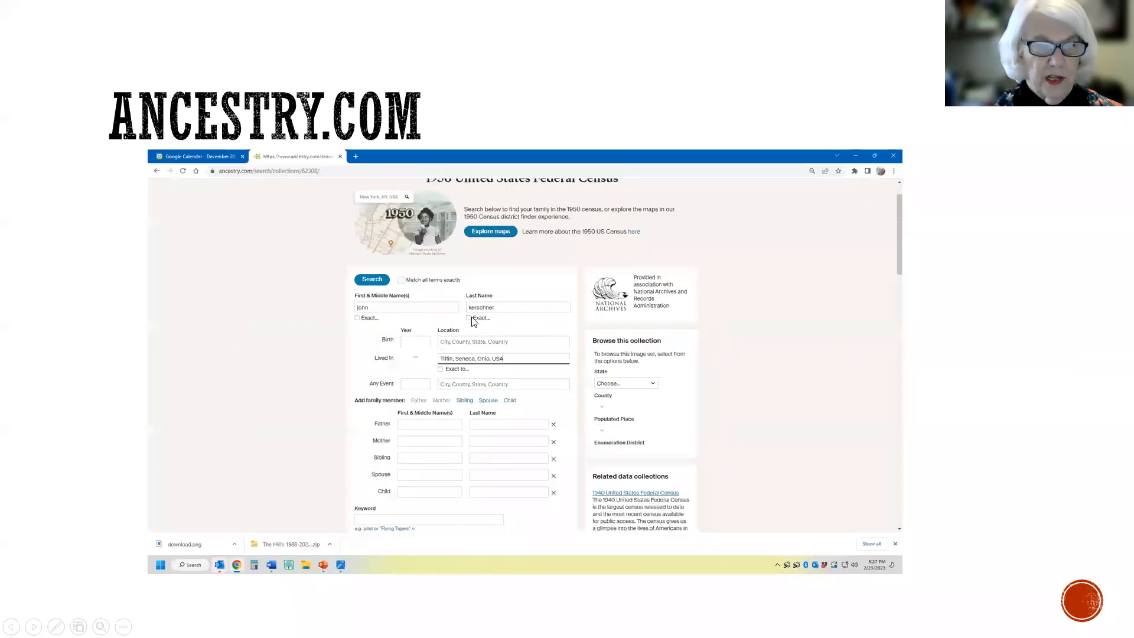
{"action": "left_click", "coordinate": [997, 391]}
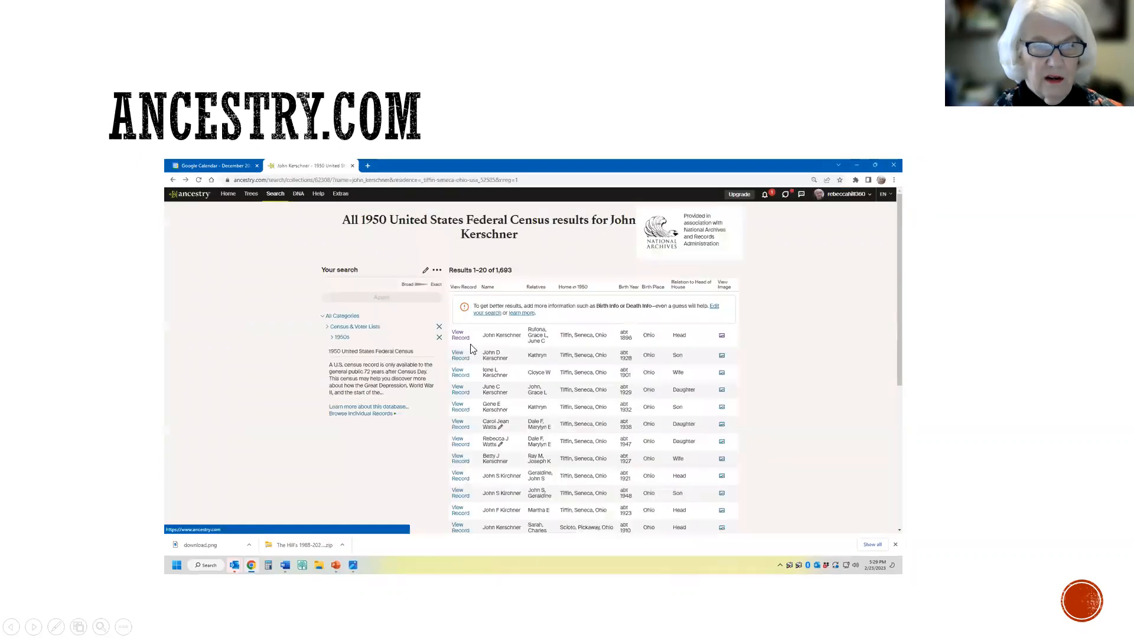
{"action": "left_click", "coordinate": [969, 362]}
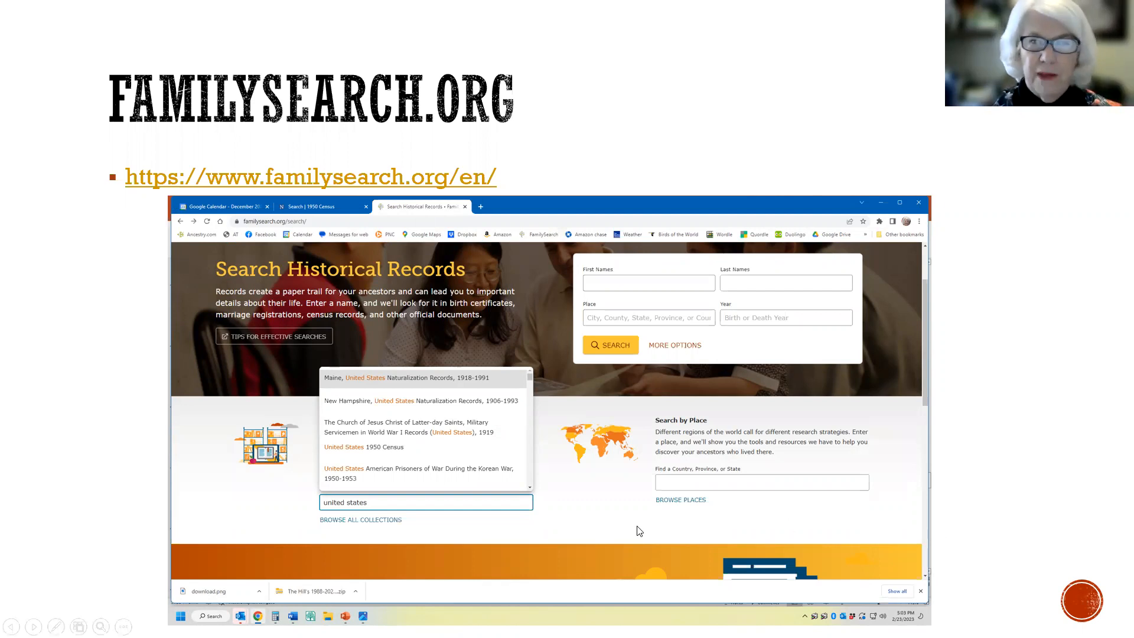
{"action": "left_click", "coordinate": [394, 177]}
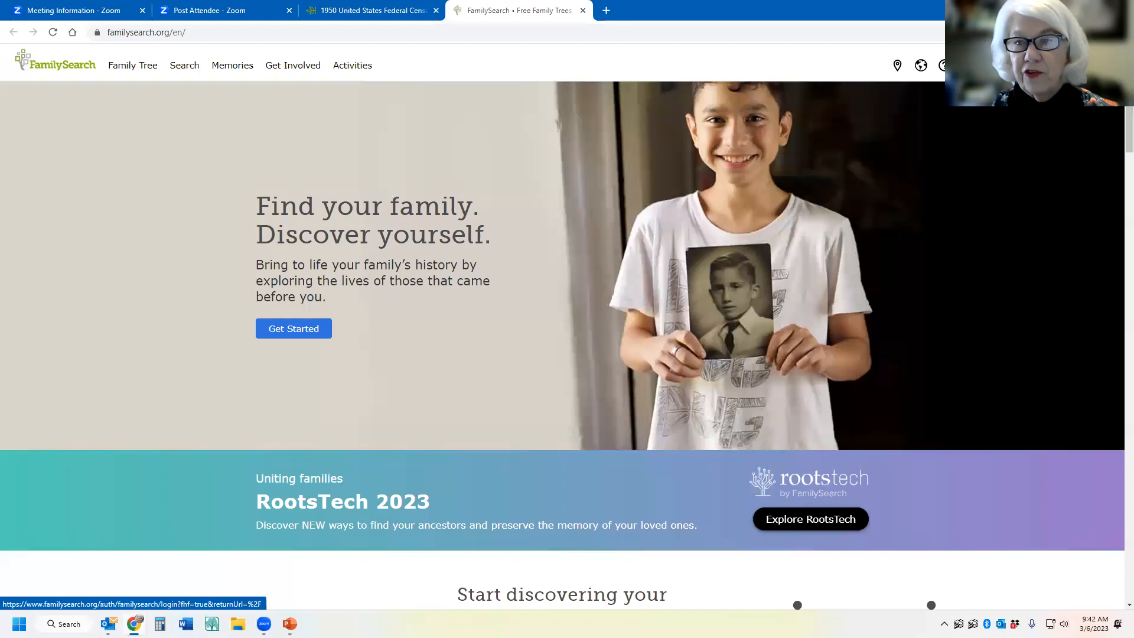
Sign in to FamilySearch with the autofilled account credentials.
{"action": "left_click", "coordinate": [1022, 65]}
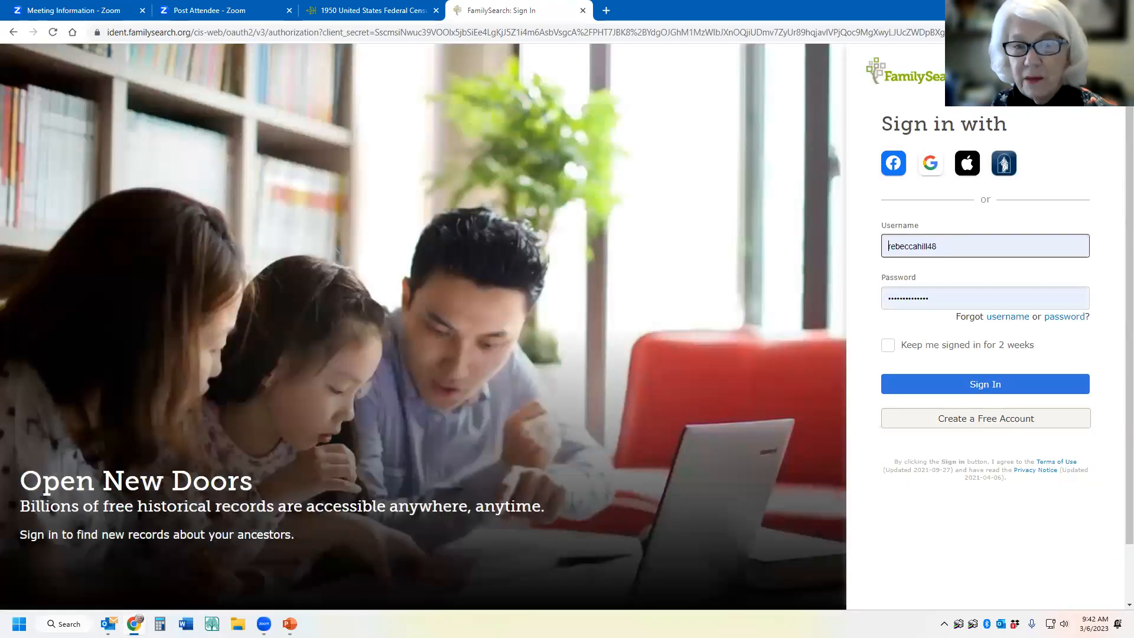
{"action": "left_click", "coordinate": [984, 384]}
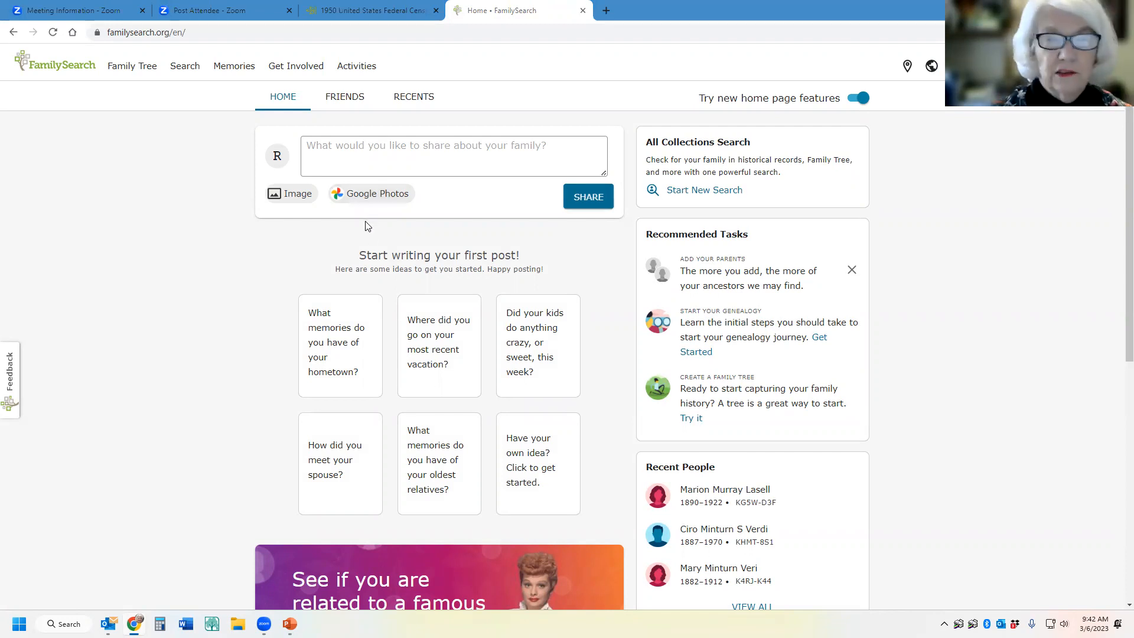
{"action": "left_click", "coordinate": [178, 69]}
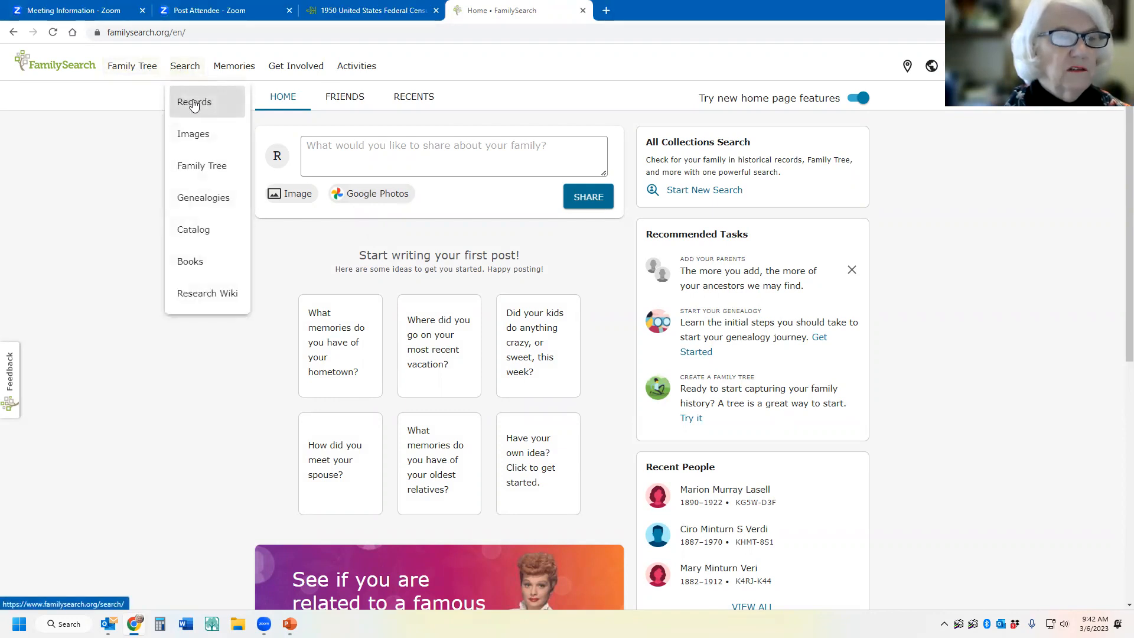
Go to Search > Records and enter 'united states 1950' as the collection title.
{"action": "left_click", "coordinate": [193, 103]}
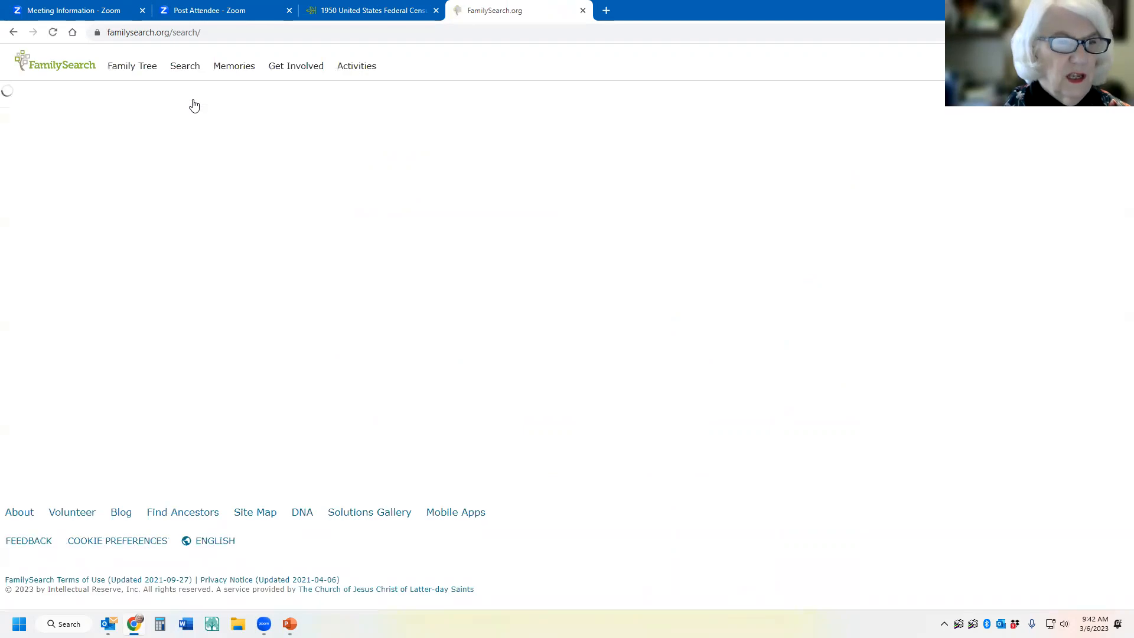
{"action": "scroll", "coordinate": [426, 489], "scroll_direction": "down", "scroll_amount": 1}
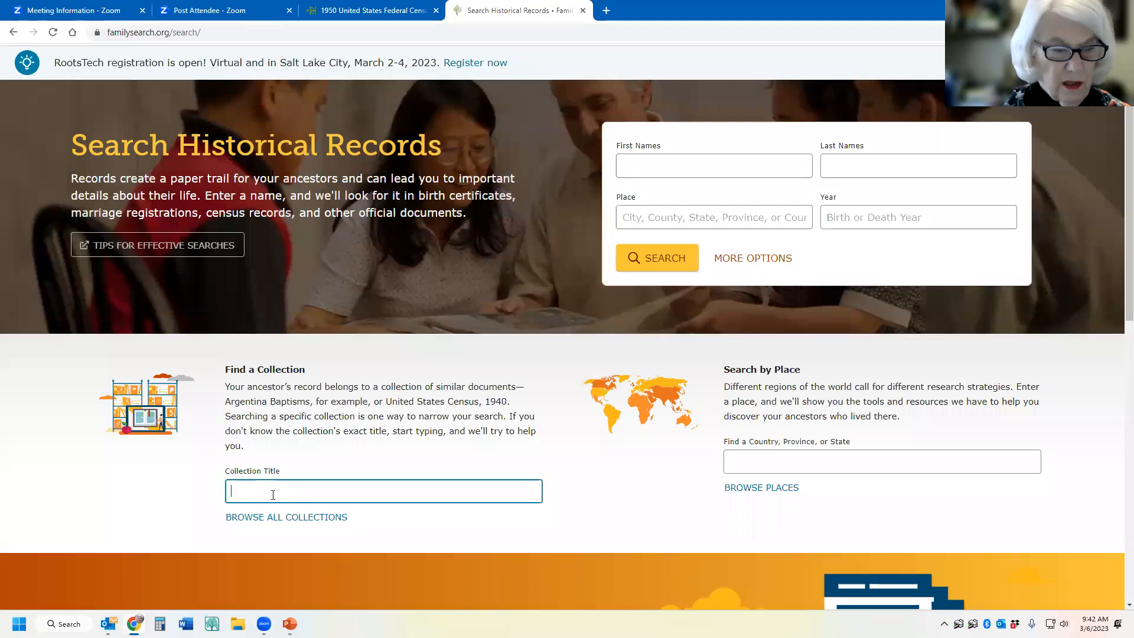
{"action": "type", "text": "unji"}
{"action": "key", "text": "BackSpace"}
{"action": "key", "text": "BackSpace"}
{"action": "type", "text": "i"}
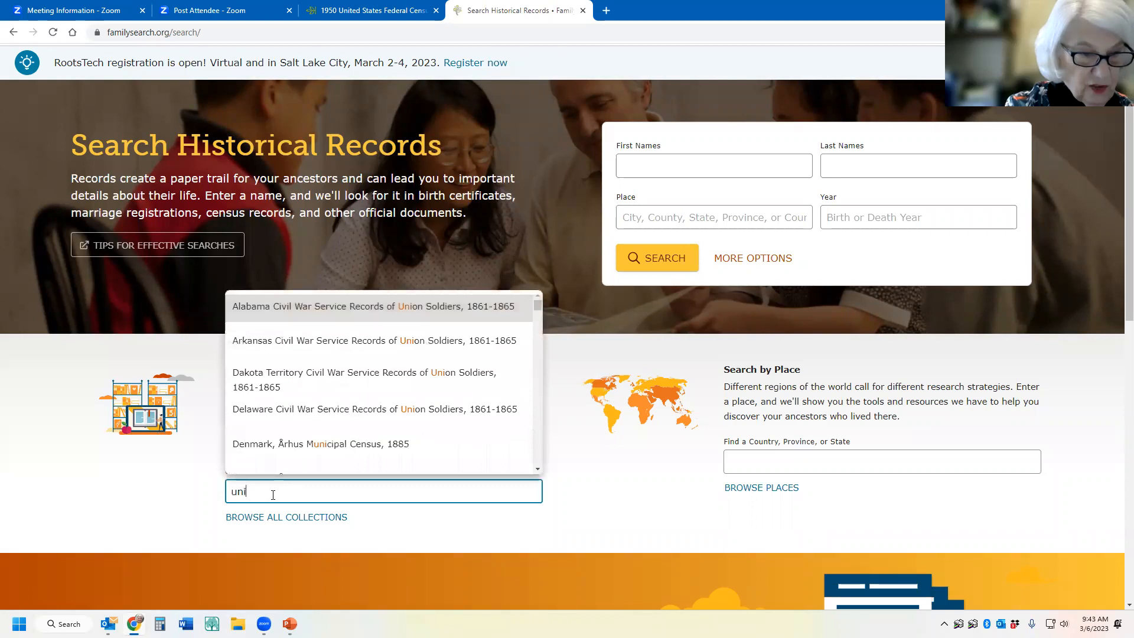
{"action": "type", "text": "ted states"}
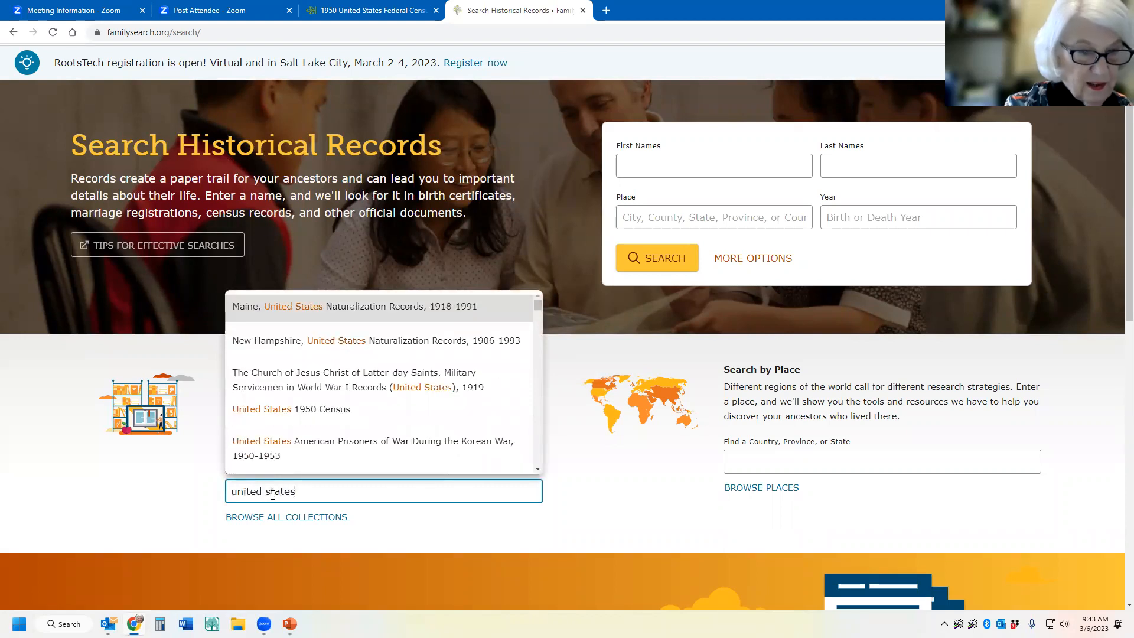
{"action": "type", "text": " 1950"}
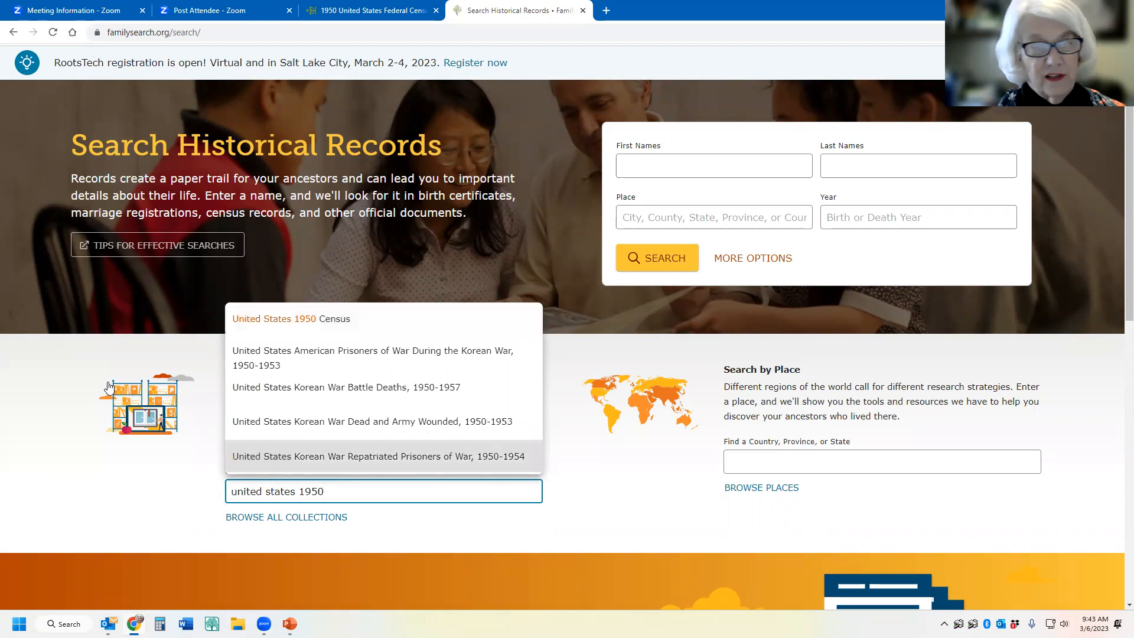
In the United States 1950 Census collection, fill in the ancestor's first and last names from saved entries.
{"action": "left_click", "coordinate": [287, 325]}
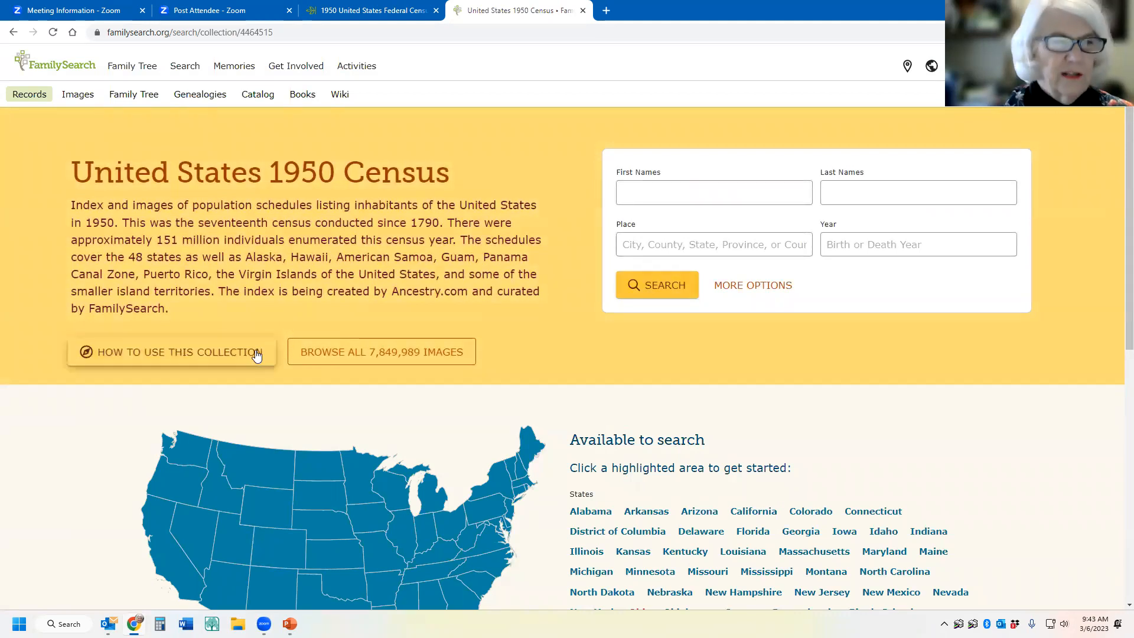
{"action": "scroll", "coordinate": [255, 414], "scroll_direction": "down", "scroll_amount": 1}
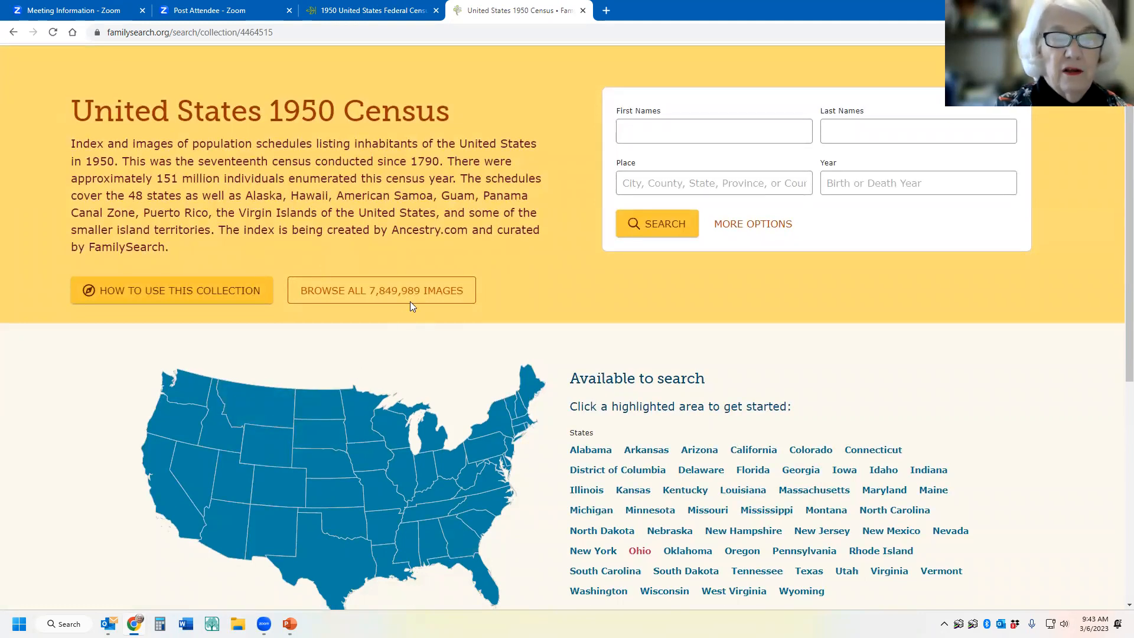
{"action": "left_click", "coordinate": [650, 136]}
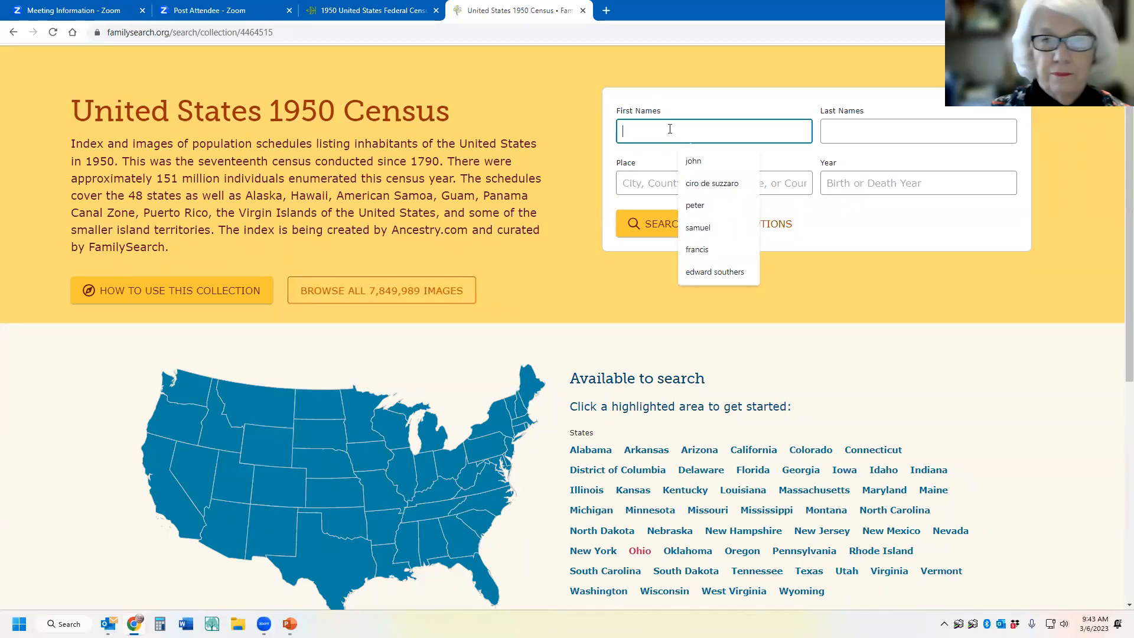
{"action": "left_click", "coordinate": [693, 161]}
{"action": "left_click", "coordinate": [906, 129]}
{"action": "left_click", "coordinate": [918, 188]}
Set the place to 'tiffin seneca ohio' and run the 1950 Census search.
{"action": "left_click", "coordinate": [771, 179]}
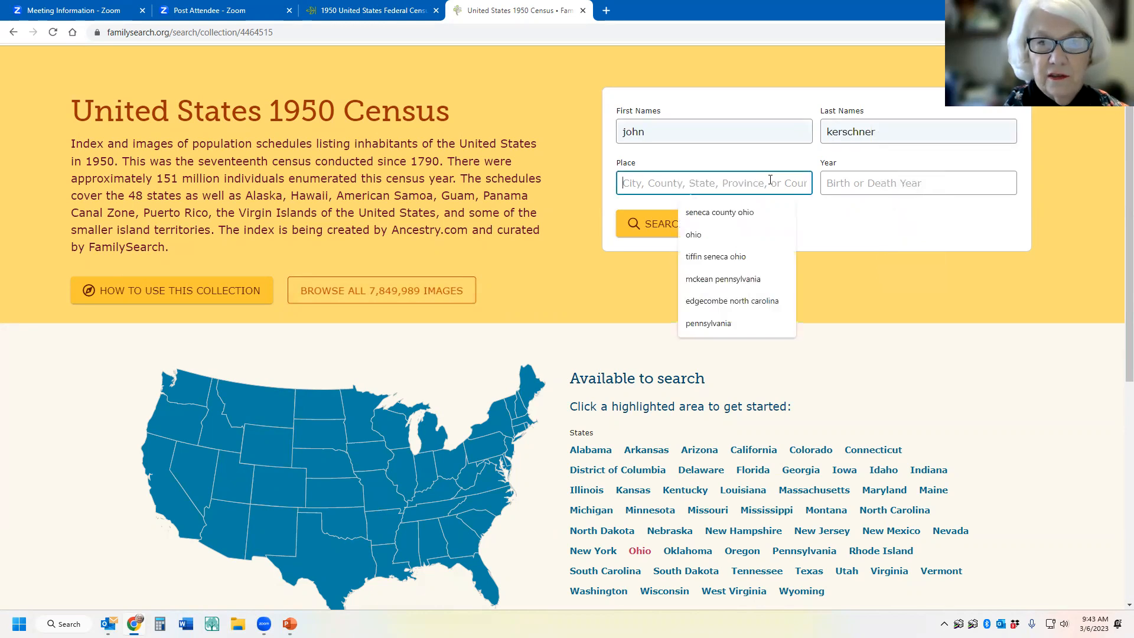
{"action": "left_click", "coordinate": [737, 258]}
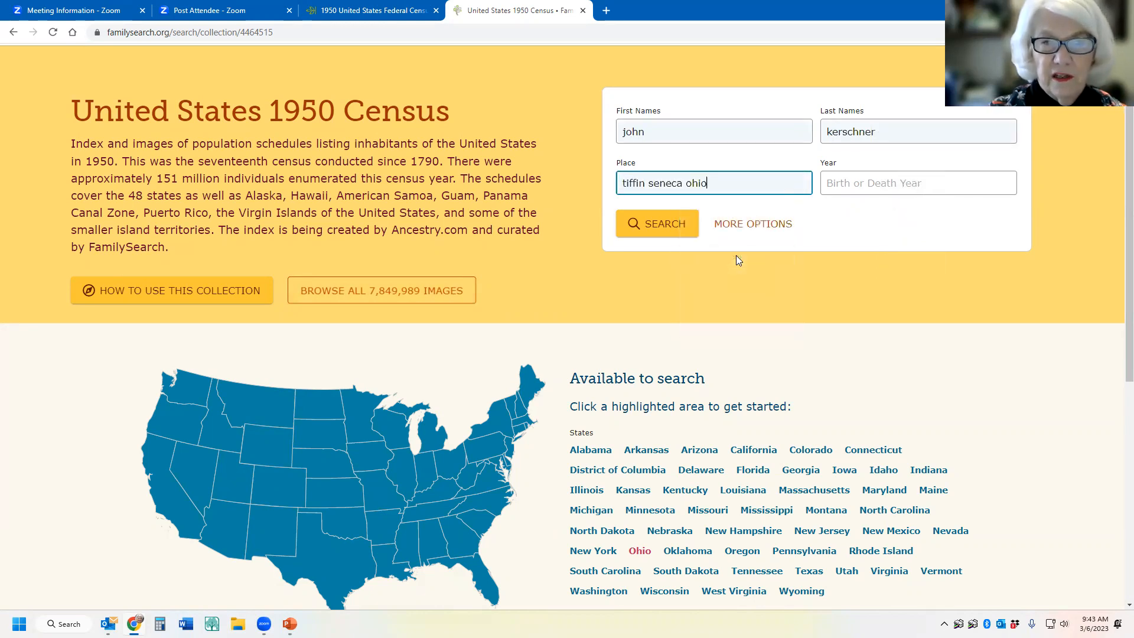
{"action": "left_click_drag", "start_coordinate": [723, 185], "coordinate": [645, 184]}
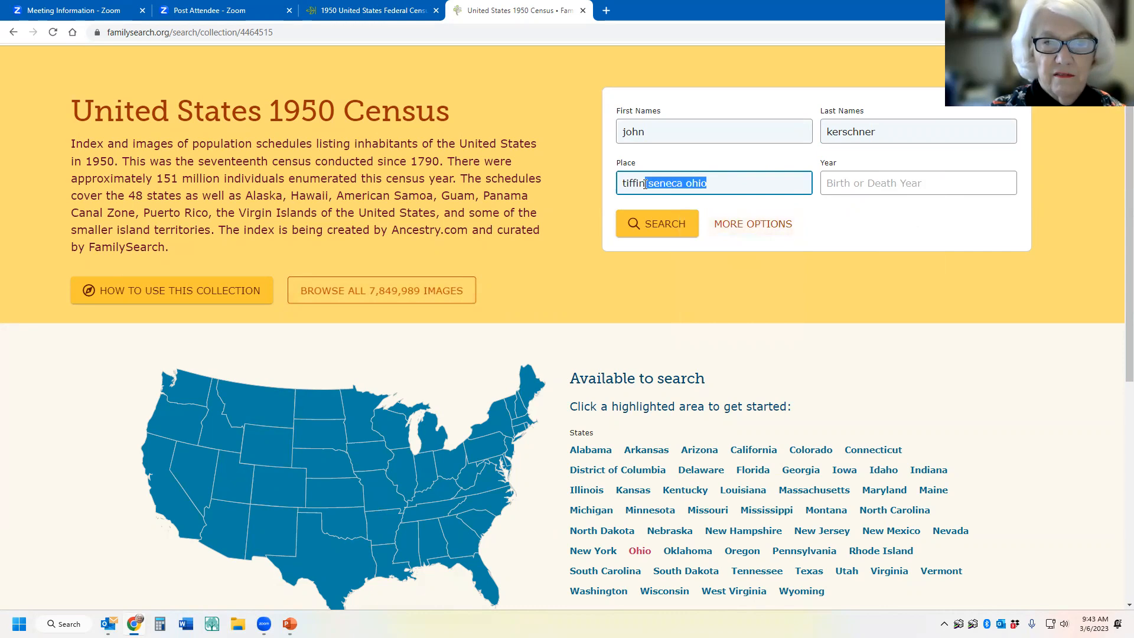
{"action": "key", "text": "BackSpace"}
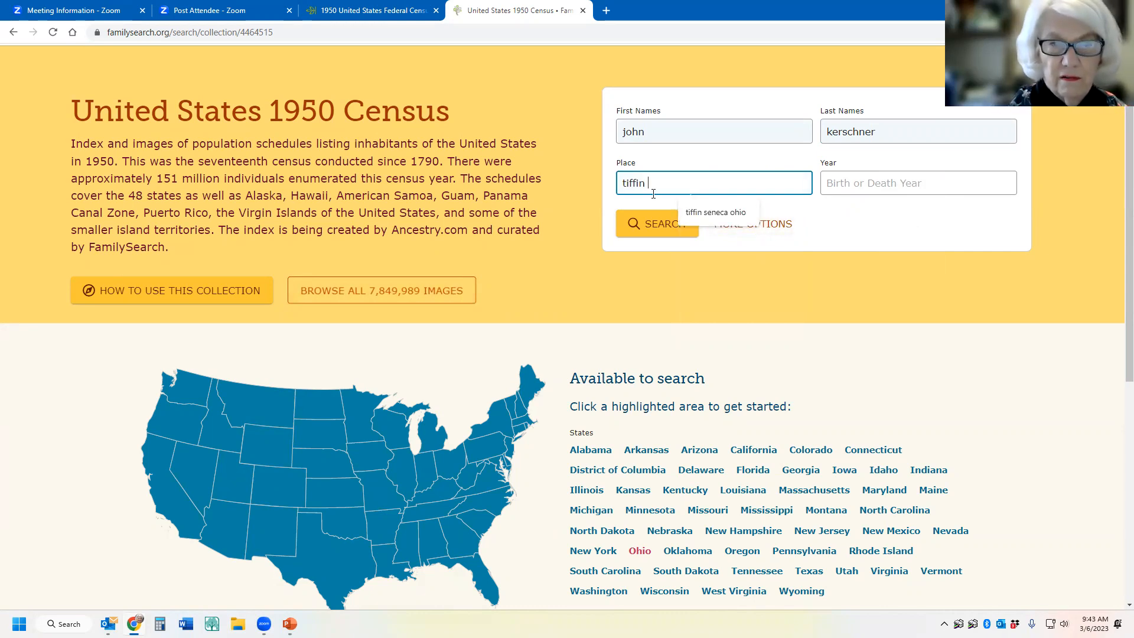
{"action": "left_click", "coordinate": [752, 212]}
{"action": "left_click", "coordinate": [658, 227]}
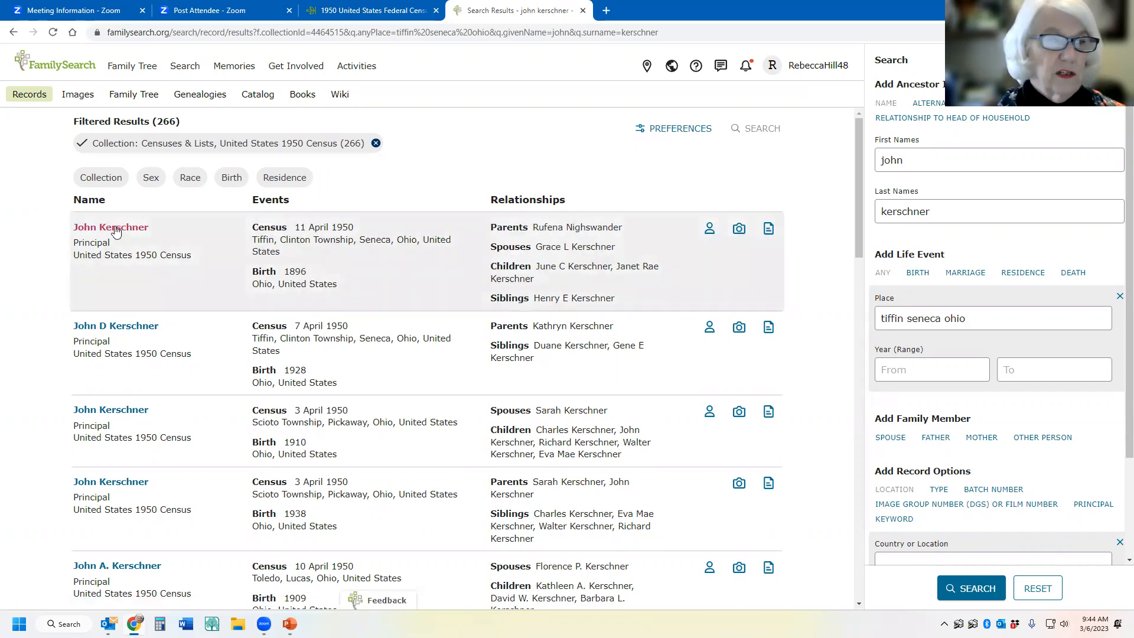
Open the census image for the top result among the 266 matches.
{"action": "left_click", "coordinate": [741, 233]}
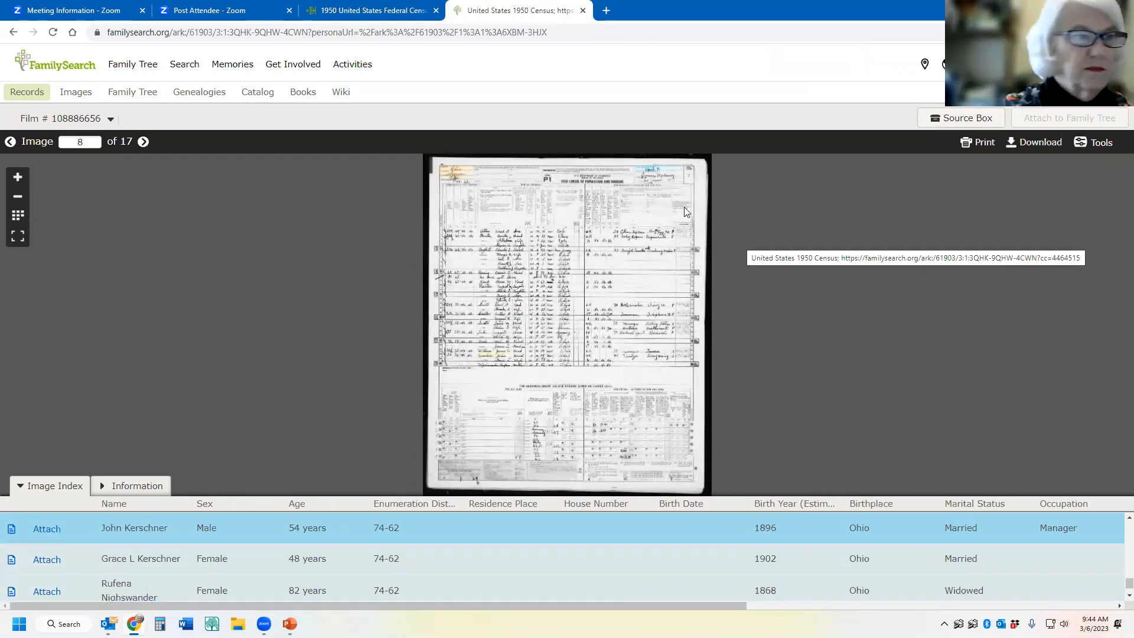
Zoom into the household's rows on image 8, collapse the index, and show all 17 thumbnails.
{"action": "scroll", "coordinate": [576, 330], "scroll_direction": "up", "scroll_amount": 1}
{"action": "scroll", "coordinate": [581, 322], "scroll_direction": "up", "scroll_amount": 3}
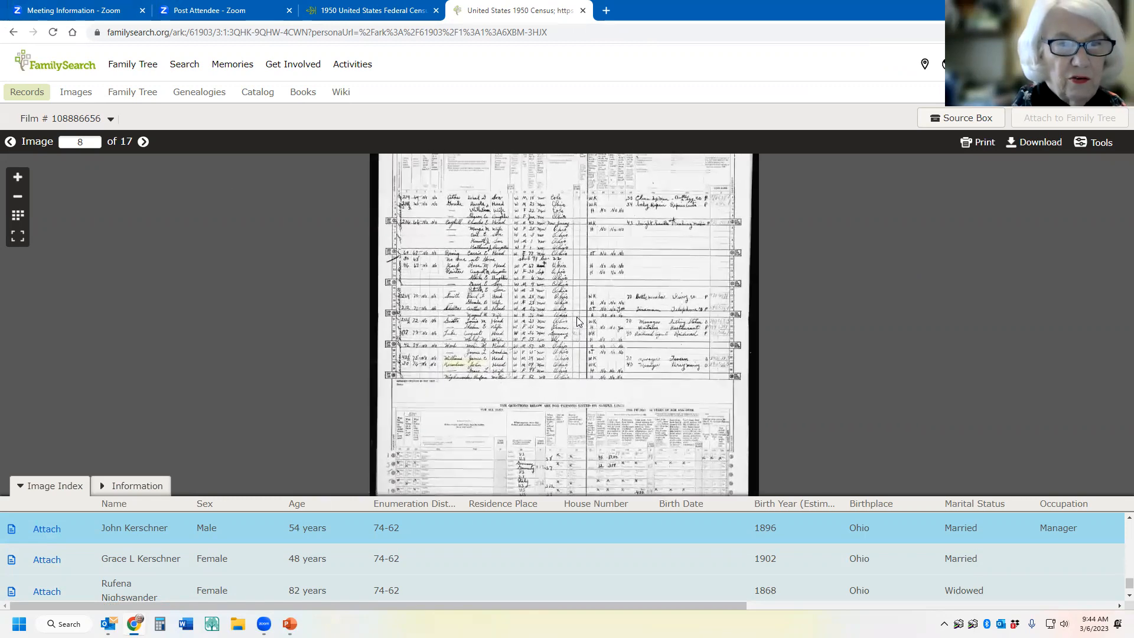
{"action": "scroll", "coordinate": [575, 377], "scroll_direction": "up", "scroll_amount": 3}
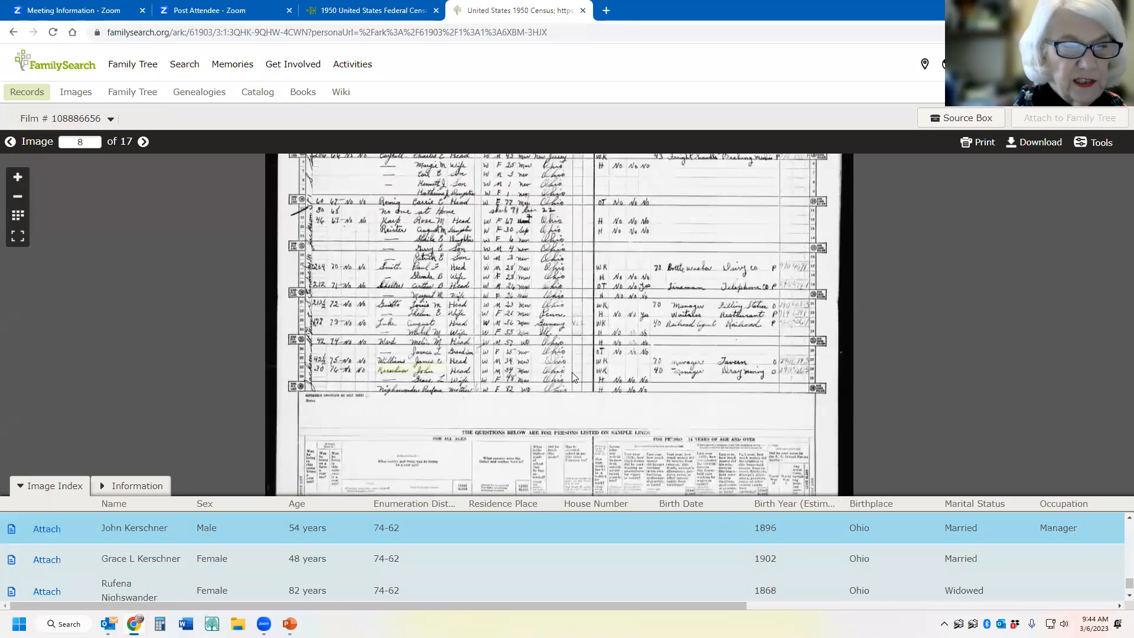
{"action": "scroll", "coordinate": [556, 399], "scroll_direction": "up", "scroll_amount": 3}
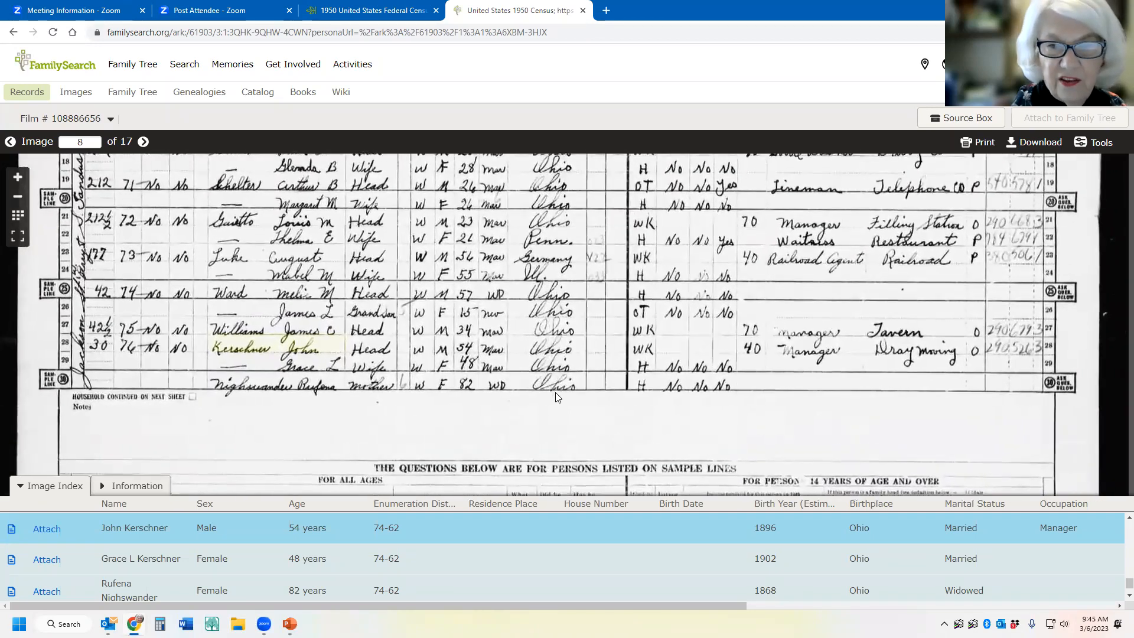
{"action": "mouse_move", "coordinate": [575, 328]}
{"action": "left_mouse_down"}
{"action": "mouse_move", "coordinate": [607, 173]}
{"action": "mouse_move", "coordinate": [588, 407]}
{"action": "mouse_move", "coordinate": [588, 337]}
{"action": "left_mouse_up"}
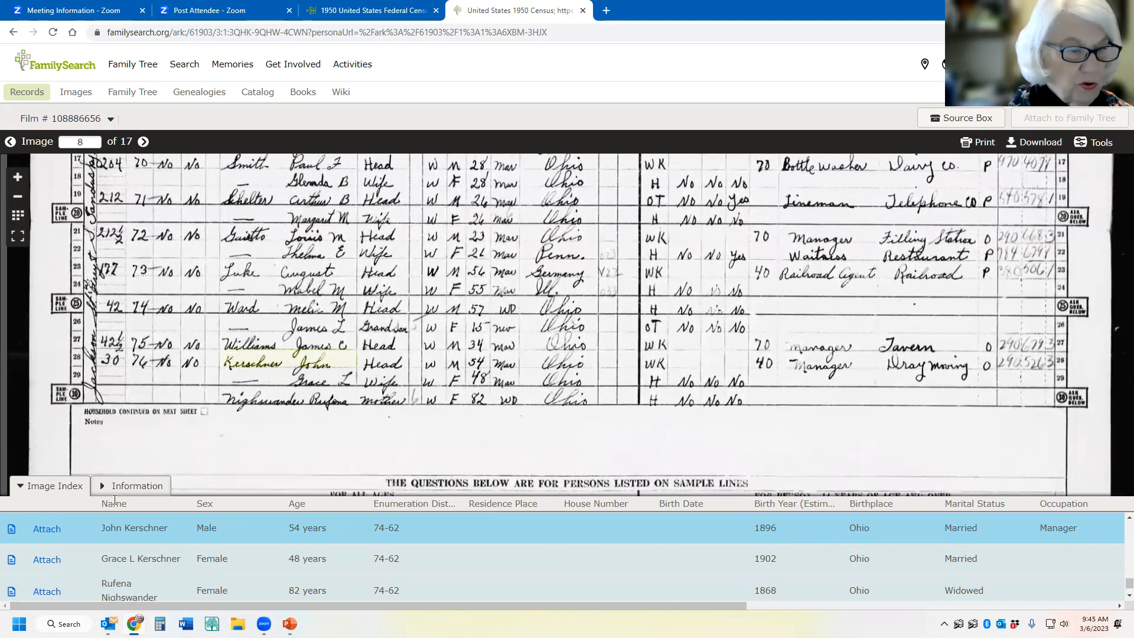
{"action": "left_click", "coordinate": [20, 483]}
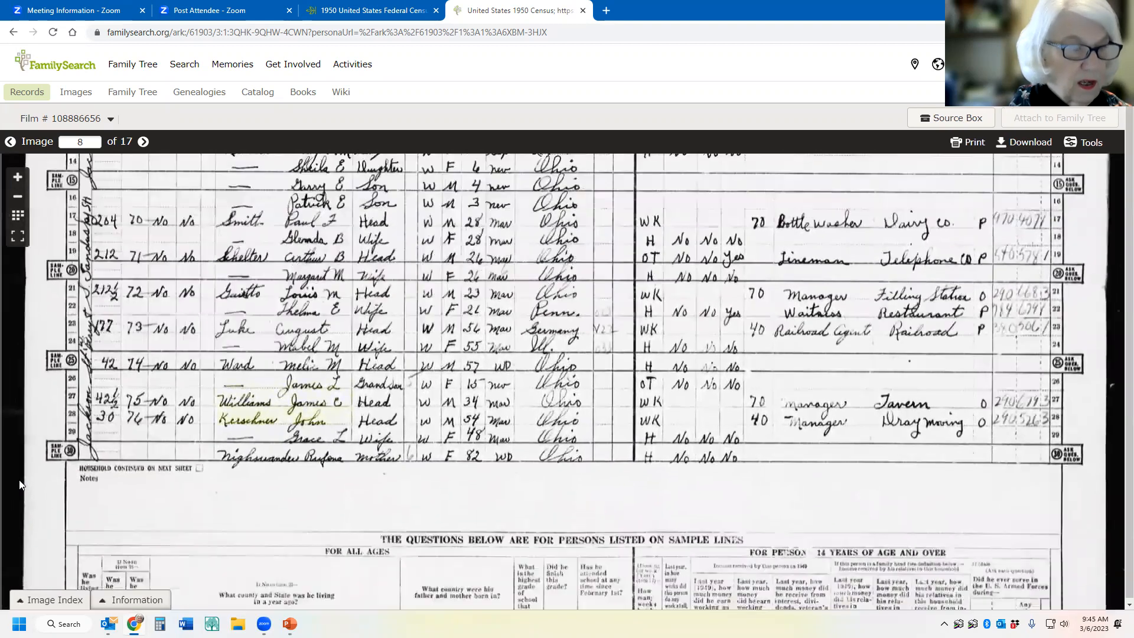
{"action": "left_click", "coordinate": [18, 216]}
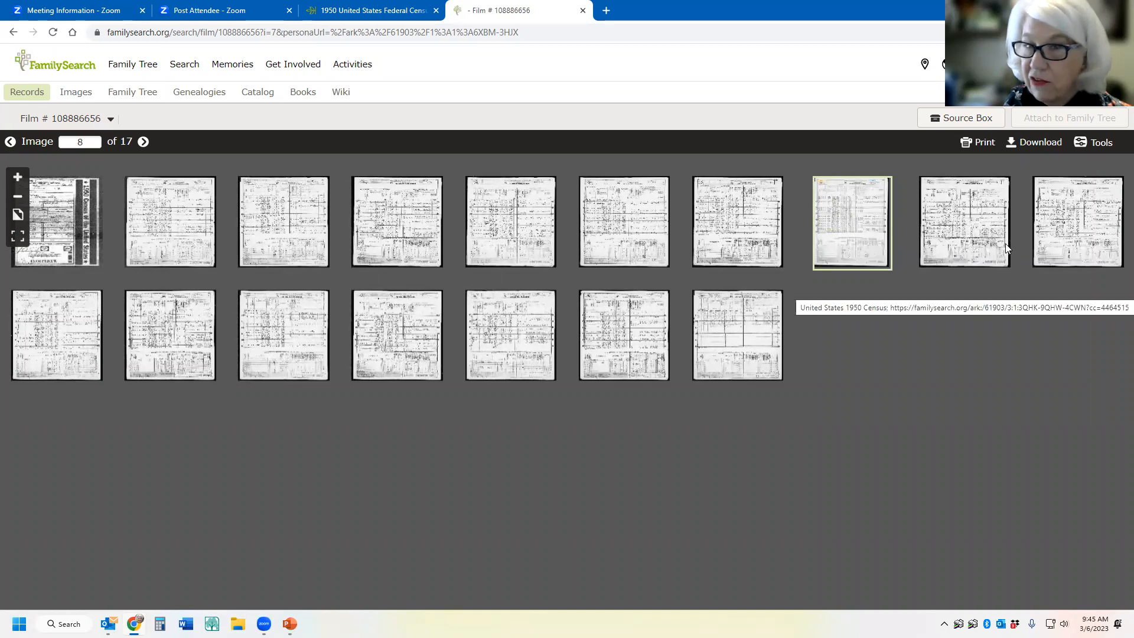
View the household's continuation on image 9, then return to film 108886656's thumbnail grid.
{"action": "left_click", "coordinate": [970, 239]}
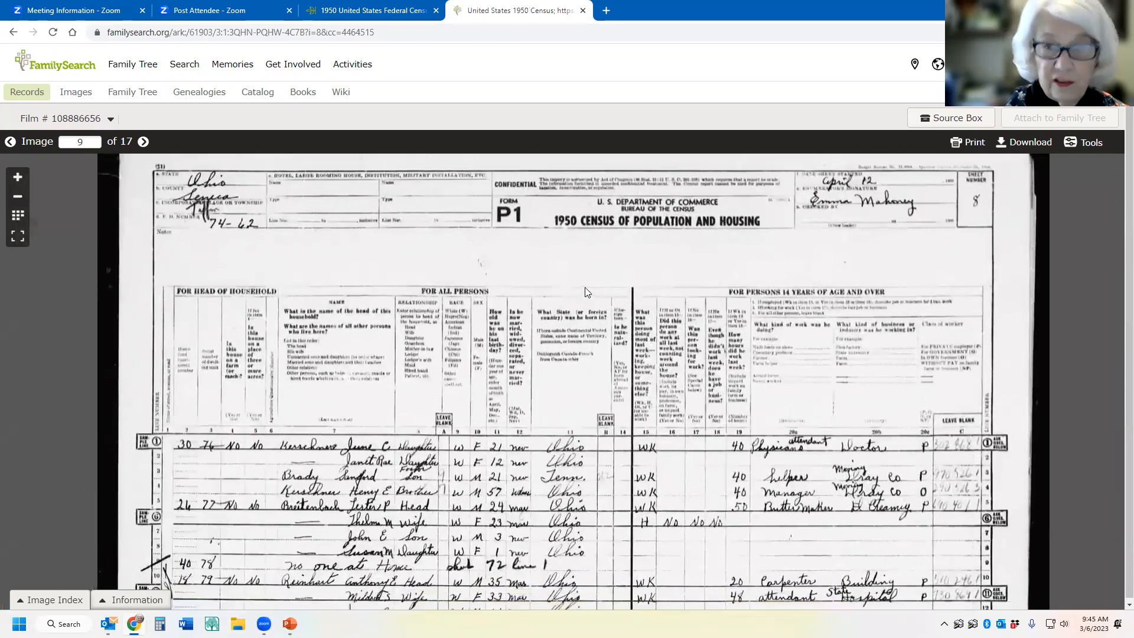
{"action": "left_click_drag", "start_coordinate": [588, 293], "coordinate": [563, 216]}
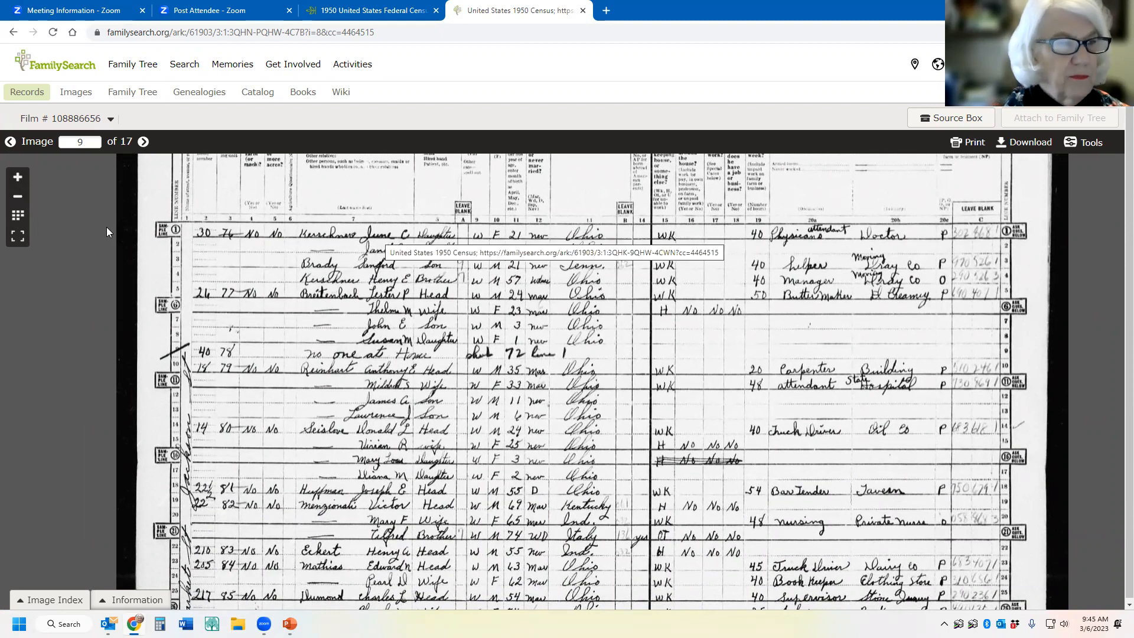
{"action": "left_click", "coordinate": [18, 218]}
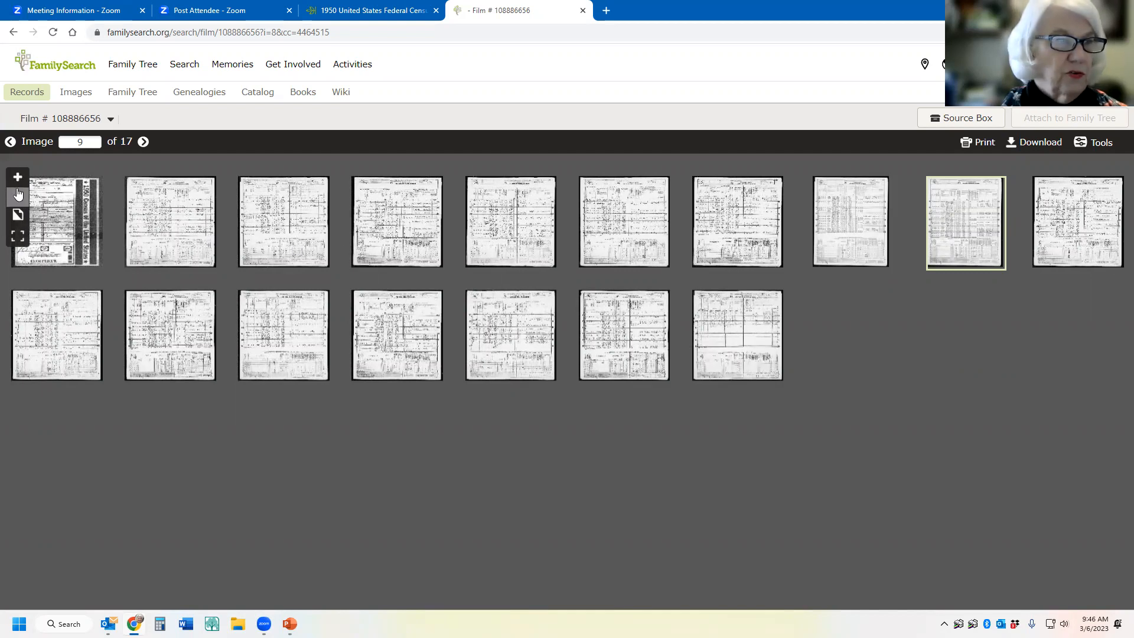
{"action": "left_click", "coordinate": [18, 236]}
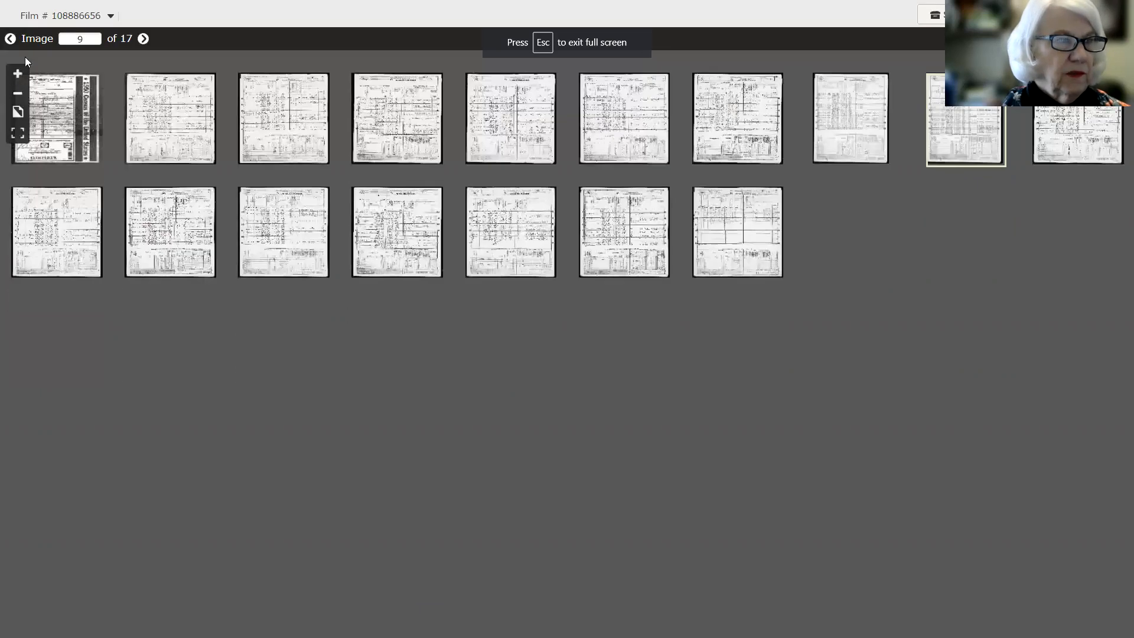
{"action": "left_click", "coordinate": [10, 39]}
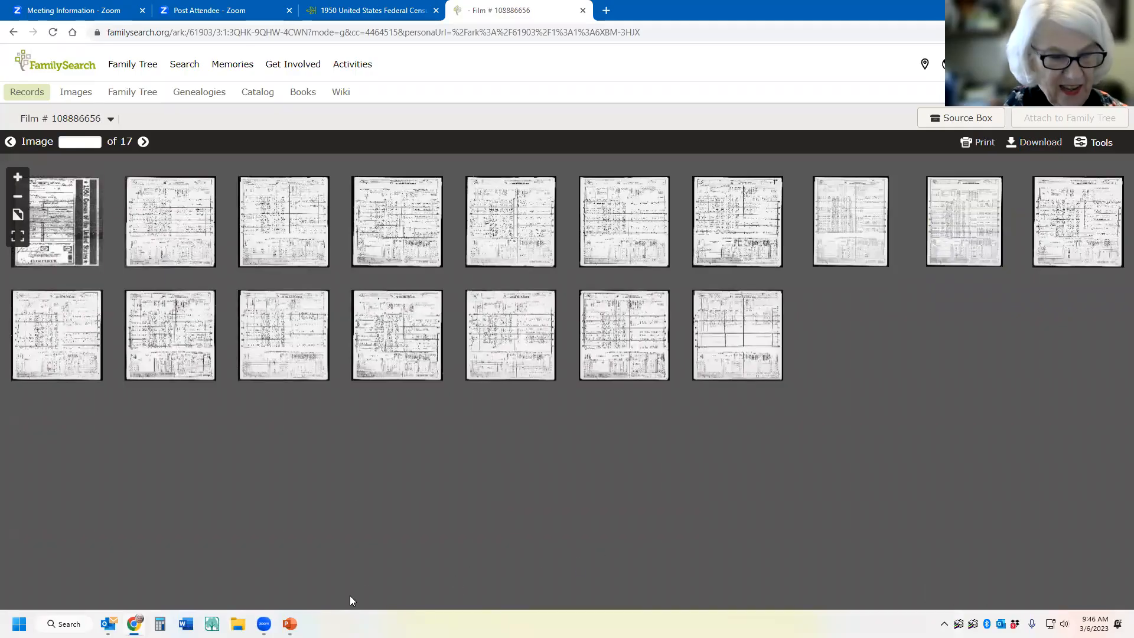
{"action": "mouse_move", "coordinate": [289, 623]}
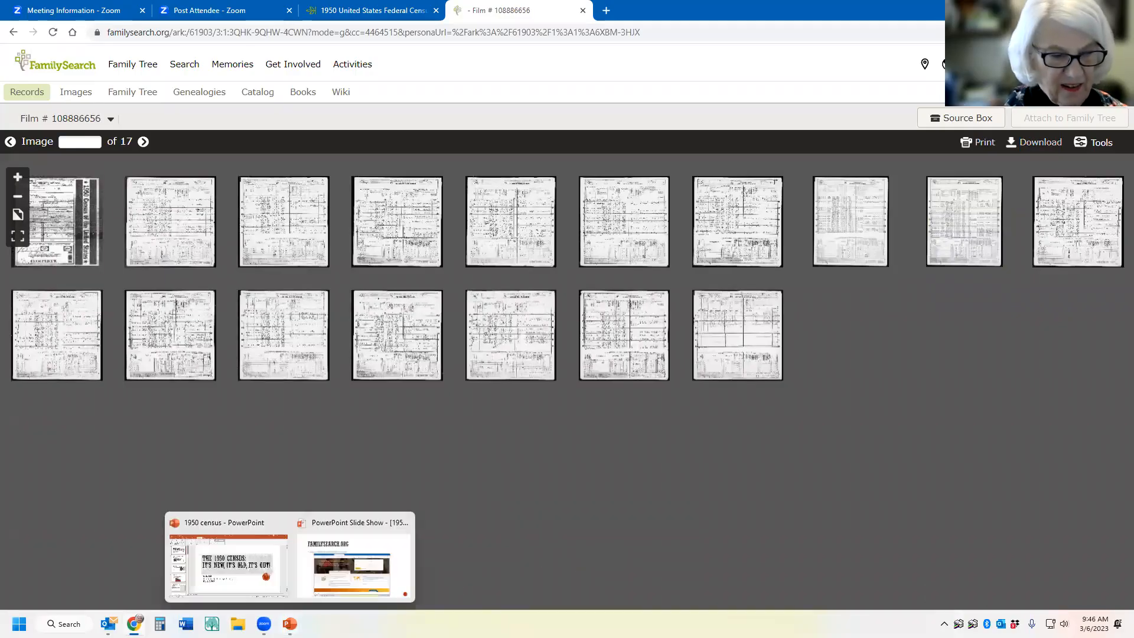
Resume the PowerPoint slide show and advance through the screenshot slides to the National Archives slide.
{"action": "left_click", "coordinate": [317, 566]}
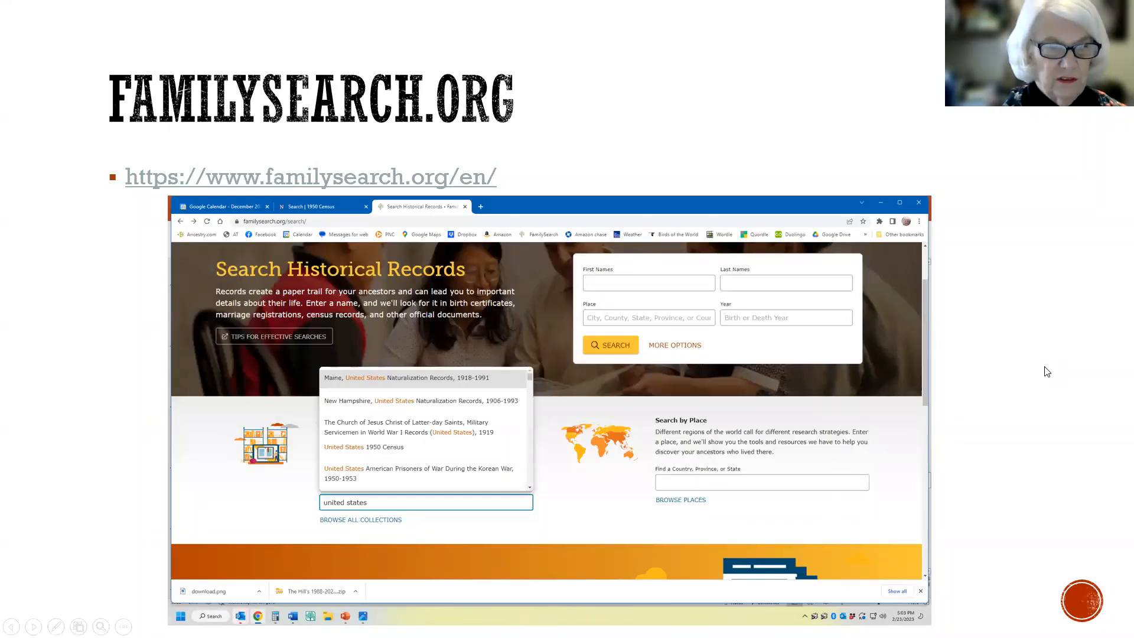
{"action": "key", "text": "Right"}
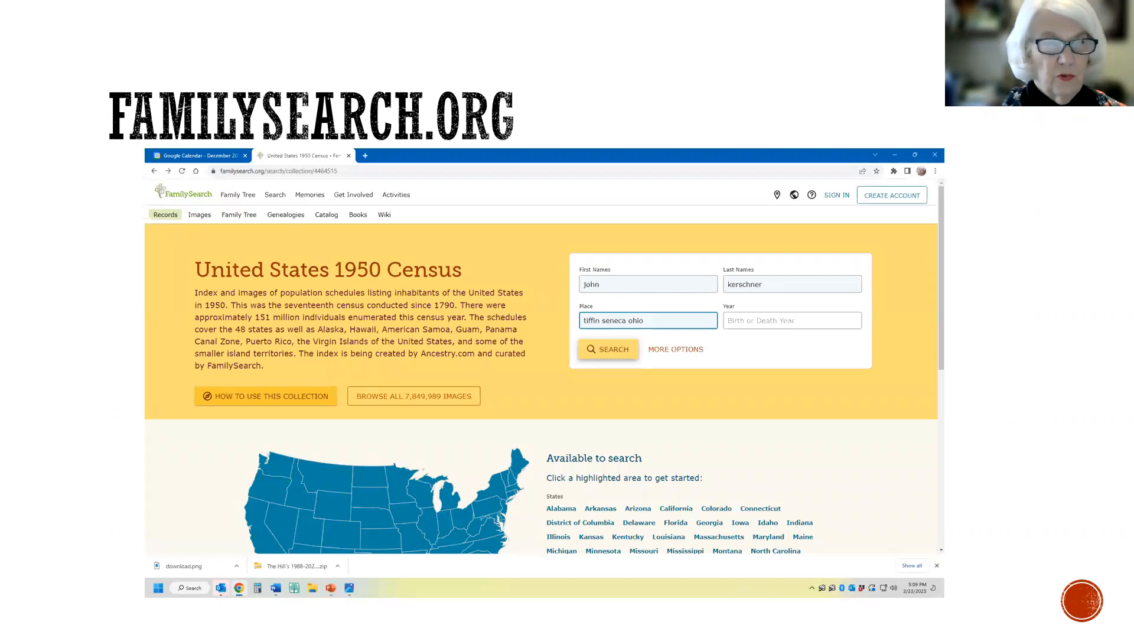
{"action": "key", "text": "Right"}
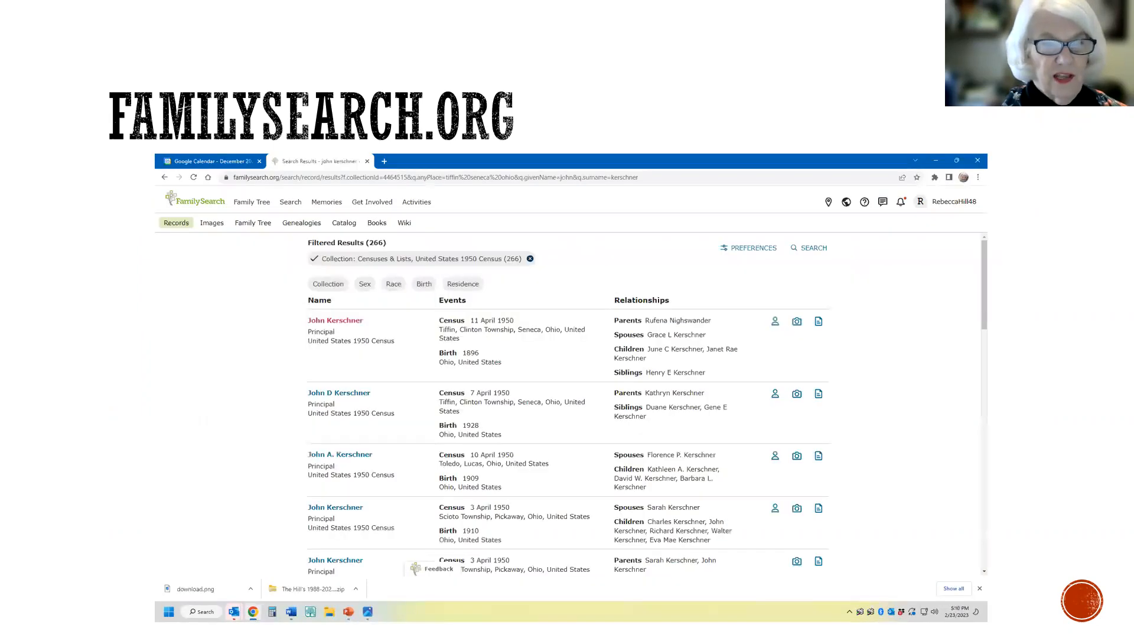
{"action": "key", "text": "Right"}
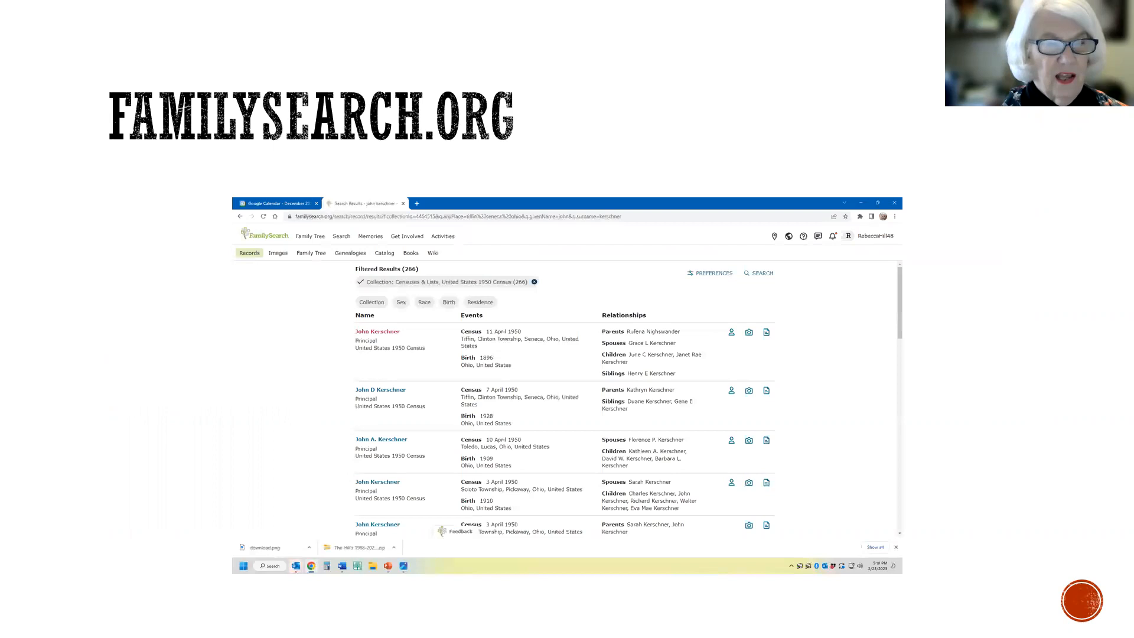
{"action": "key", "text": "Right"}
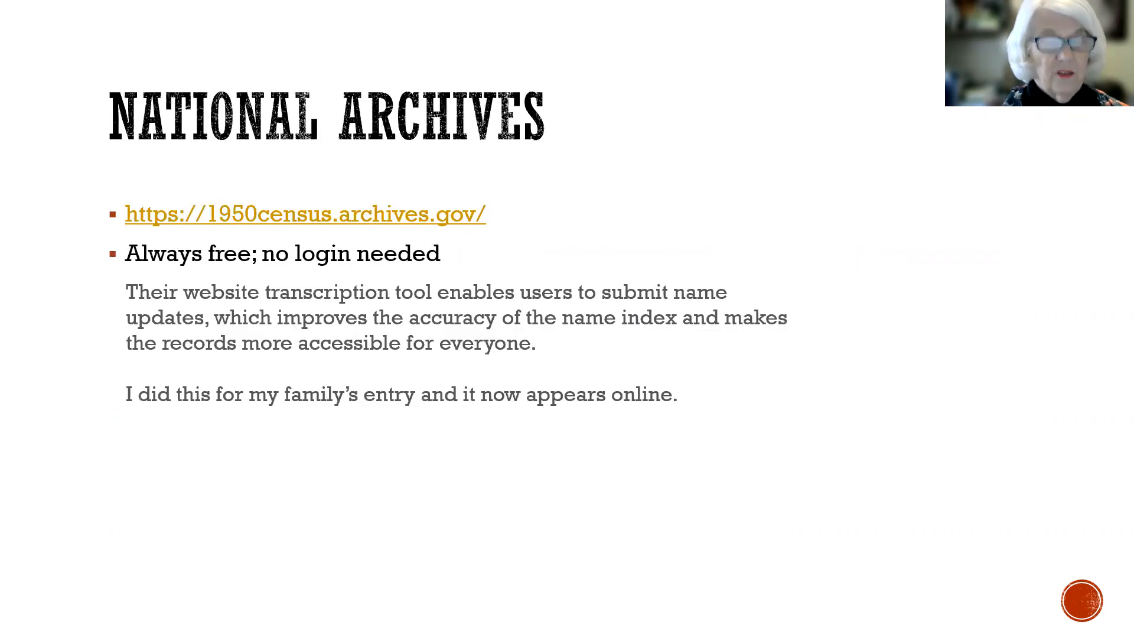
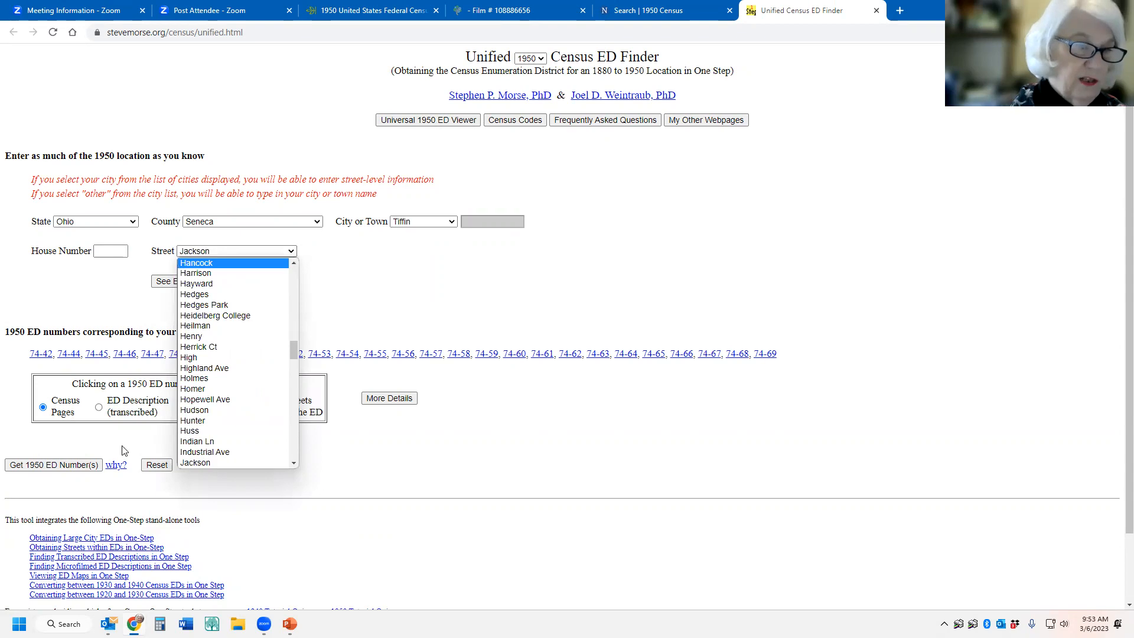
Narrow the Tiffin ED lookup to Jackson street and open Seneca County's 1950 ED maps page.
{"action": "left_click", "coordinate": [194, 453]}
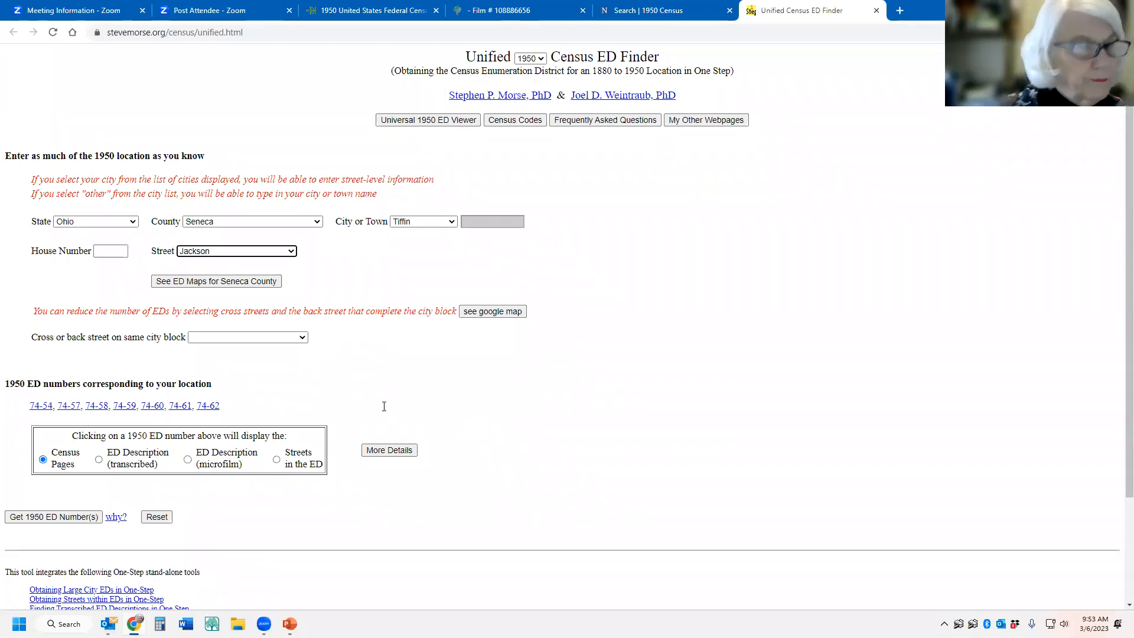
{"action": "left_click", "coordinate": [210, 282]}
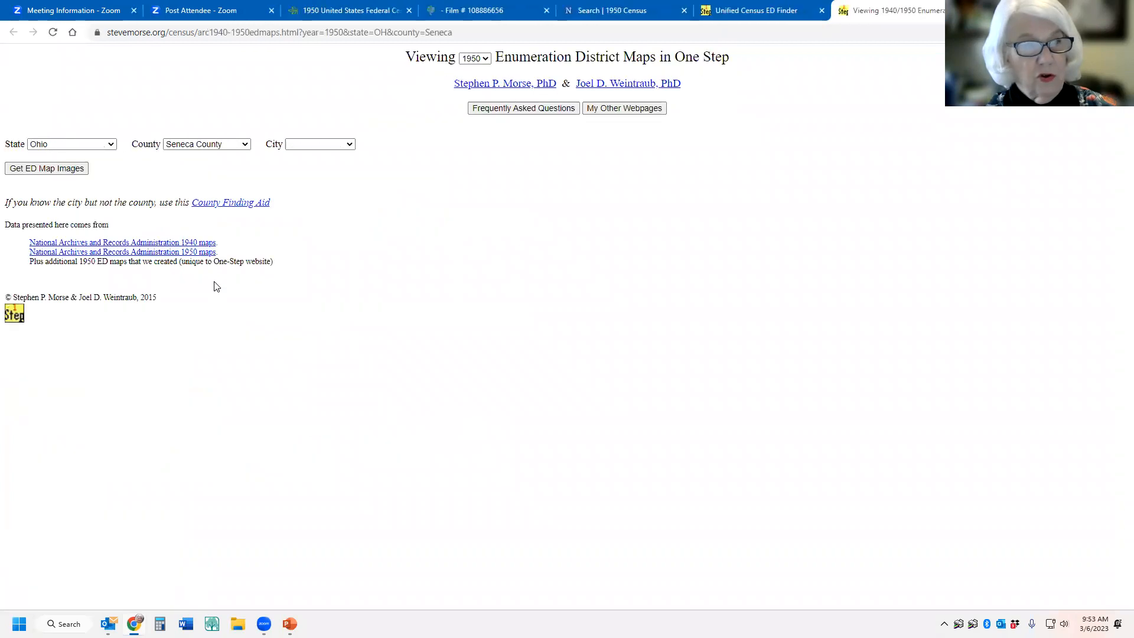
List Seneca County's ED map images and open the Tiffin ED 74-42 to 69 map.
{"action": "left_click", "coordinate": [44, 169]}
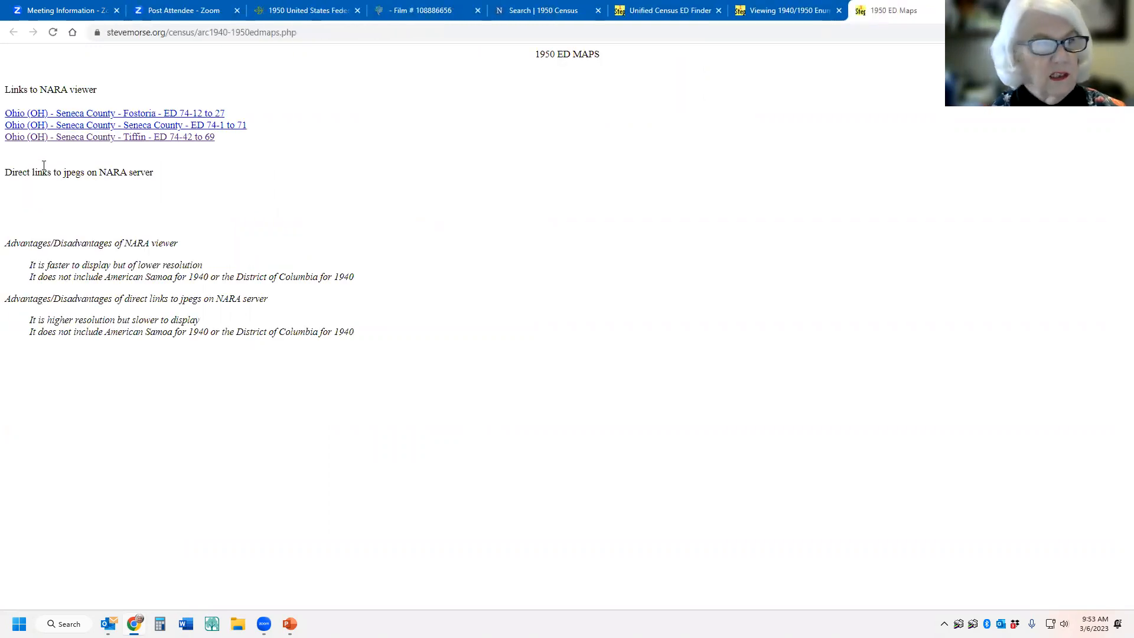
{"action": "left_click", "coordinate": [140, 141]}
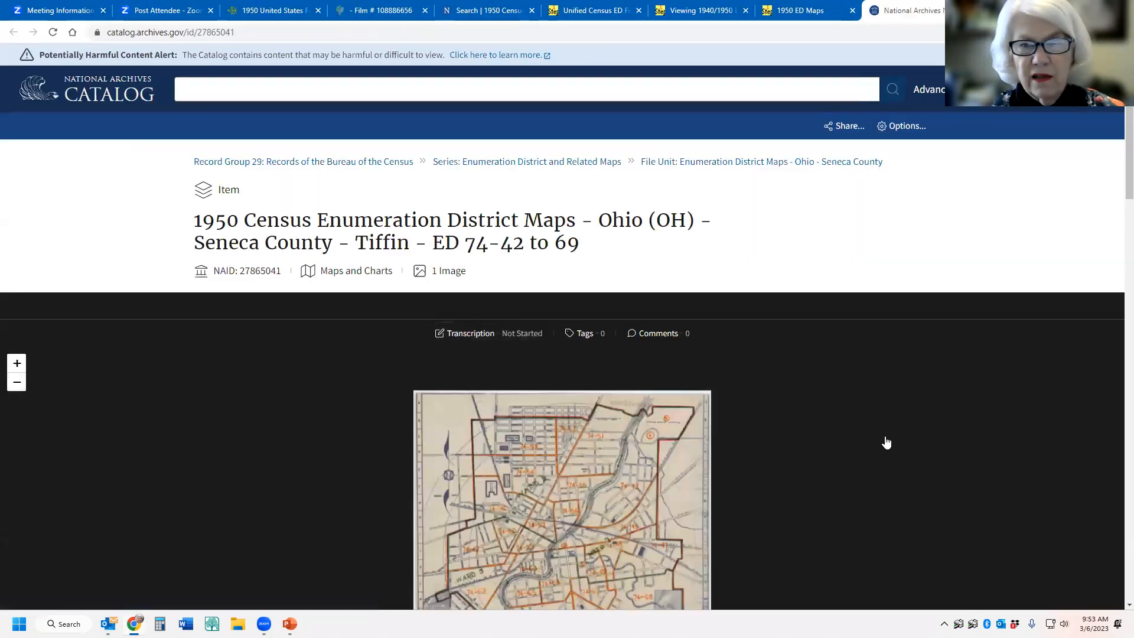
Zoom and pan the Tiffin map to inspect districts 74-58 and 74-56, then close it.
{"action": "scroll", "coordinate": [886, 443], "scroll_direction": "down", "scroll_amount": 4}
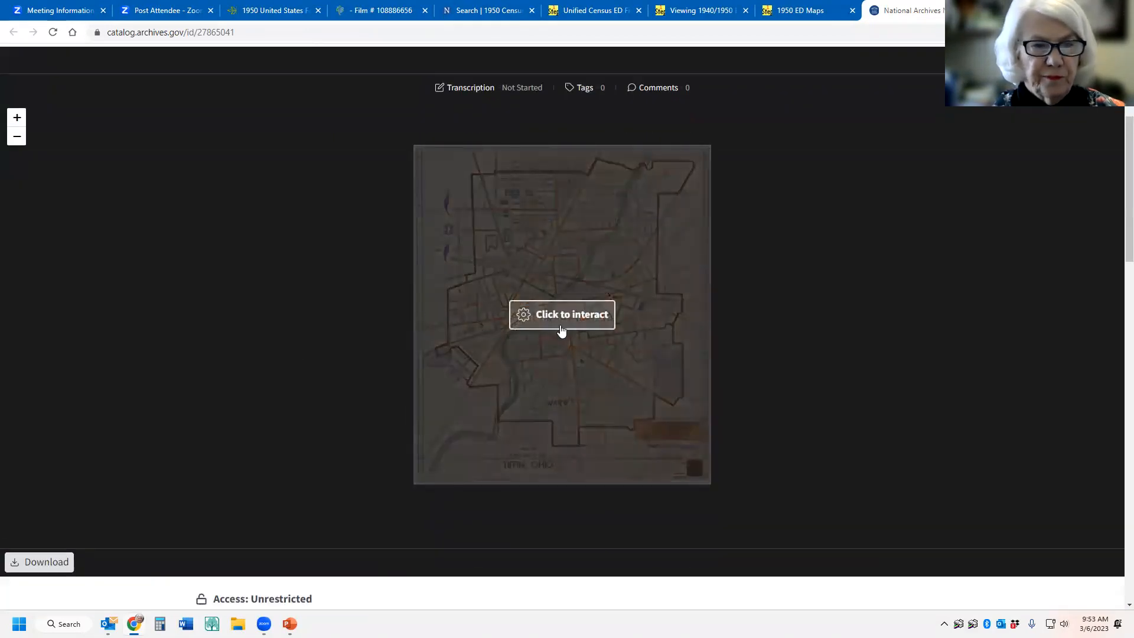
{"action": "left_click", "coordinate": [562, 322]}
{"action": "scroll", "coordinate": [550, 386], "scroll_direction": "up", "scroll_amount": 5}
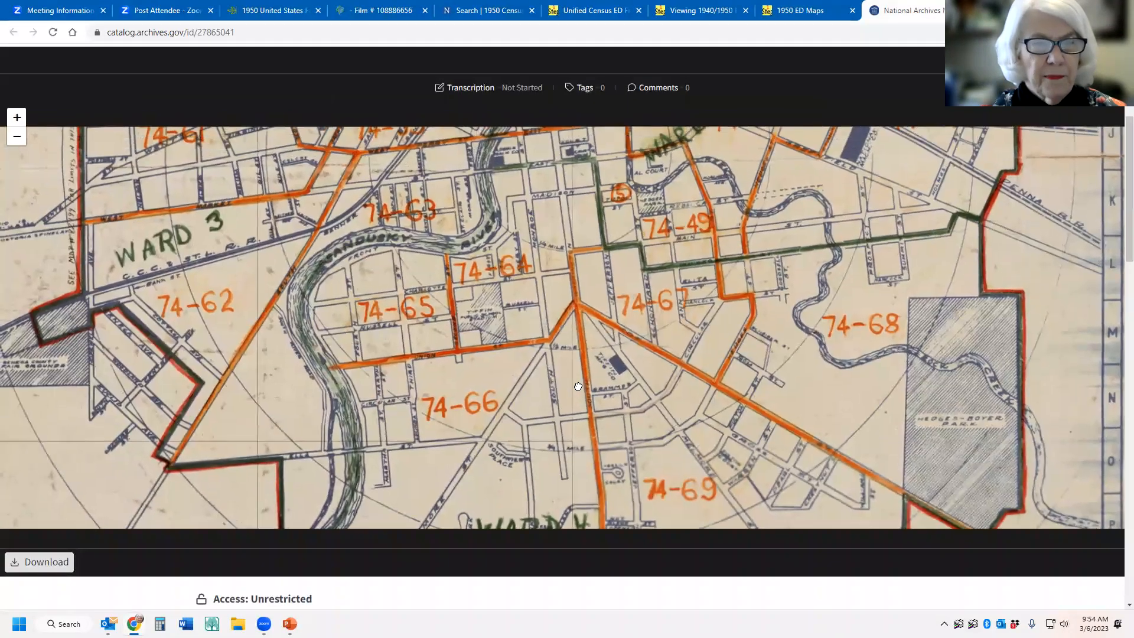
{"action": "left_click_drag", "start_coordinate": [578, 386], "coordinate": [581, 455]}
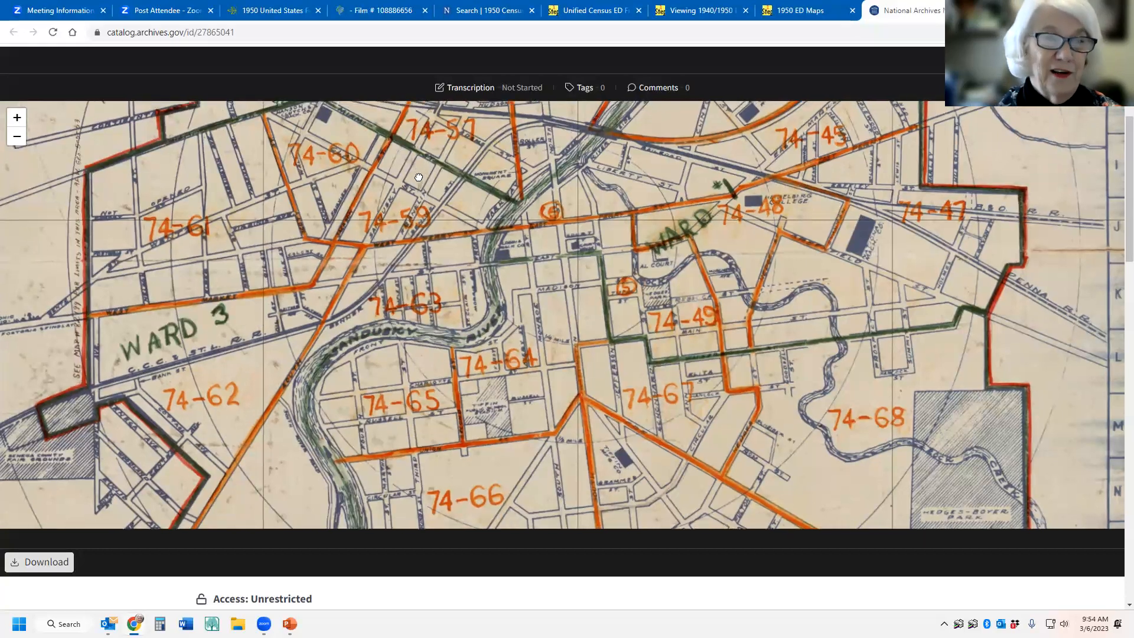
{"action": "left_click_drag", "start_coordinate": [419, 177], "coordinate": [347, 292]}
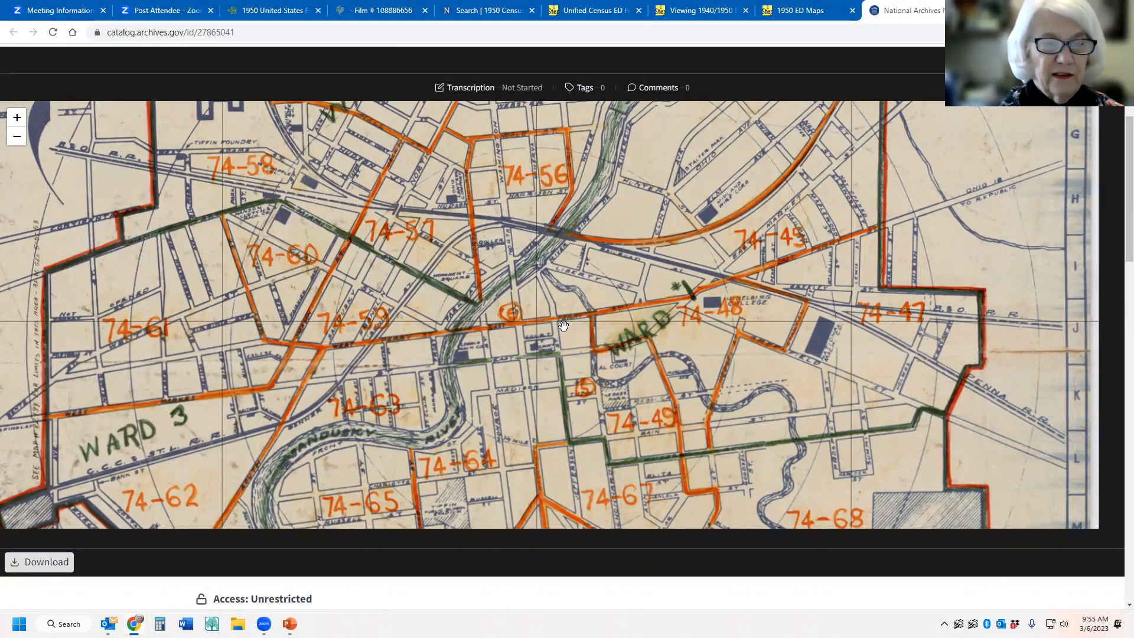
{"action": "scroll", "coordinate": [573, 333], "scroll_direction": "down", "scroll_amount": 4}
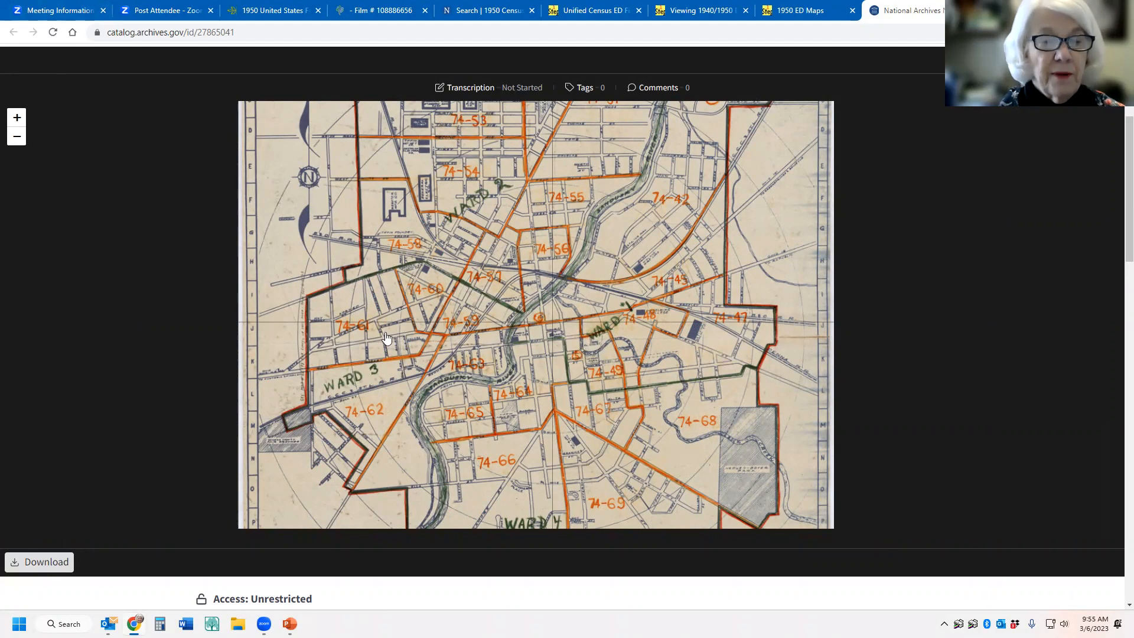
{"action": "scroll", "coordinate": [387, 338], "scroll_direction": "up", "scroll_amount": 2}
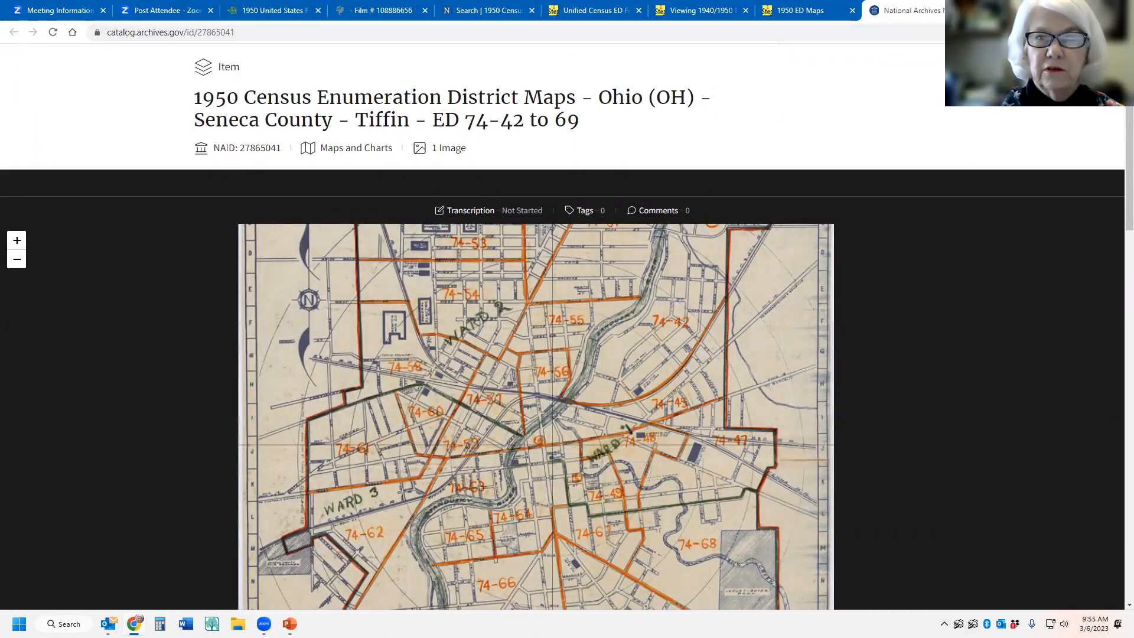
{"action": "left_click", "coordinate": [959, 10]}
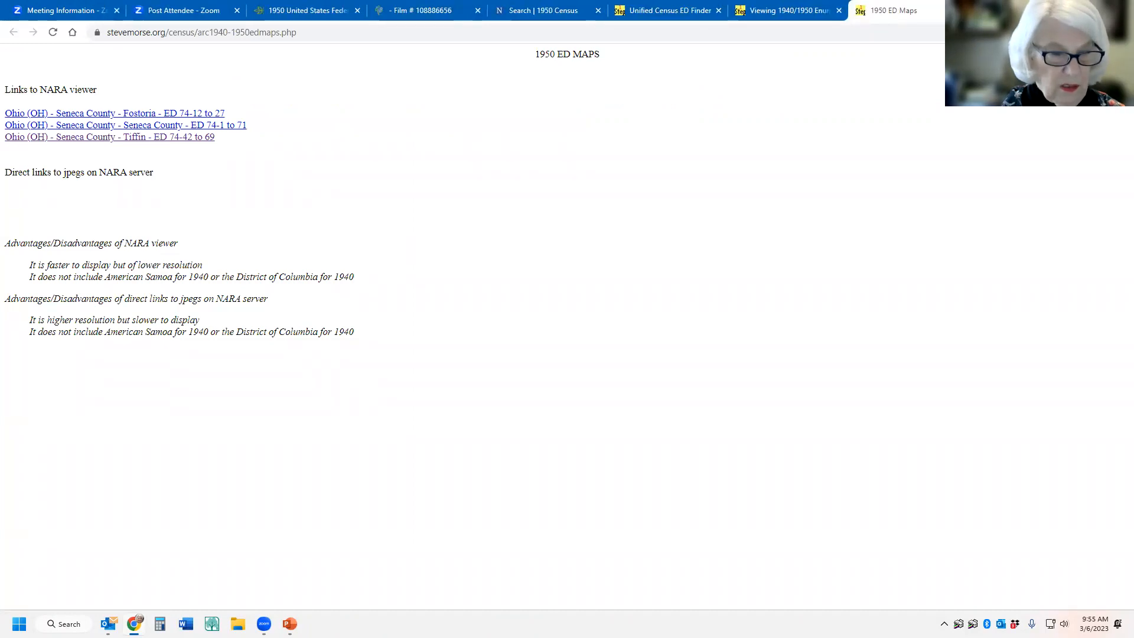
Return to the slide show and open the Ancestry 1950 Census district finder link.
{"action": "mouse_move", "coordinate": [290, 621]}
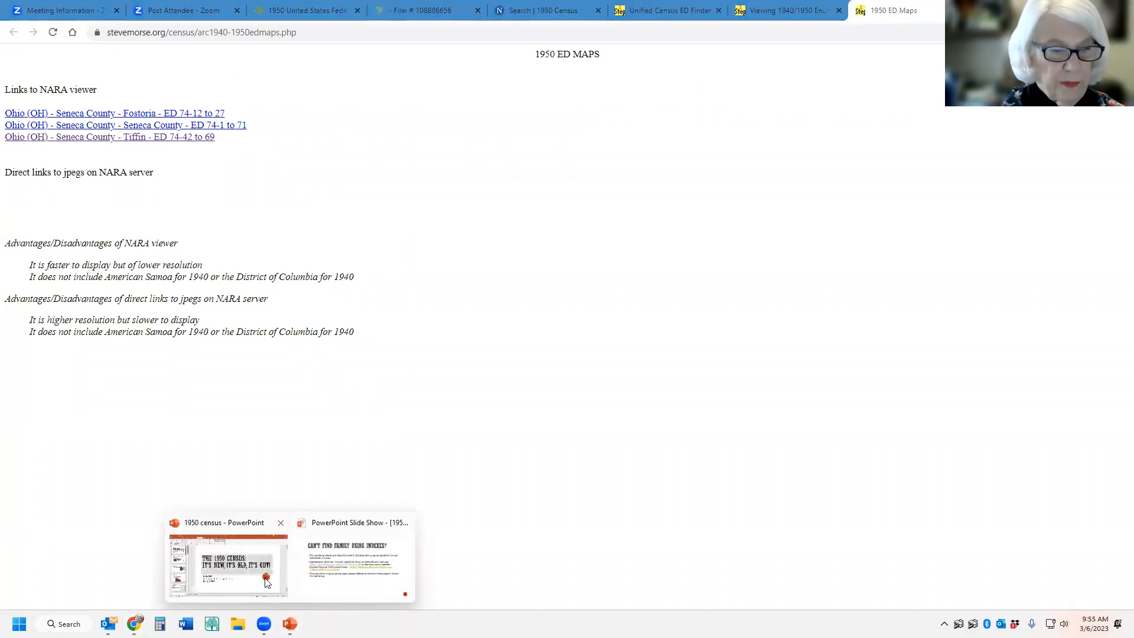
{"action": "left_click", "coordinate": [348, 578]}
{"action": "left_click", "coordinate": [792, 337]}
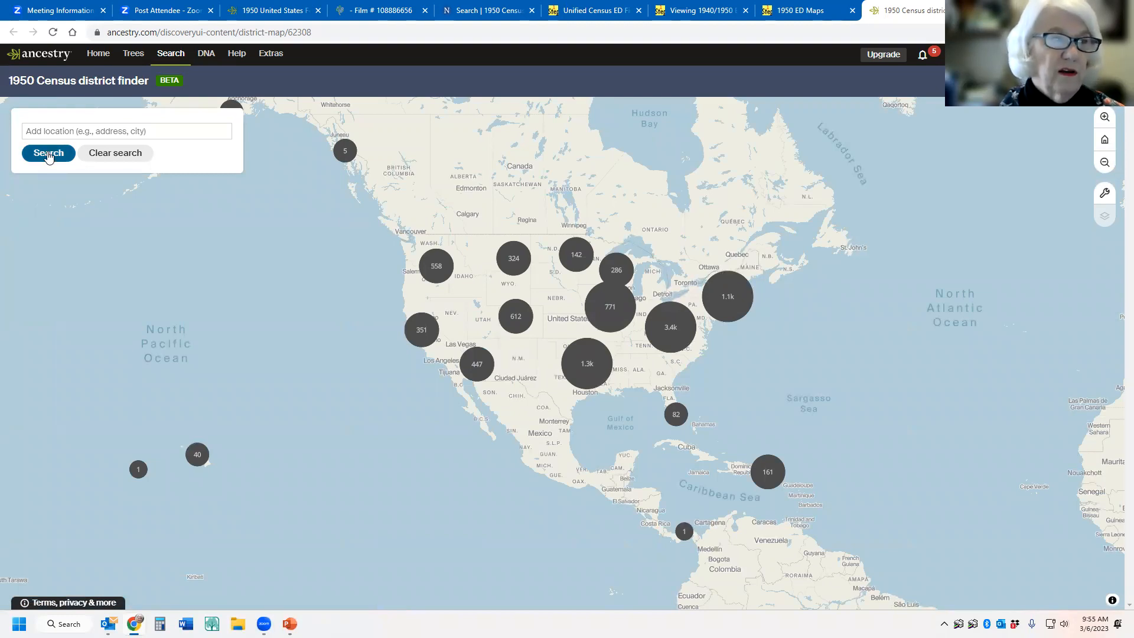
Search the district finder for 'jackson street tiffin' in Seneca, Ohio.
{"action": "left_click", "coordinate": [68, 133]}
{"action": "type", "text": "ja"}
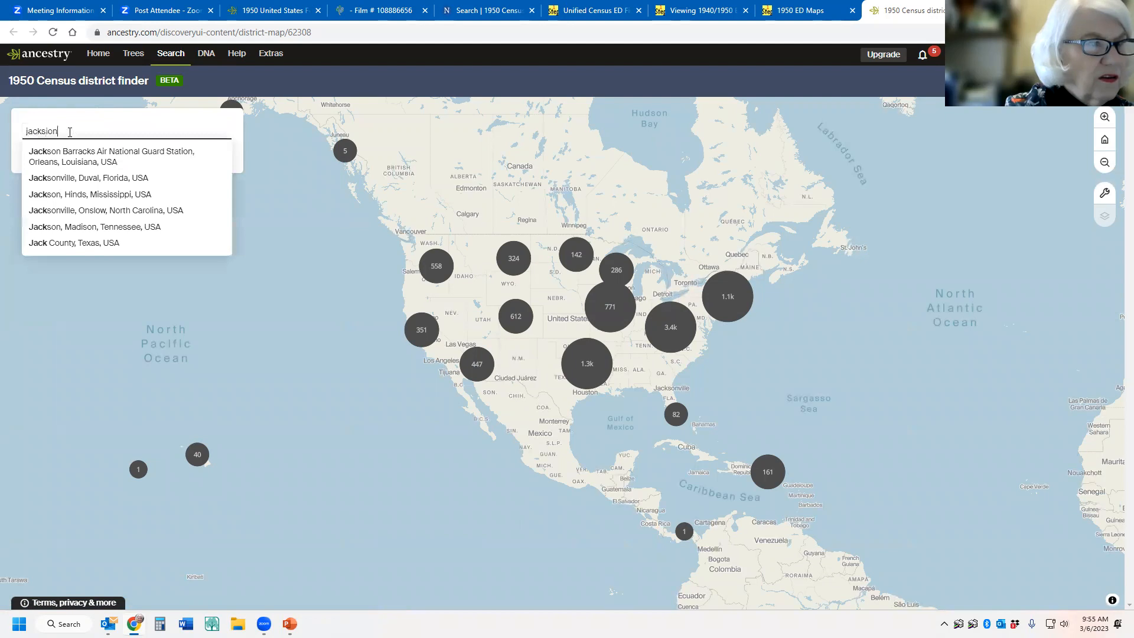
{"action": "type", "text": "ckson ste"}
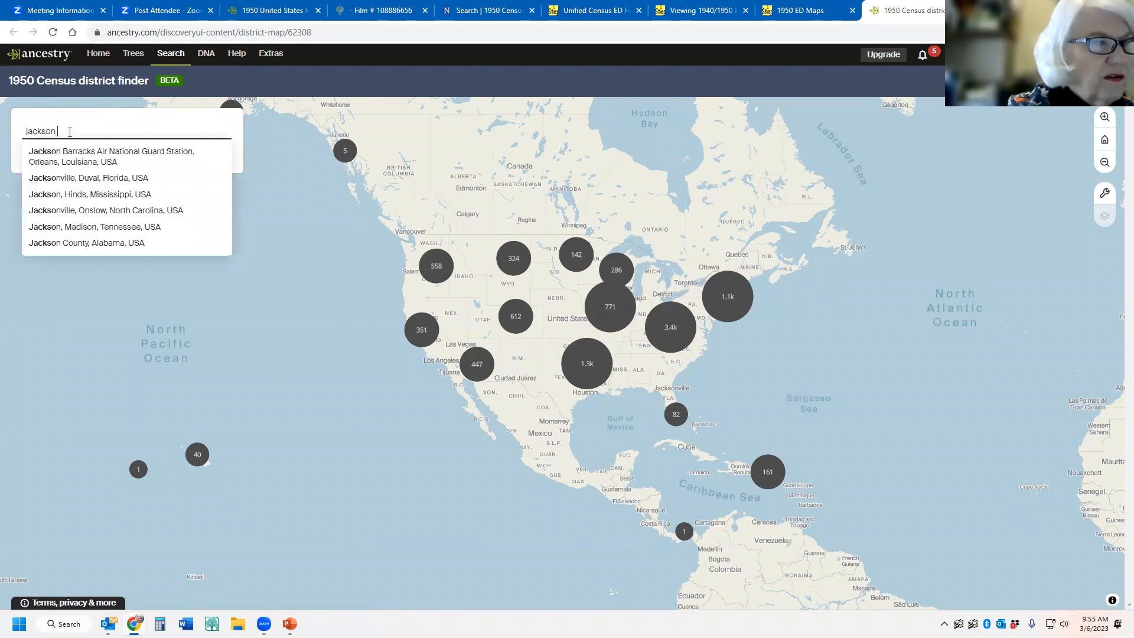
{"action": "key", "text": "BackSpace"}
{"action": "type", "text": "reet tiffin"}
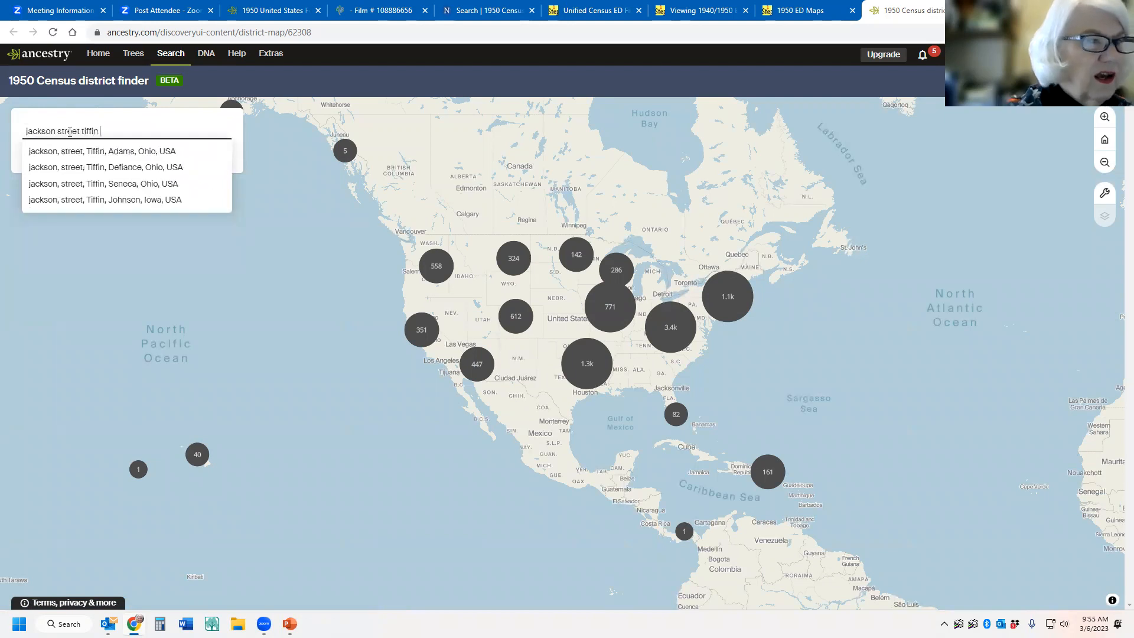
{"action": "left_click", "coordinate": [111, 184]}
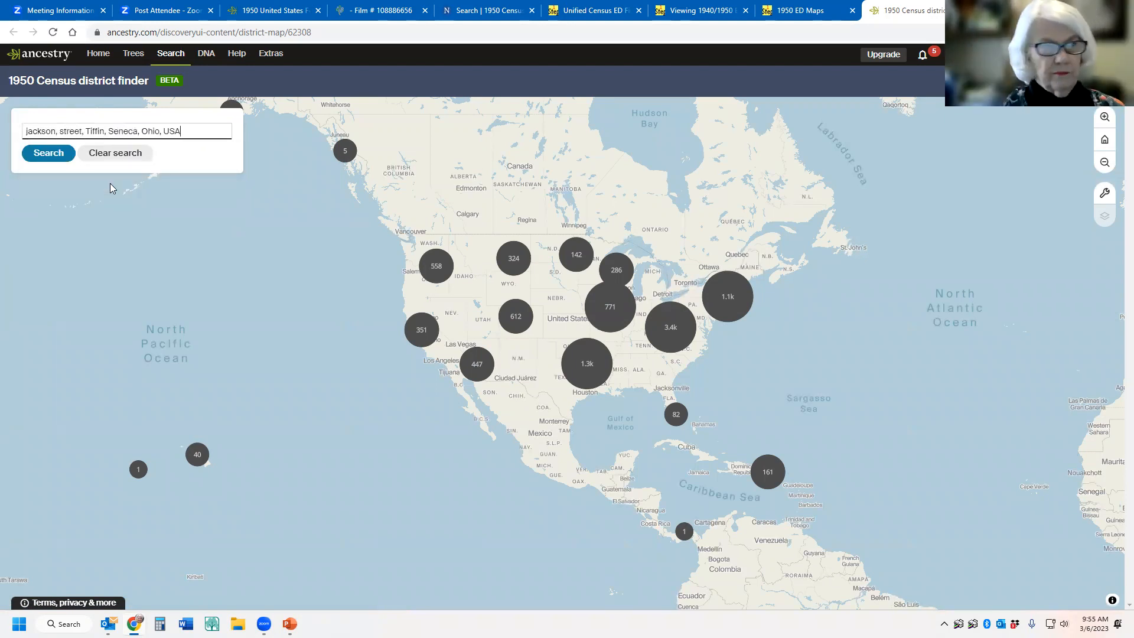
{"action": "left_click", "coordinate": [60, 158]}
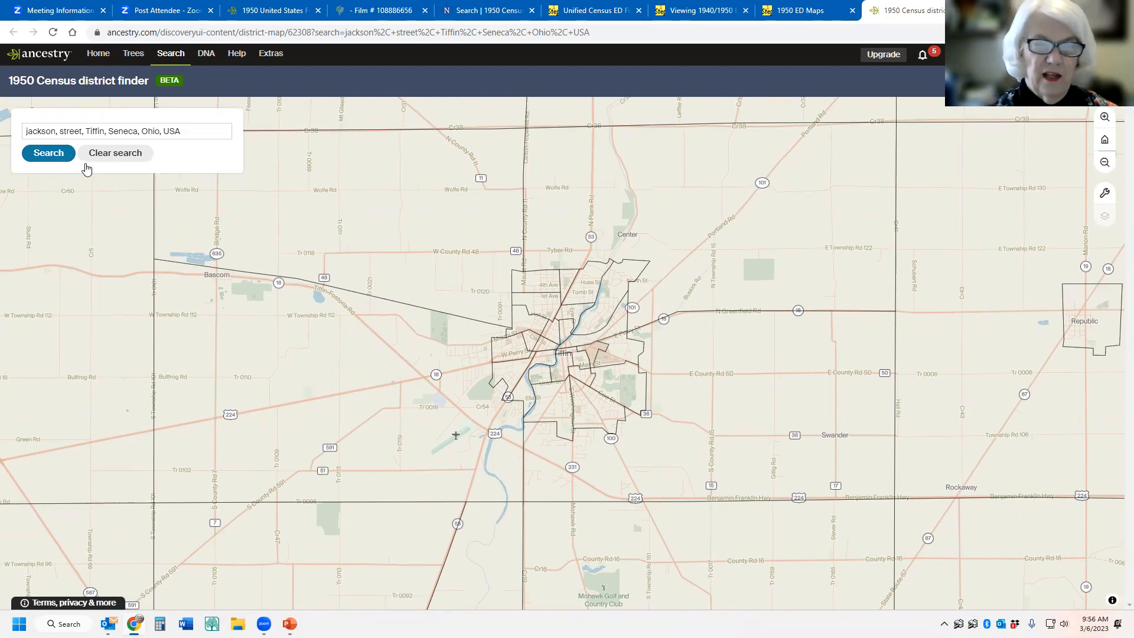
{"action": "scroll", "coordinate": [448, 341], "scroll_direction": "up", "scroll_amount": 1}
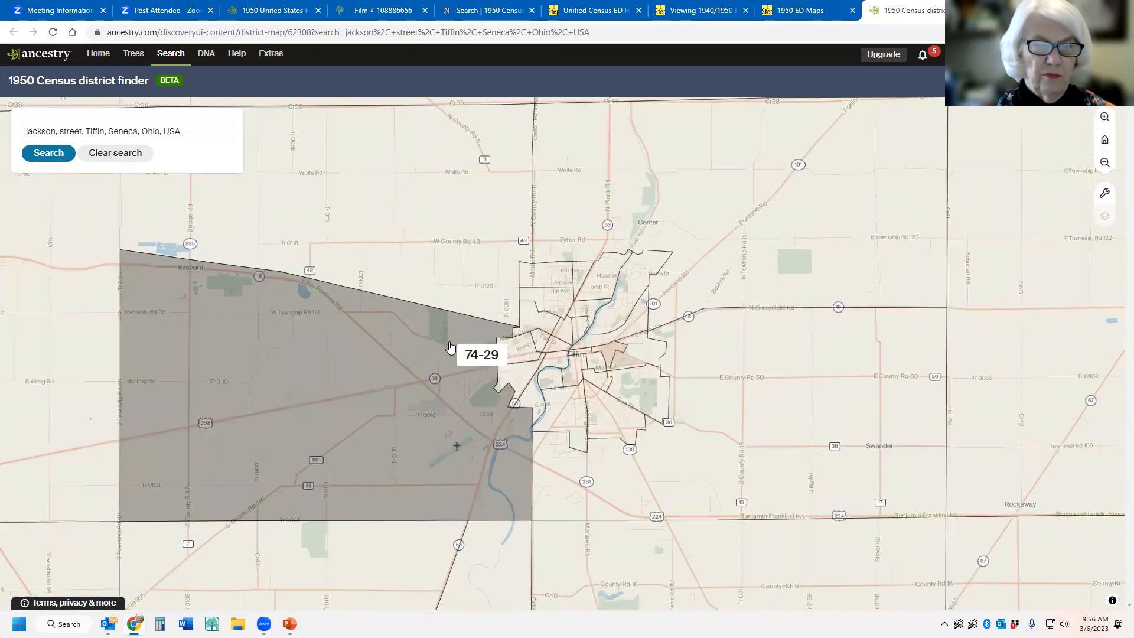
{"action": "scroll", "coordinate": [754, 370], "scroll_direction": "up", "scroll_amount": 2}
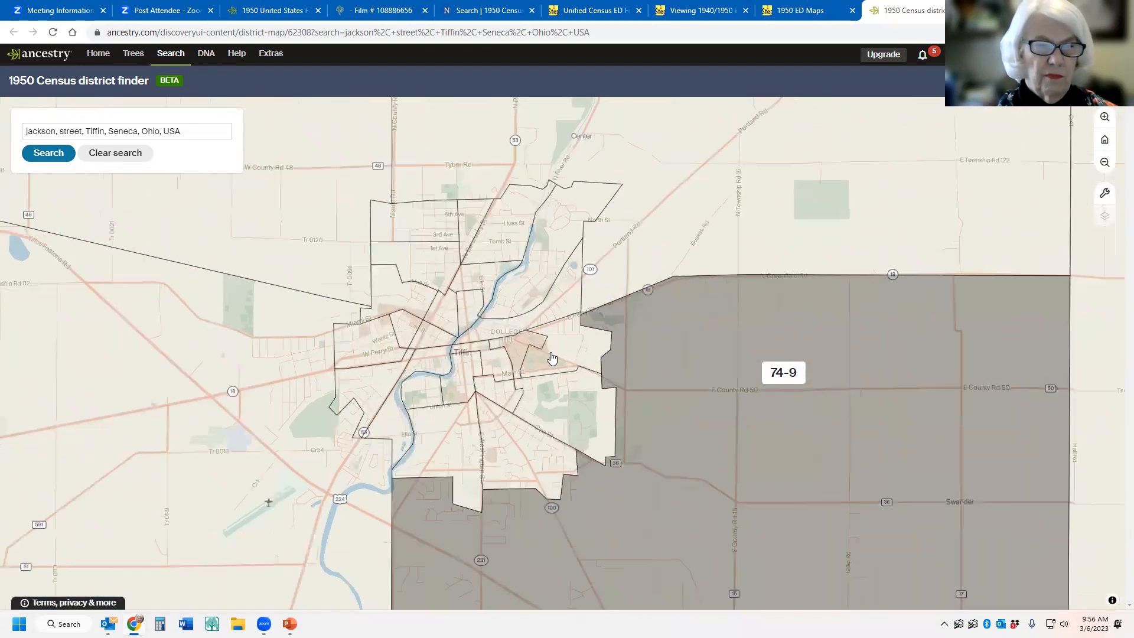
{"action": "scroll", "coordinate": [426, 345], "scroll_direction": "up", "scroll_amount": 2}
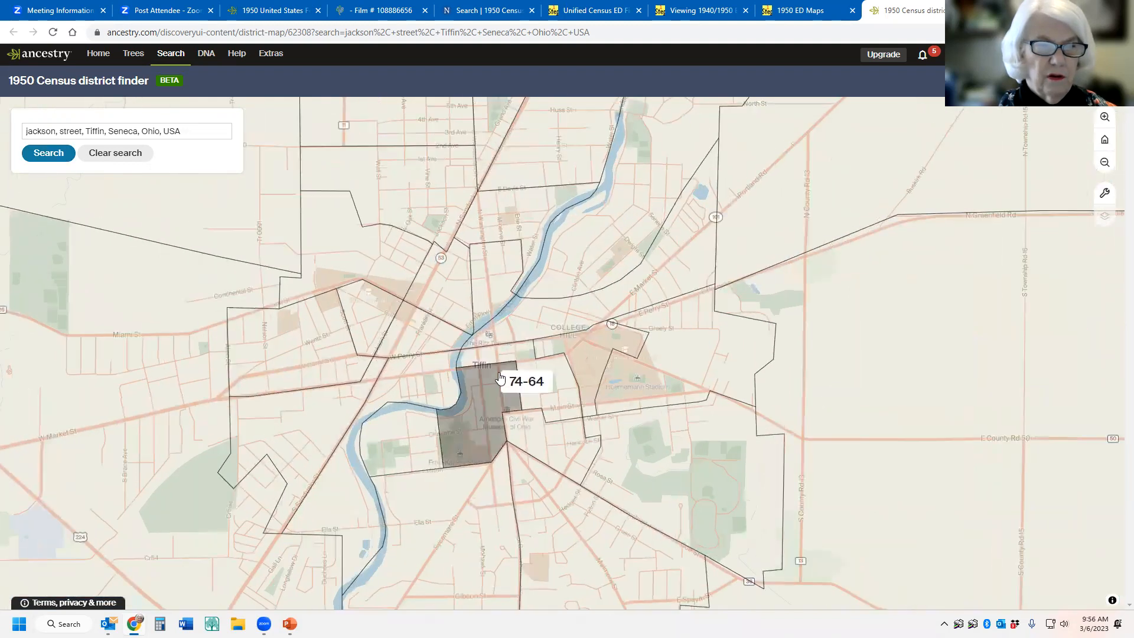
{"action": "scroll", "coordinate": [664, 346], "scroll_direction": "up", "scroll_amount": 2}
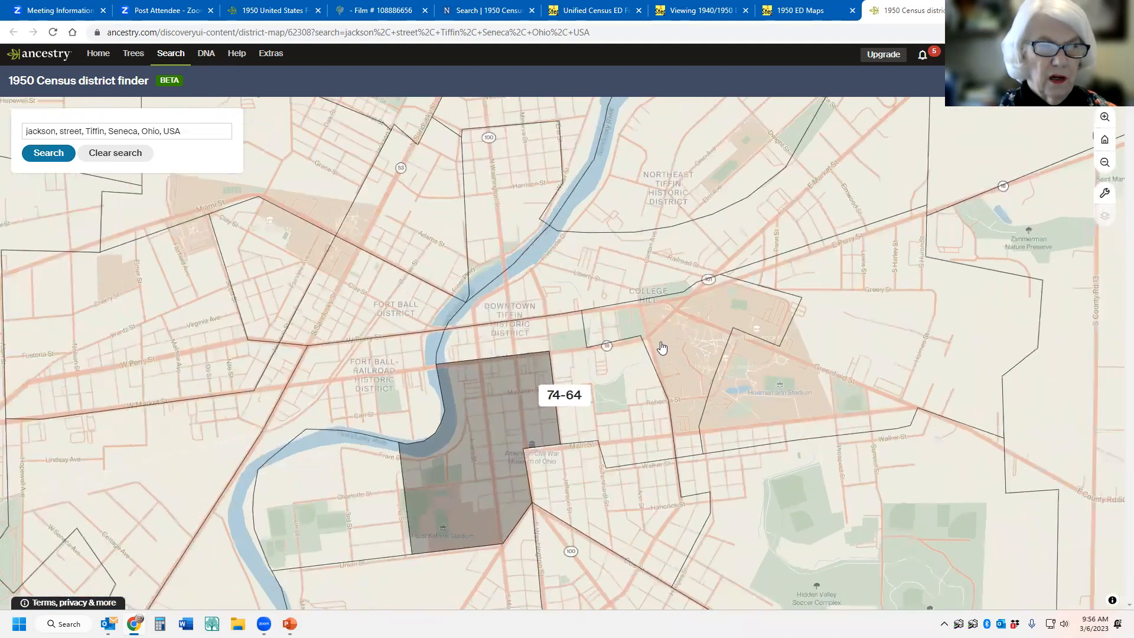
{"action": "left_click_drag", "start_coordinate": [746, 369], "coordinate": [830, 390]}
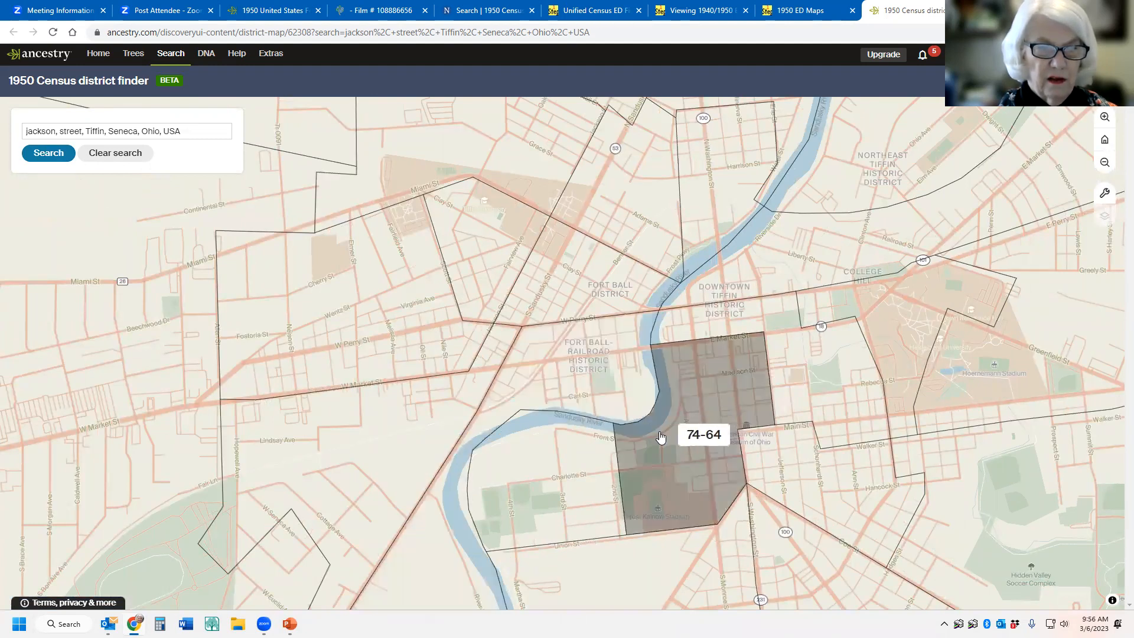
{"action": "scroll", "coordinate": [609, 423], "scroll_direction": "up", "scroll_amount": 2}
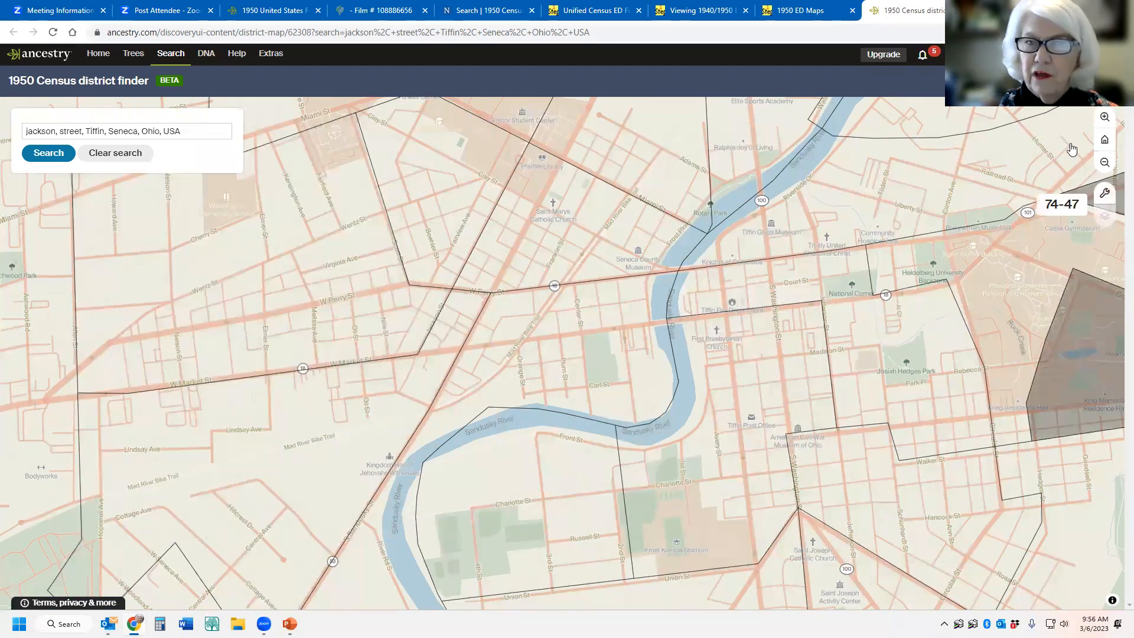
{"action": "left_click", "coordinate": [1093, 55]}
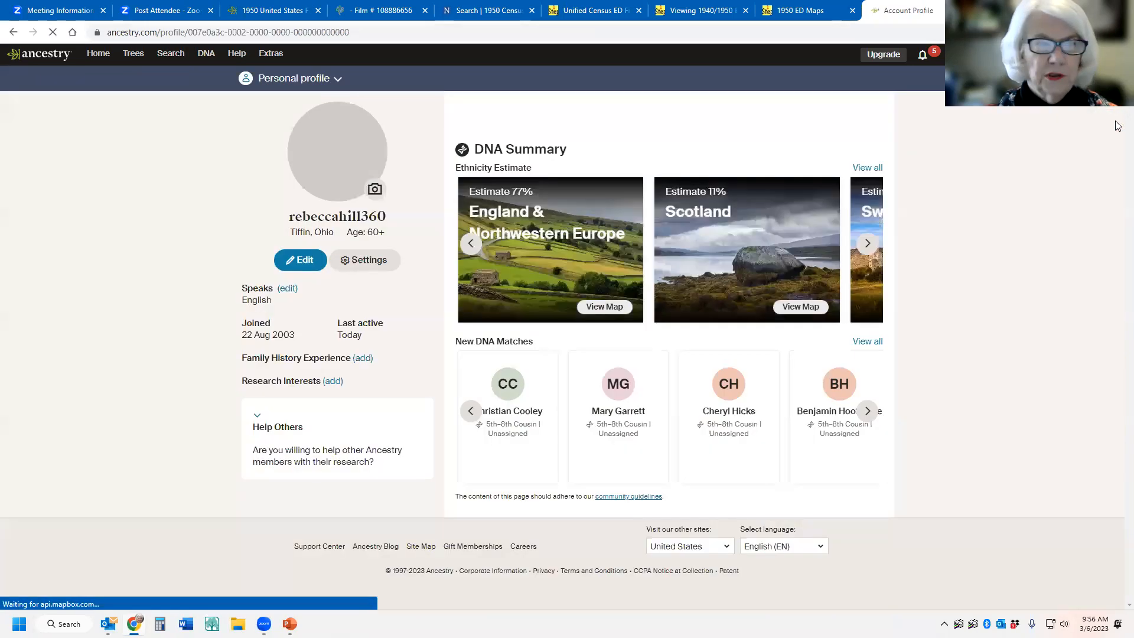
{"action": "left_click", "coordinate": [13, 32]}
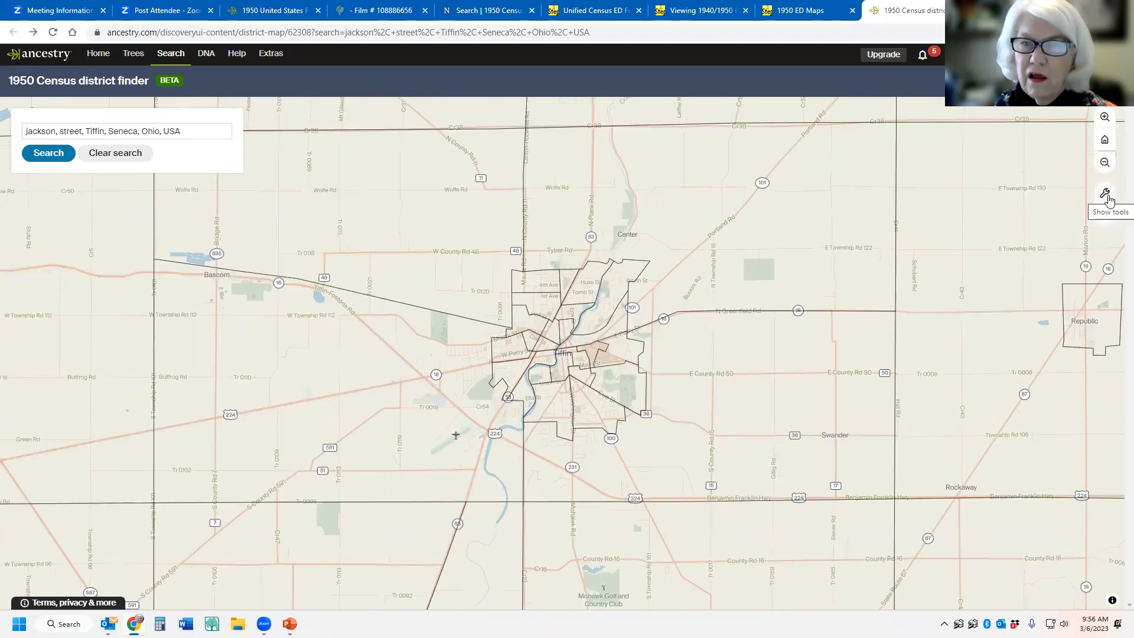
Zoom the district map into central Tiffin and shift the view across downtown.
{"action": "left_click", "coordinate": [1104, 195]}
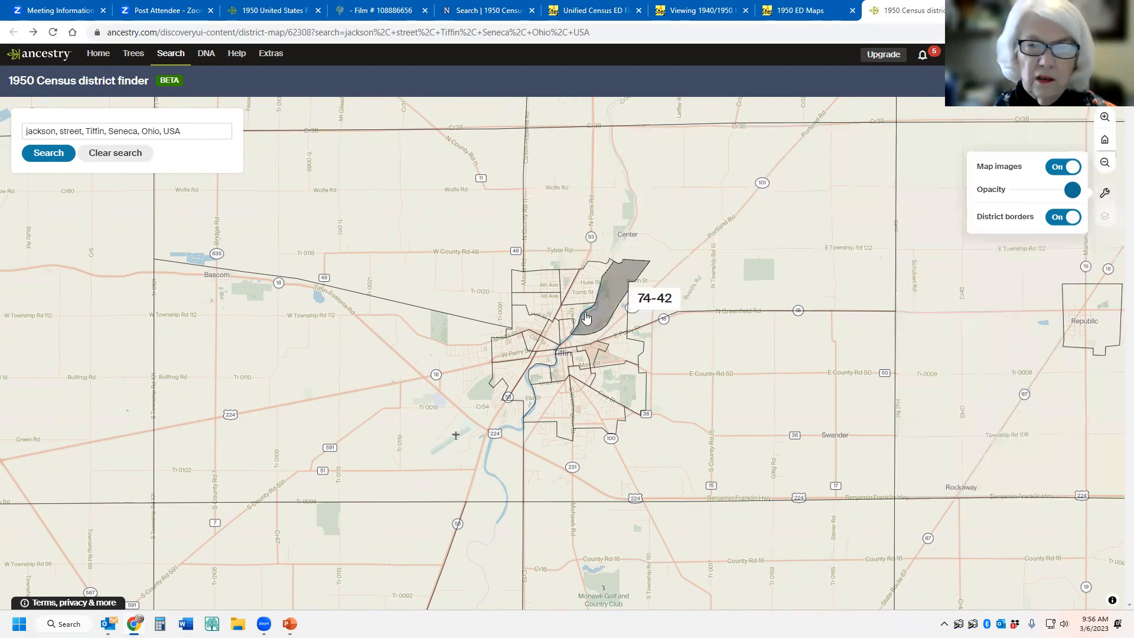
{"action": "double_click", "coordinate": [594, 381]}
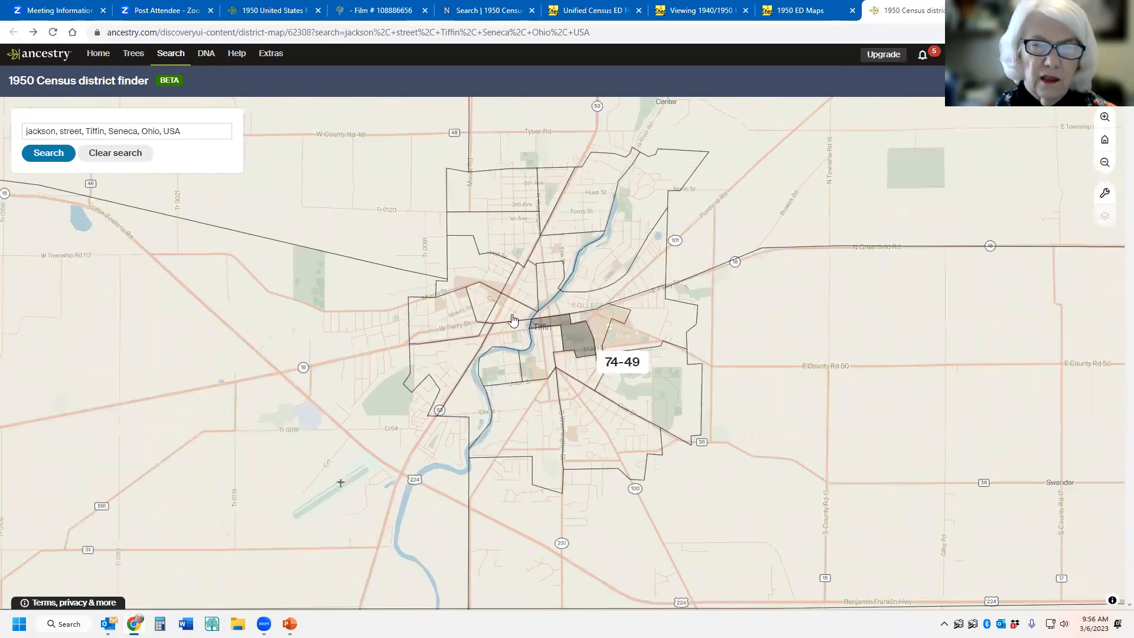
{"action": "scroll", "coordinate": [512, 319], "scroll_direction": "up", "scroll_amount": 3}
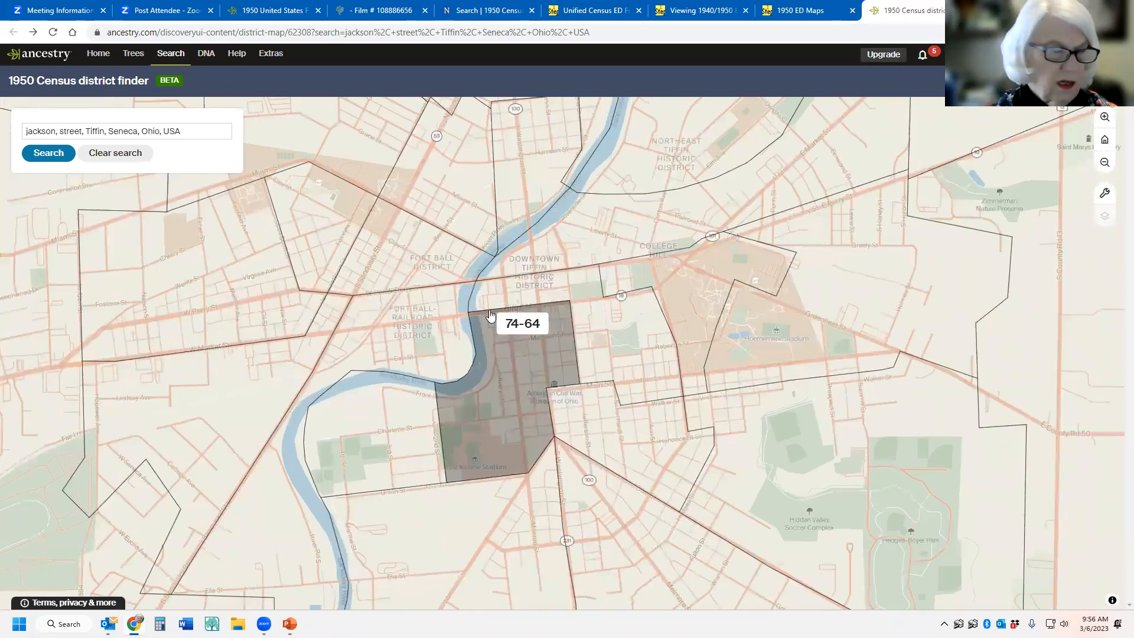
{"action": "scroll", "coordinate": [489, 316], "scroll_direction": "up", "scroll_amount": 3}
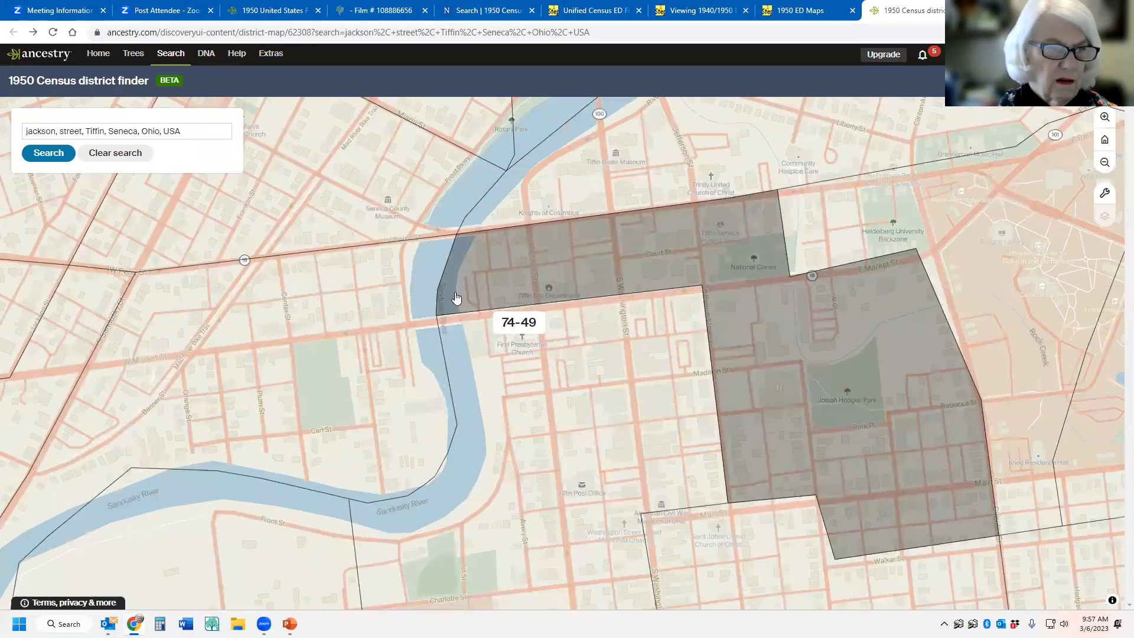
{"action": "left_click_drag", "start_coordinate": [520, 300], "coordinate": [567, 284]}
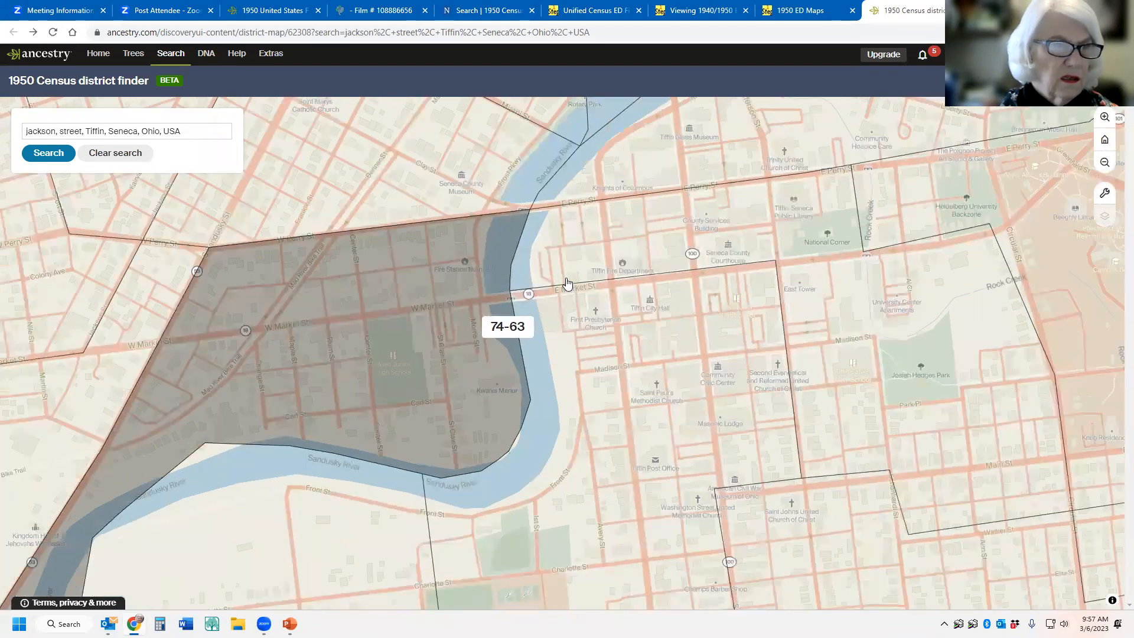
Toggle the map images and district borders off and on, then pan to west downtown Tiffin.
{"action": "left_click", "coordinate": [1107, 194]}
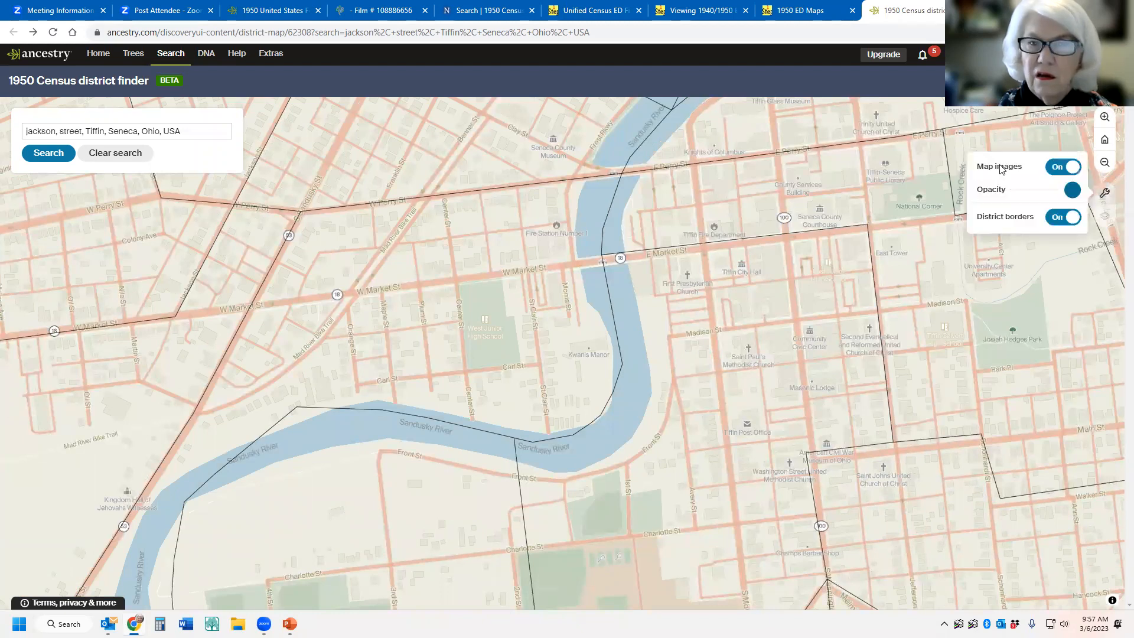
{"action": "left_click", "coordinate": [1059, 170]}
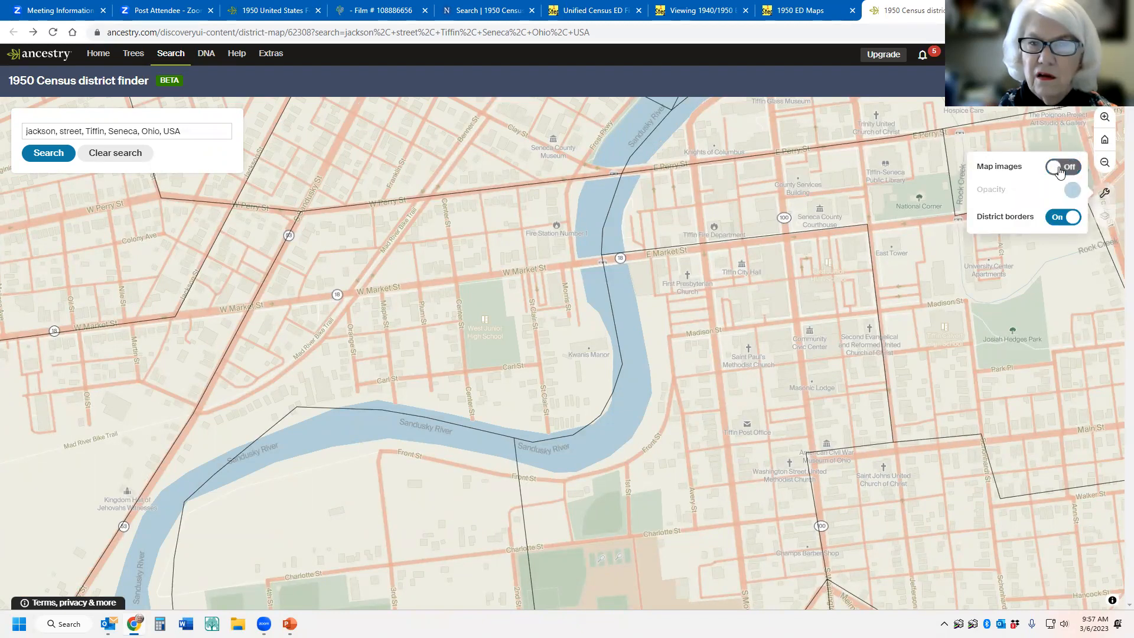
{"action": "left_click", "coordinate": [1071, 171]}
{"action": "mouse_move", "coordinate": [1072, 190]}
{"action": "left_mouse_down"}
{"action": "mouse_move", "coordinate": [1009, 189]}
{"action": "mouse_move", "coordinate": [1073, 189]}
{"action": "left_mouse_up"}
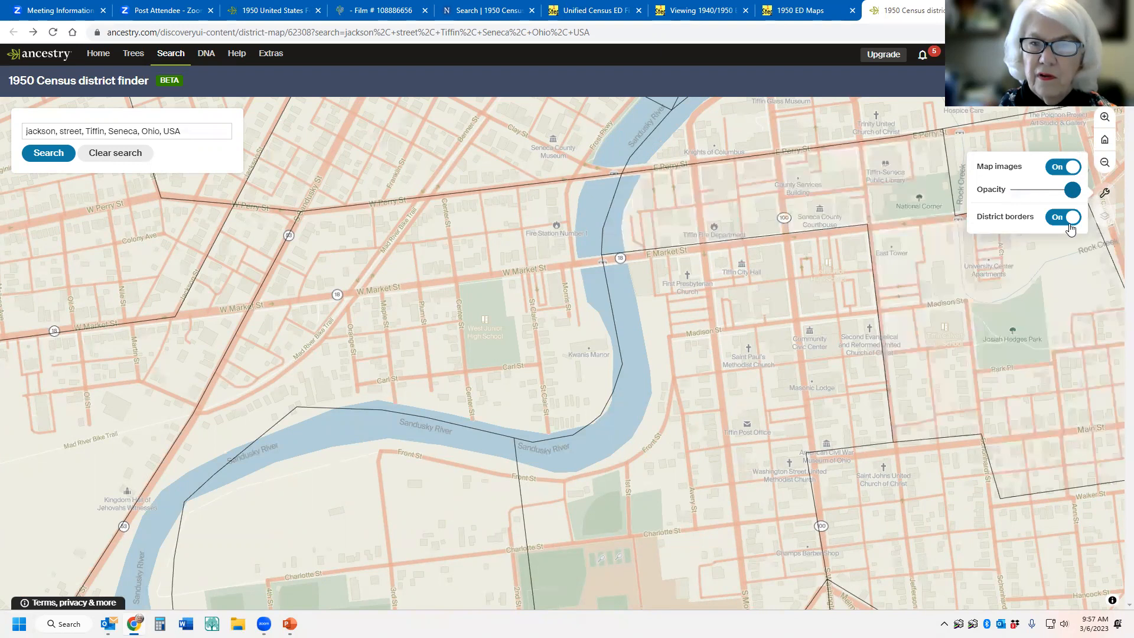
{"action": "left_click", "coordinate": [1072, 219]}
{"action": "left_click", "coordinate": [1072, 218]}
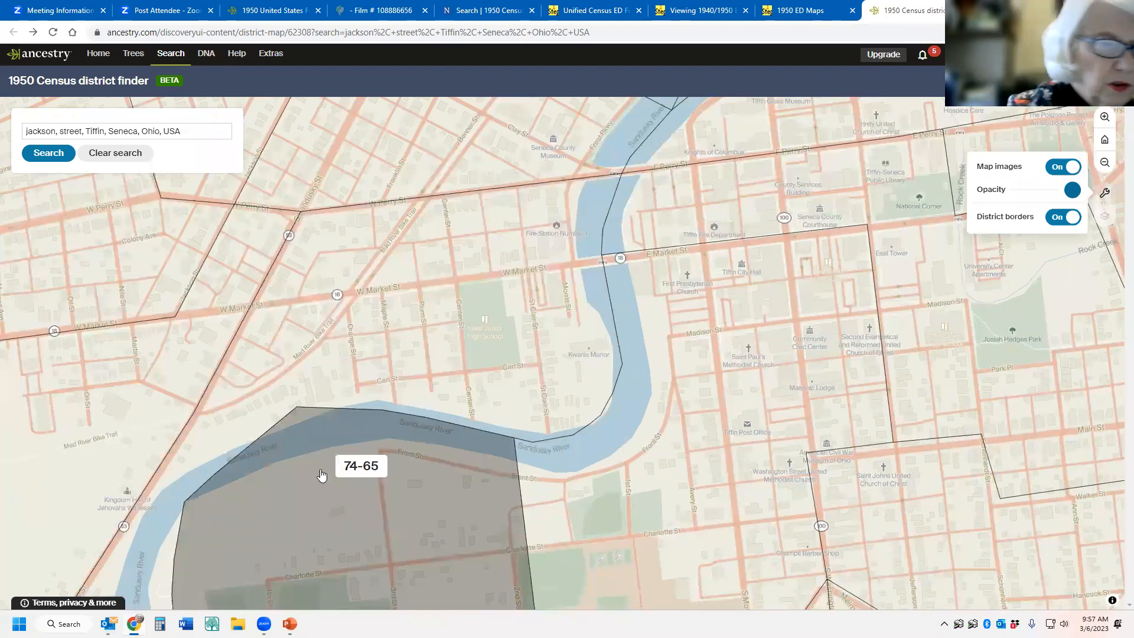
{"action": "left_click_drag", "start_coordinate": [447, 327], "coordinate": [618, 319]}
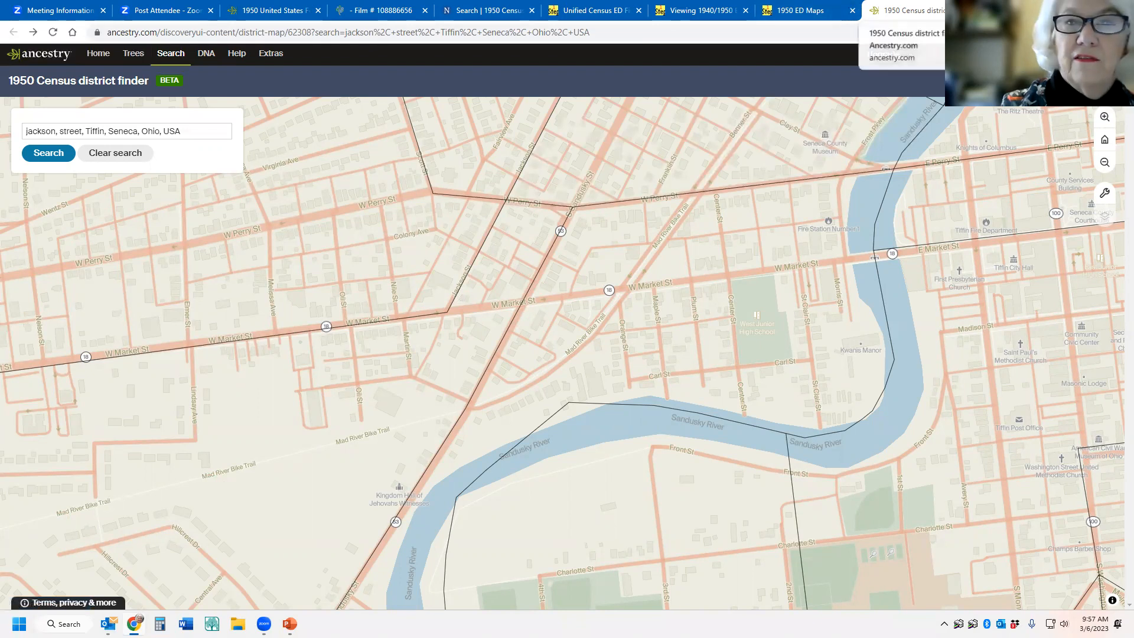
Close the Ancestry district finder and return to the "Can't Find Family Using Indexes?" slide.
{"action": "key", "text": "ctrl+w"}
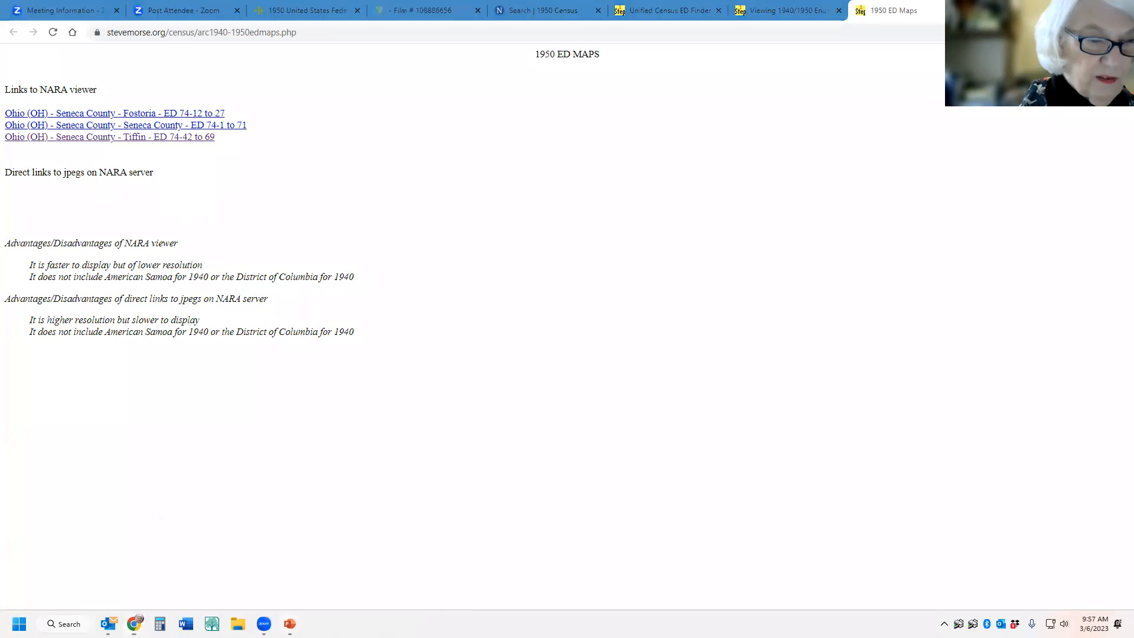
{"action": "mouse_move", "coordinate": [290, 624]}
{"action": "left_click", "coordinate": [345, 590]}
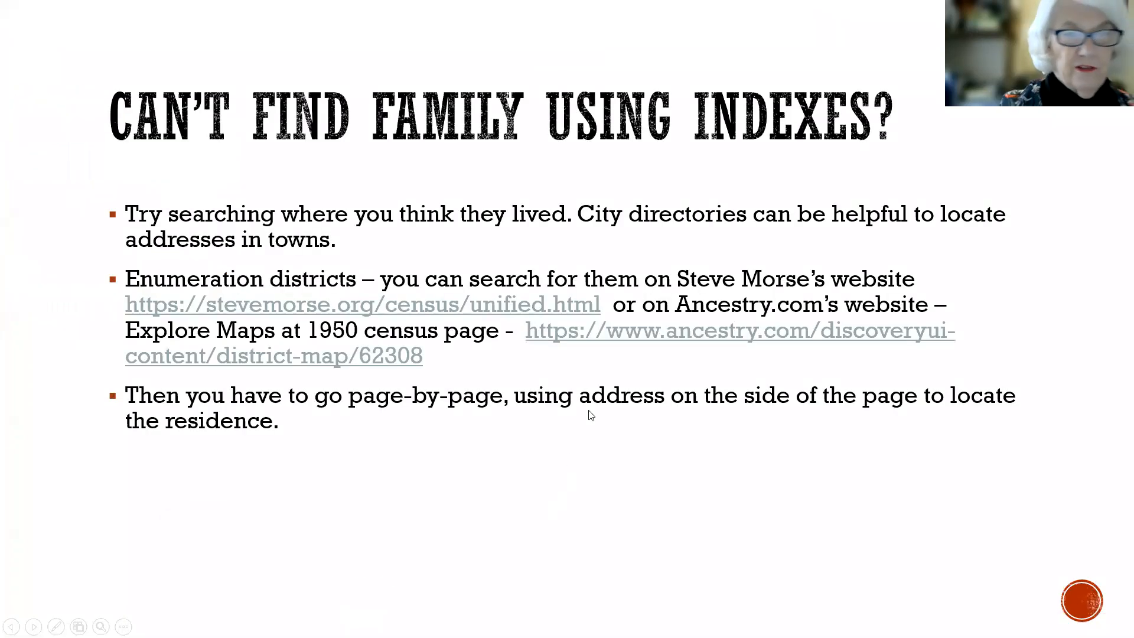